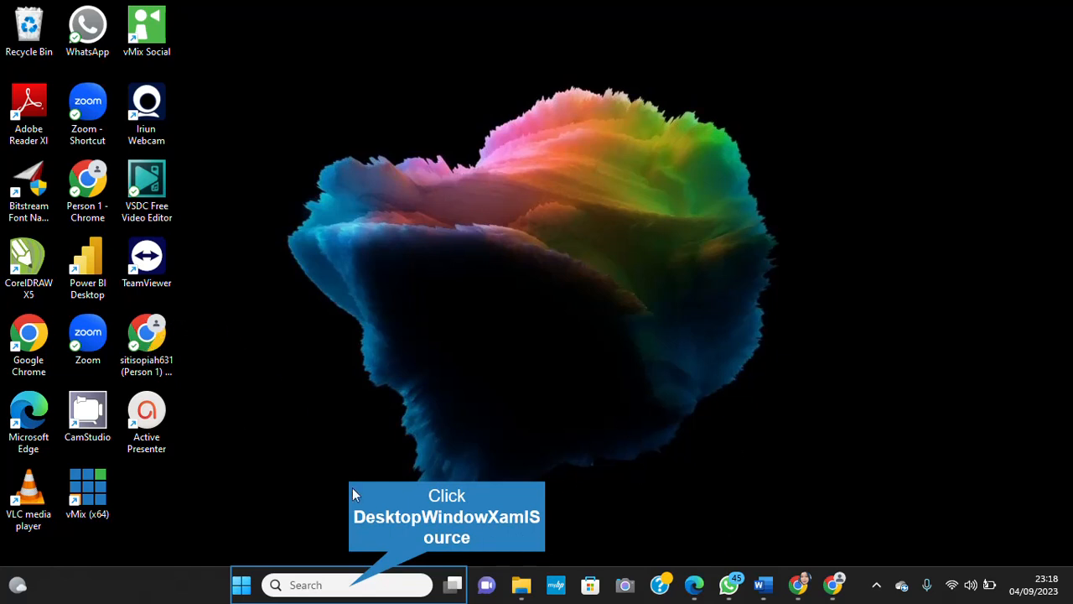
Search Windows for "word" and launch Word.
click(353, 585)
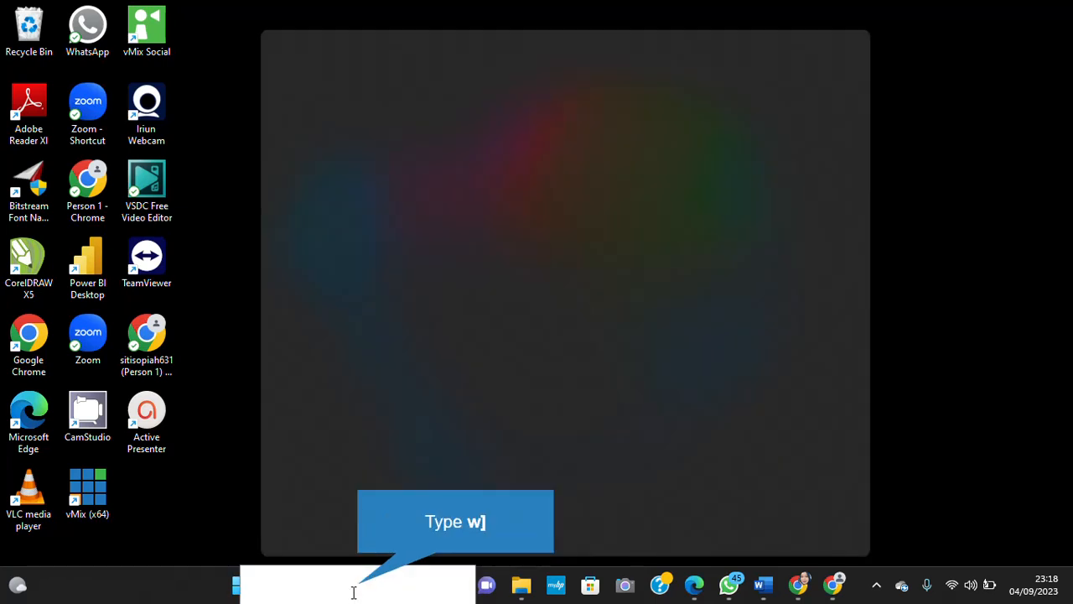
text(w)
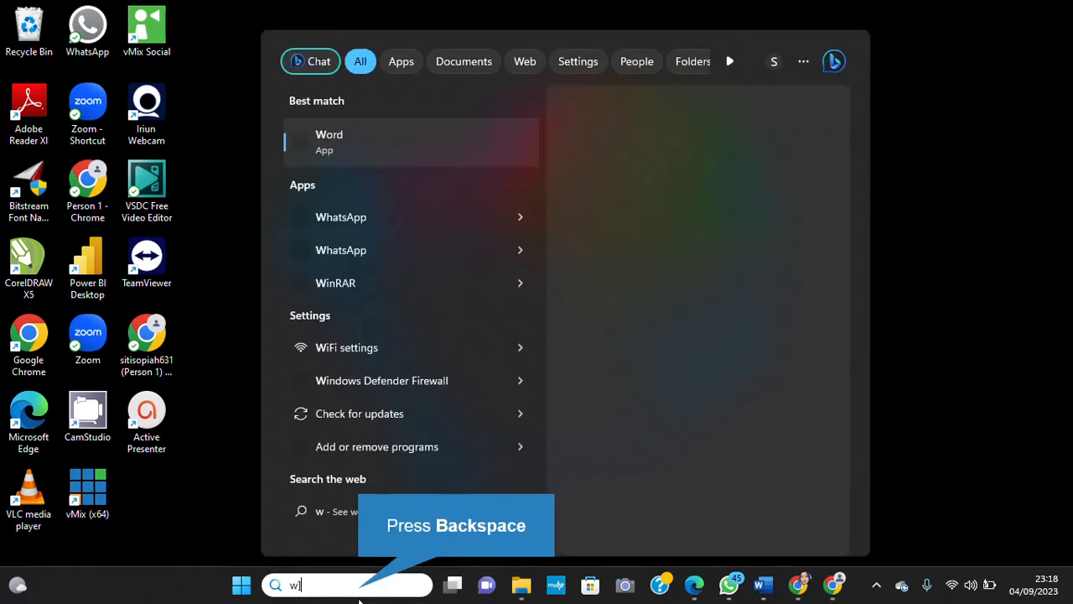
text(rd)
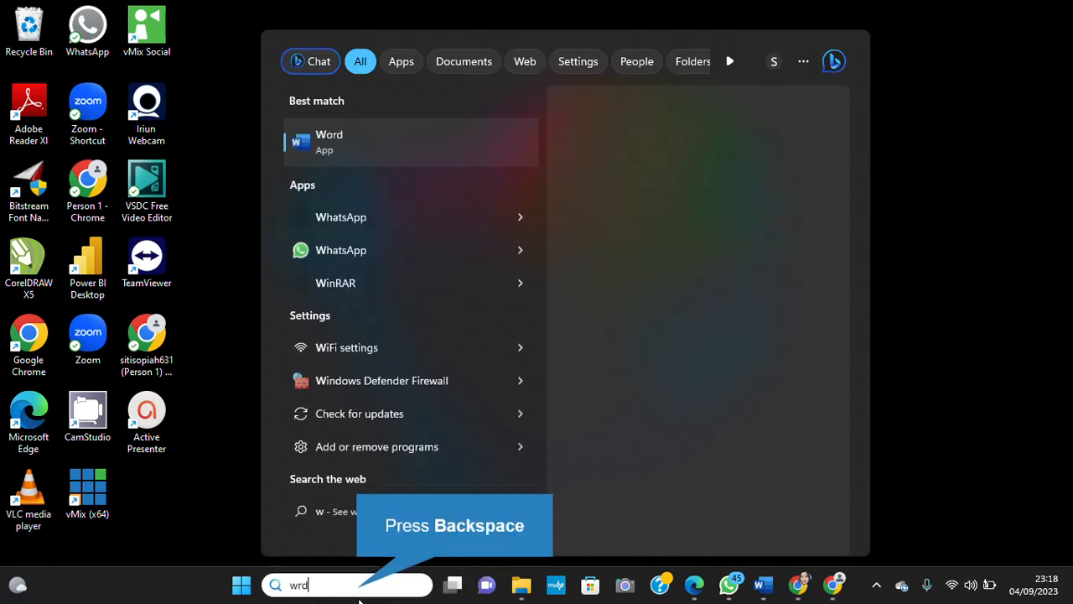
key(BackSpace)
key(BackSpace)
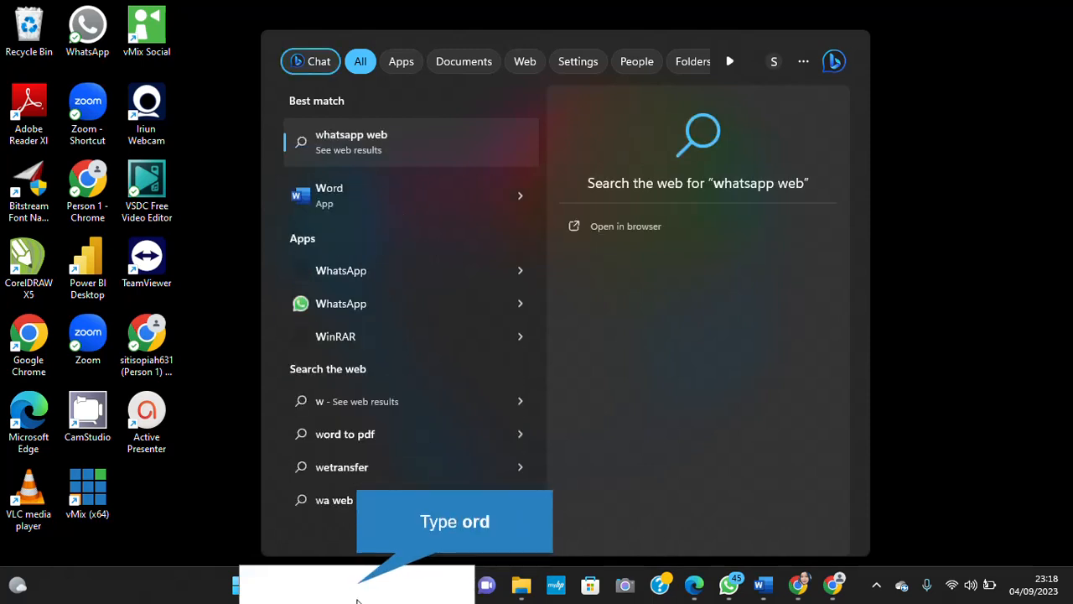
text(ord)
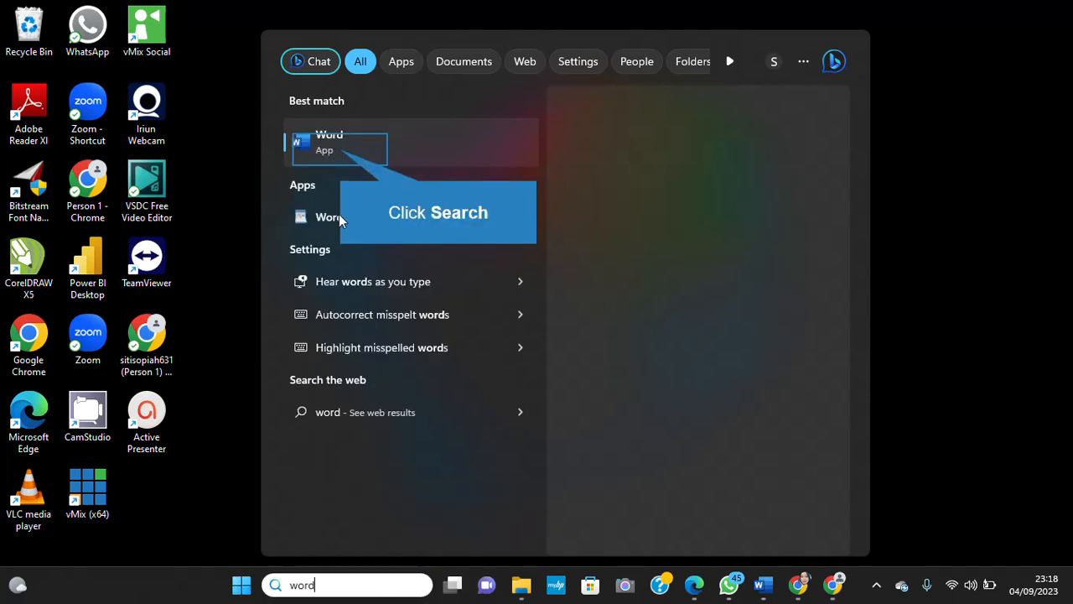
click(340, 149)
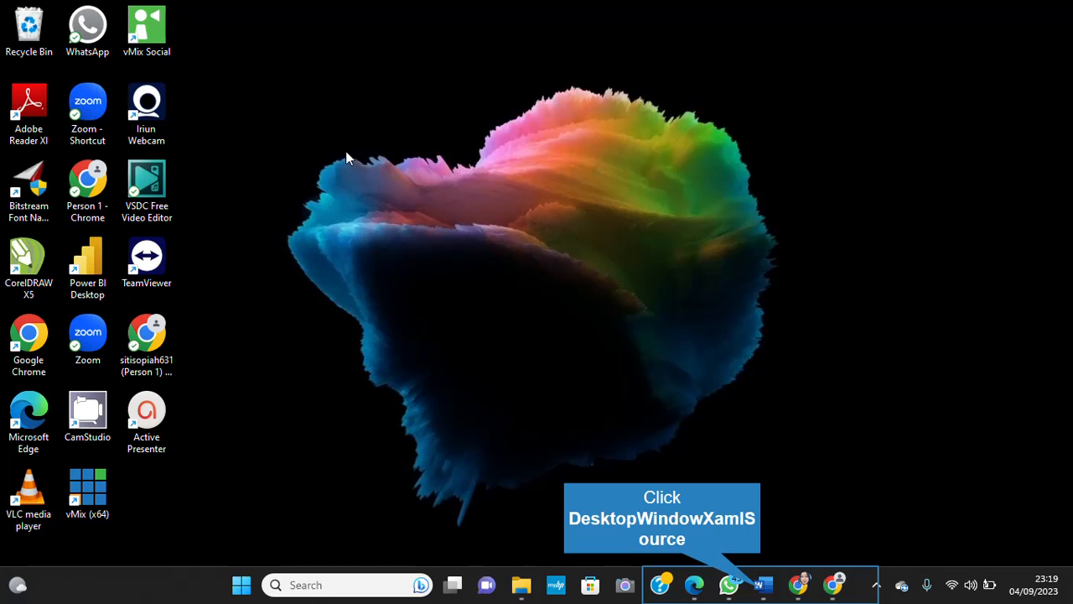
Maximize the Word start window and create a blank document.
click(762, 585)
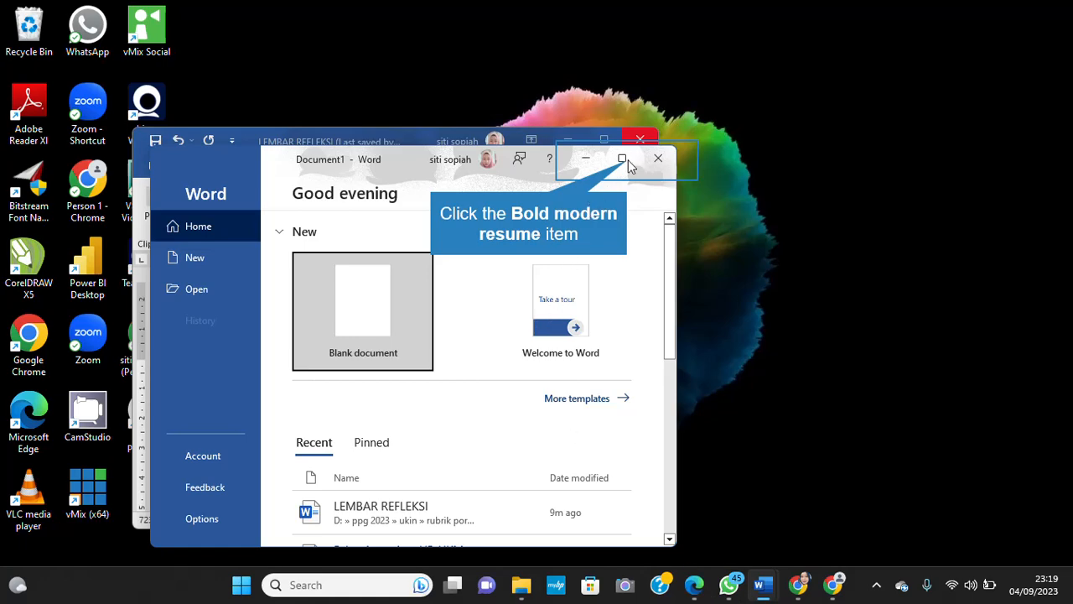
click(623, 159)
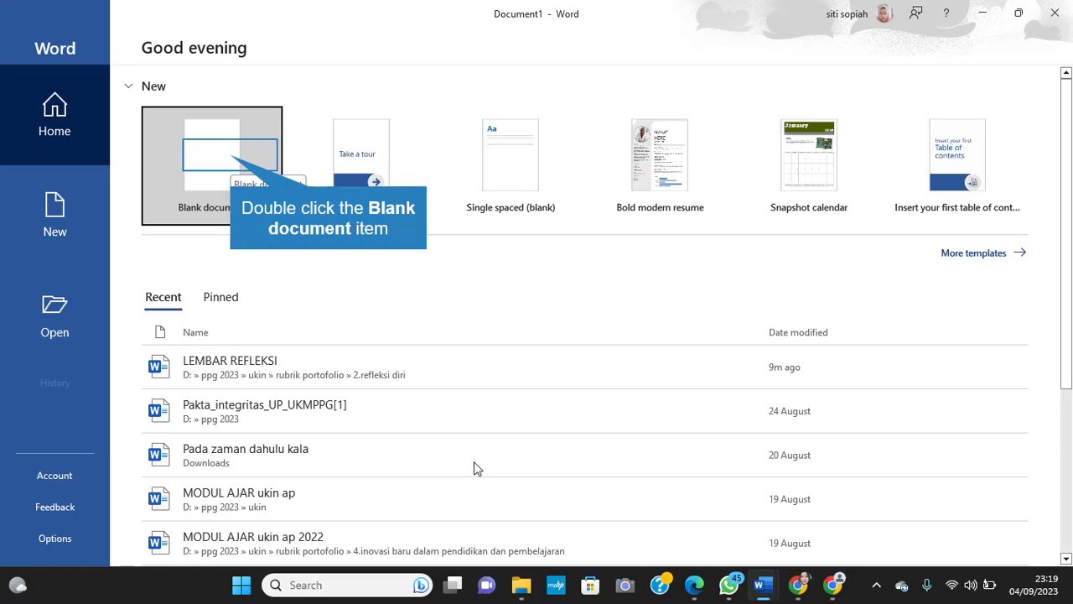
double_click(233, 161)
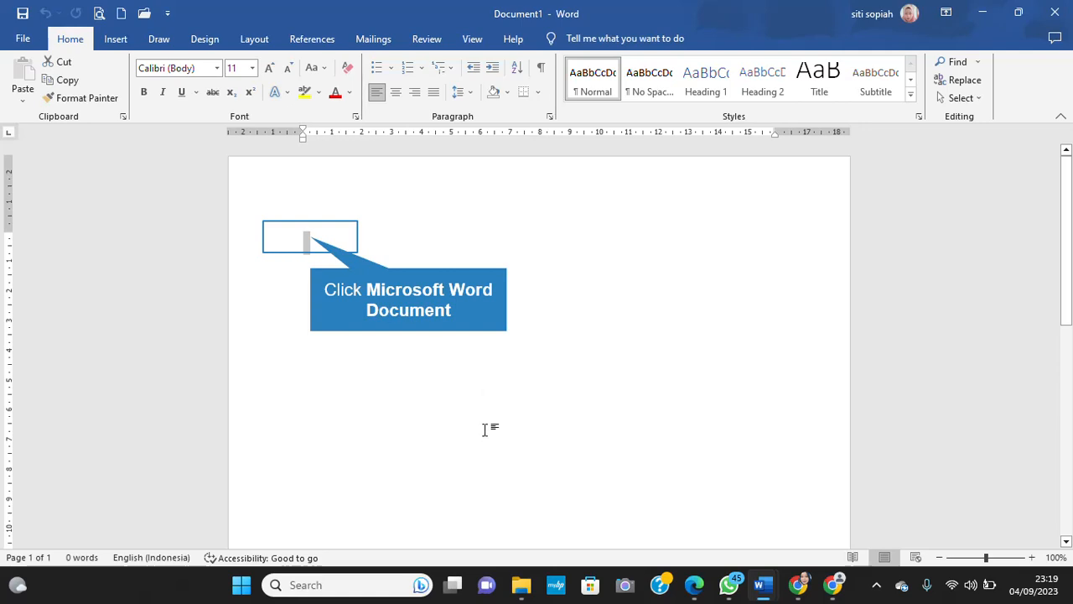
click(309, 236)
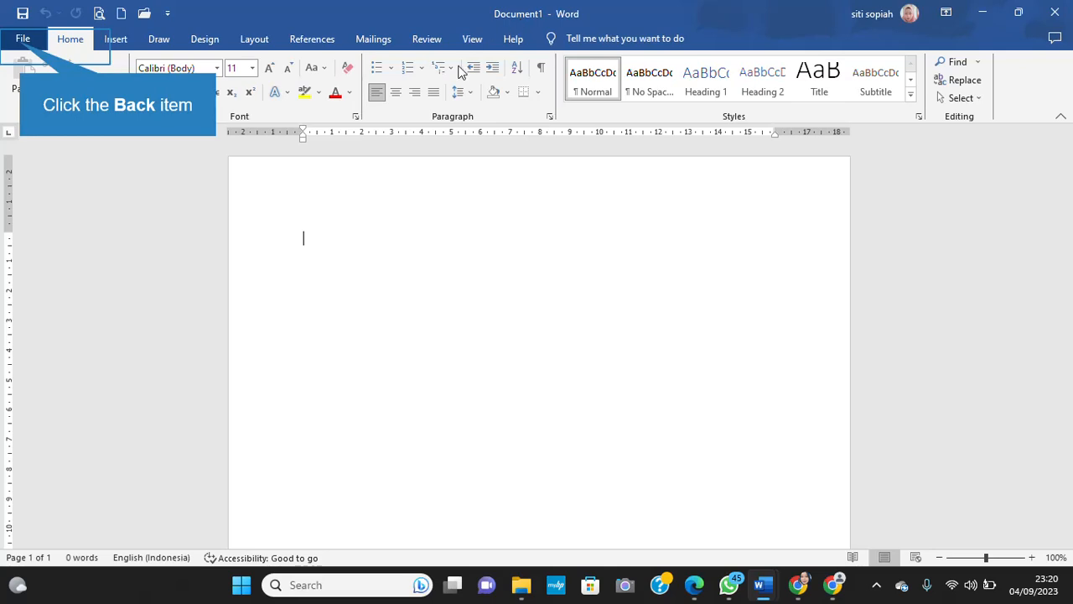
Save the blank document as "latihan 1" in Word Document format in the Documents folder.
click(23, 42)
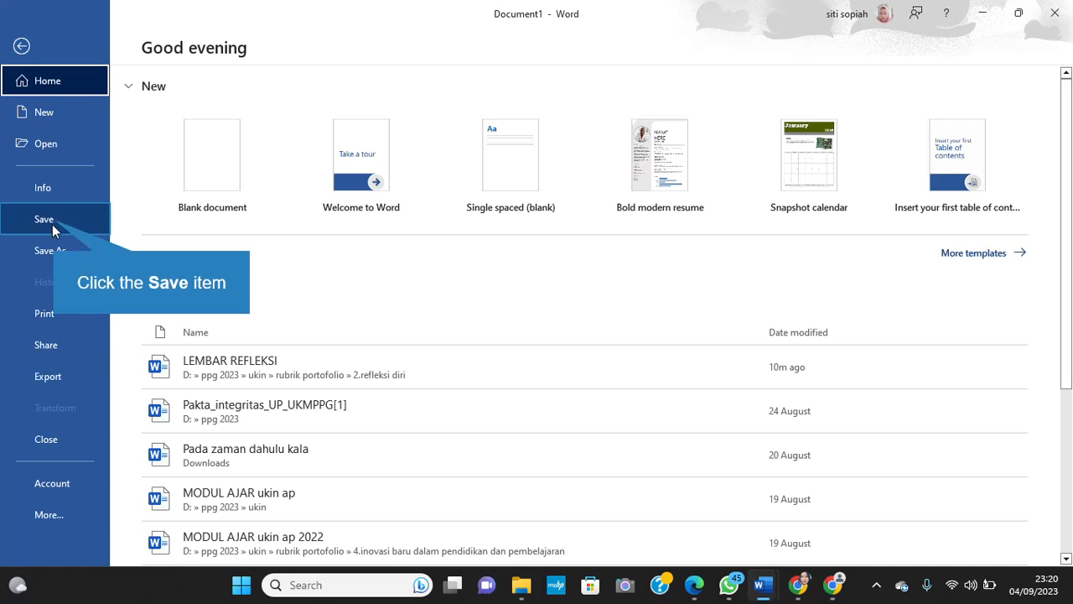
click(53, 221)
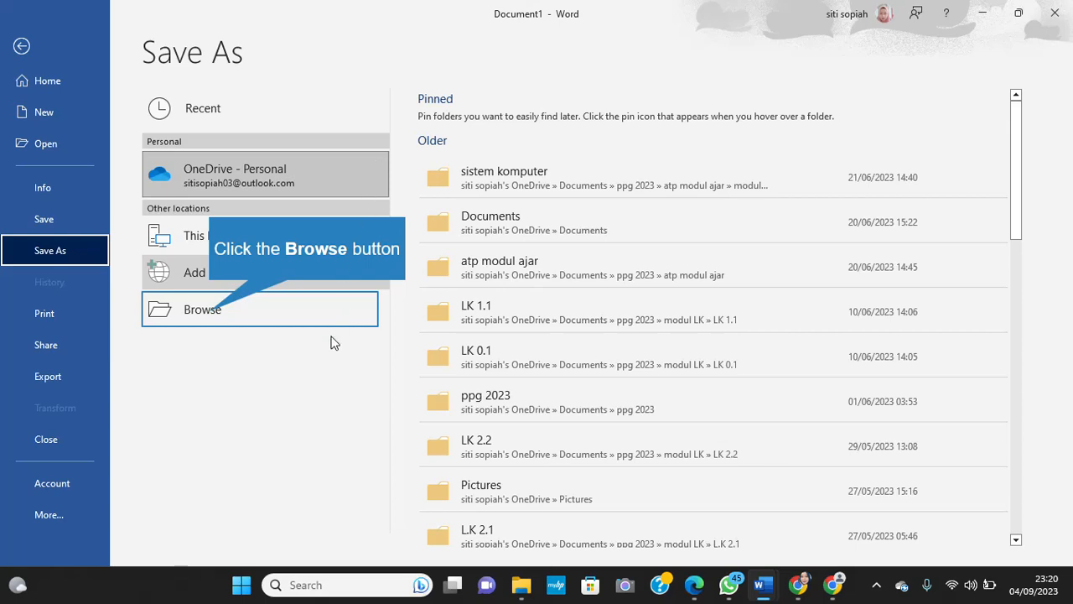
click(212, 315)
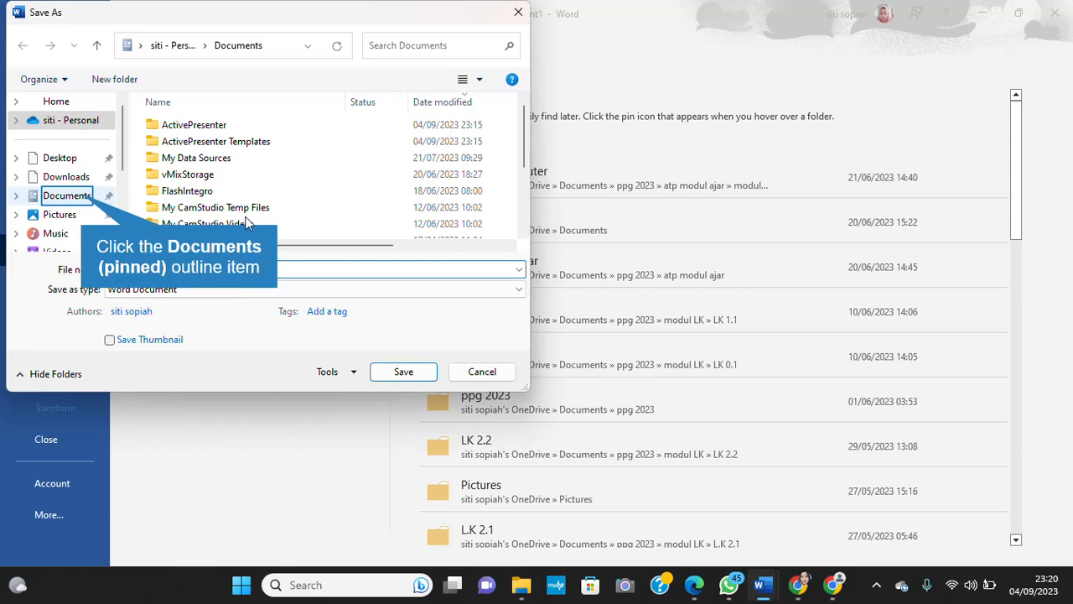
click(84, 203)
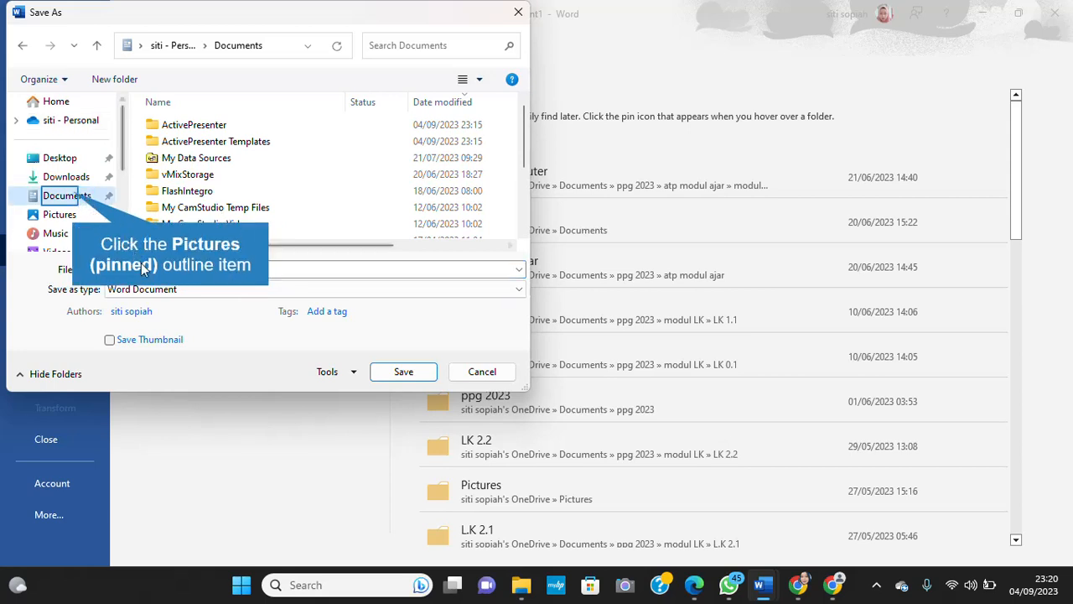
click(74, 197)
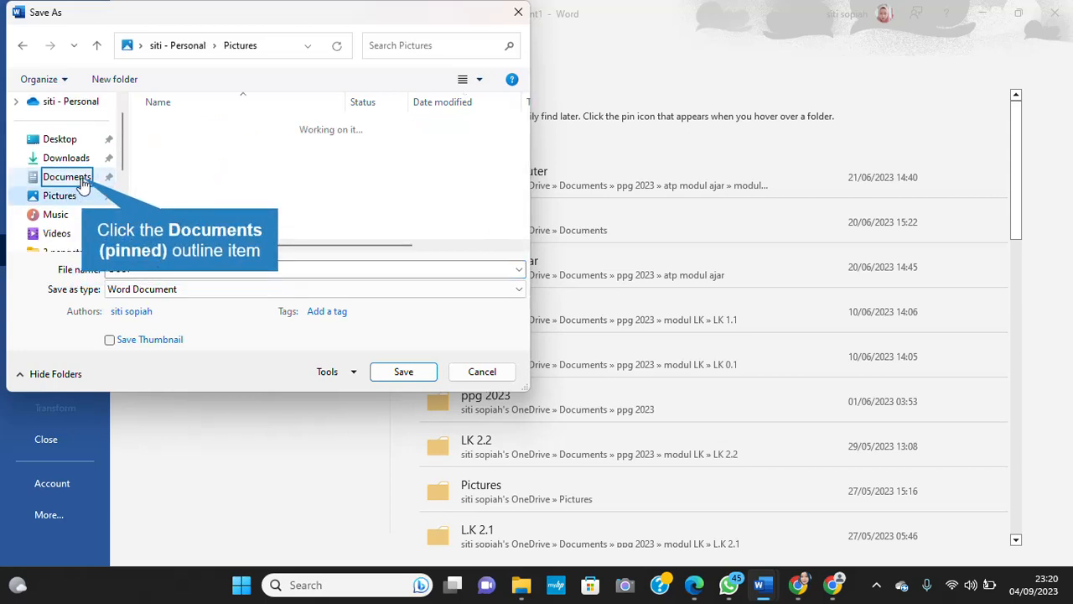
click(83, 180)
click(145, 270)
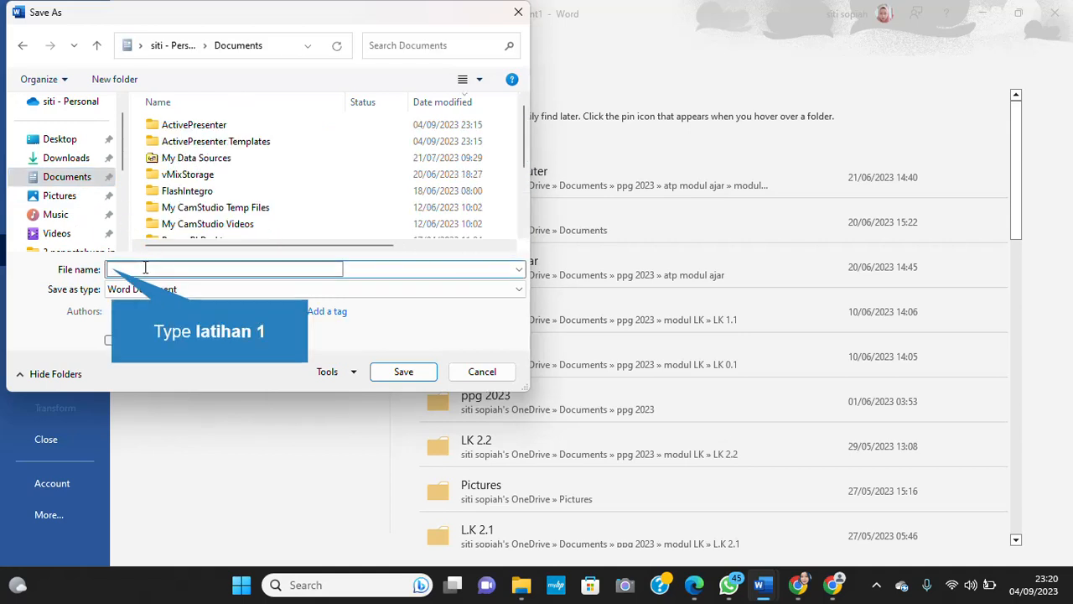
text(latih)
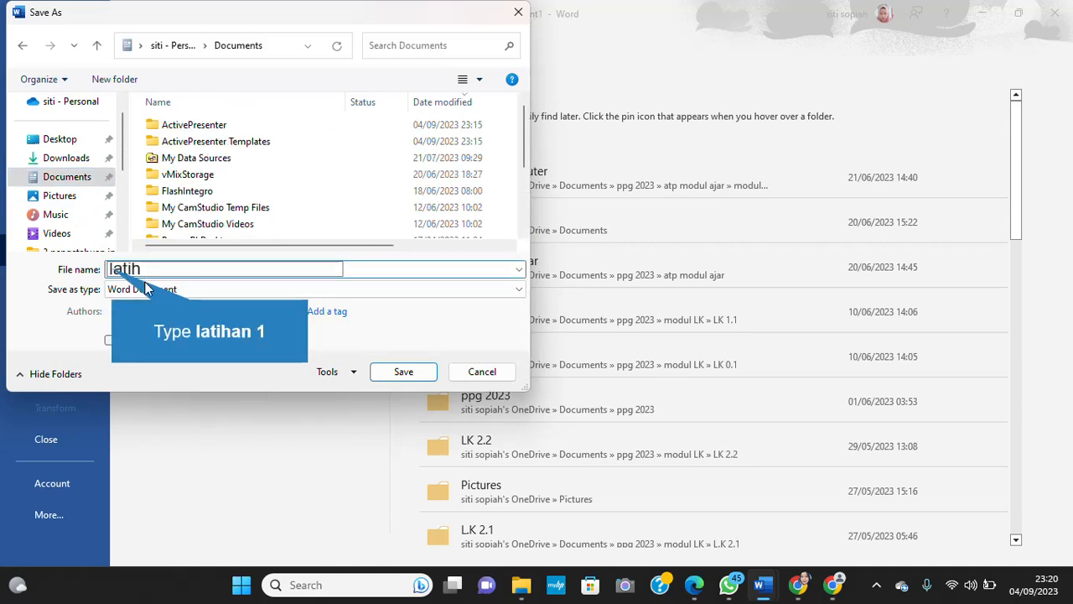
text(an 1)
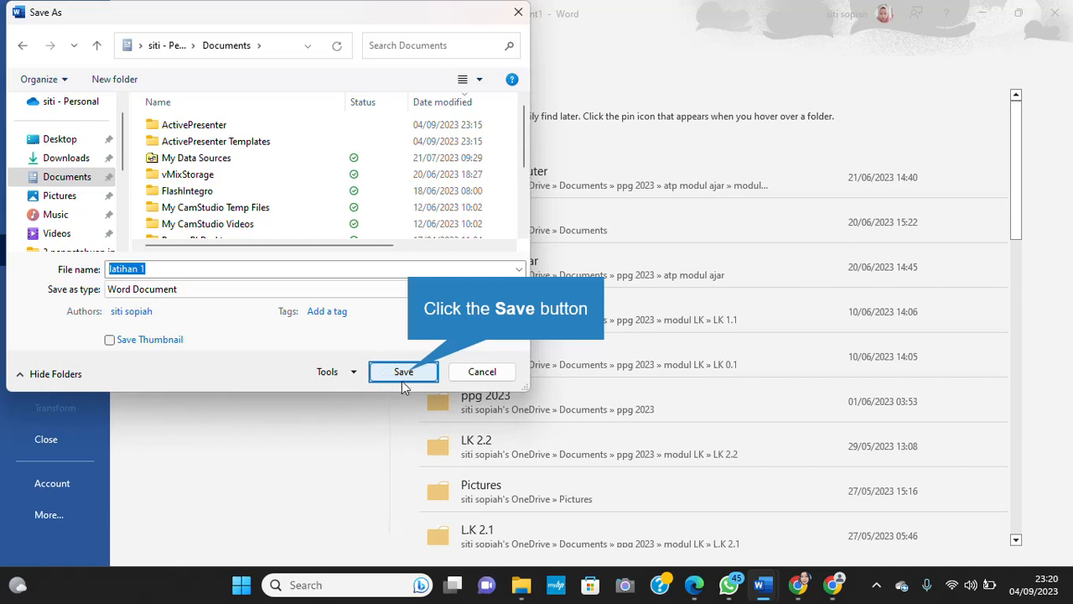
click(403, 377)
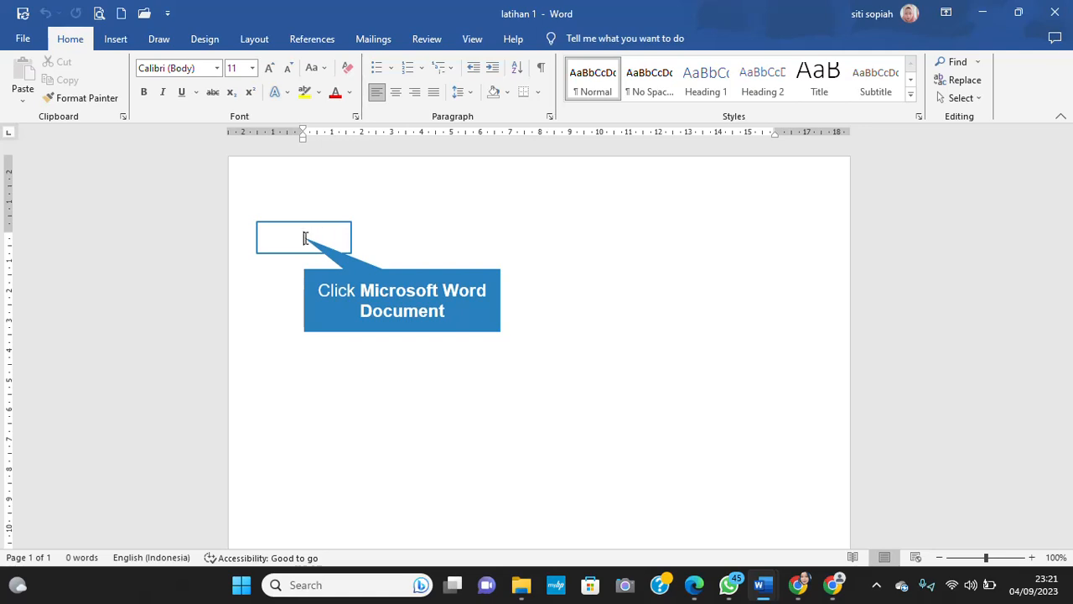
Enter the text "Nama saya" on the first line of the document.
click(305, 239)
text(na)
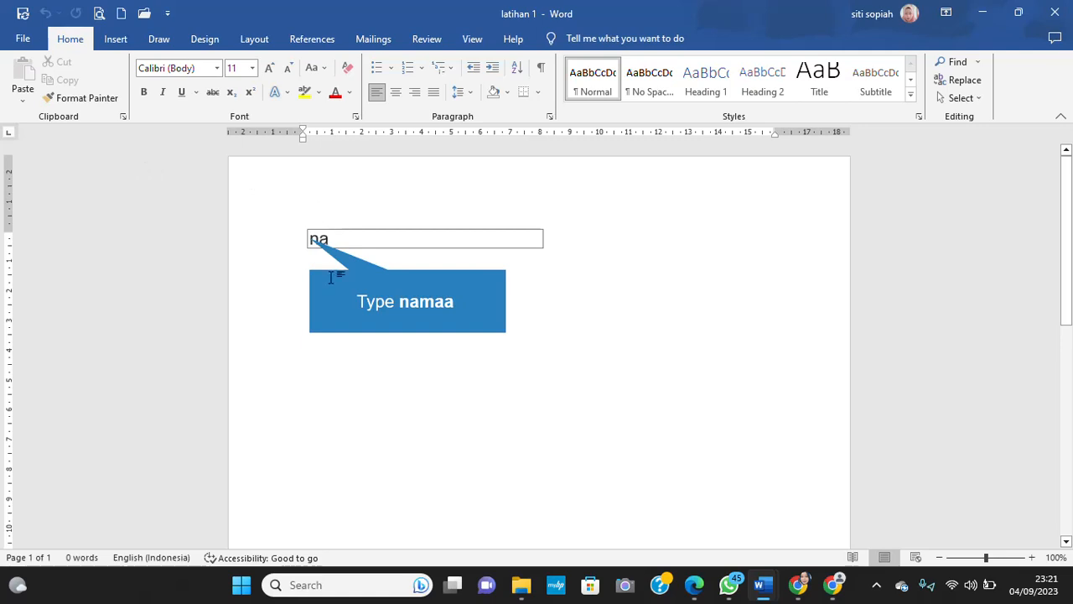
text(maa)
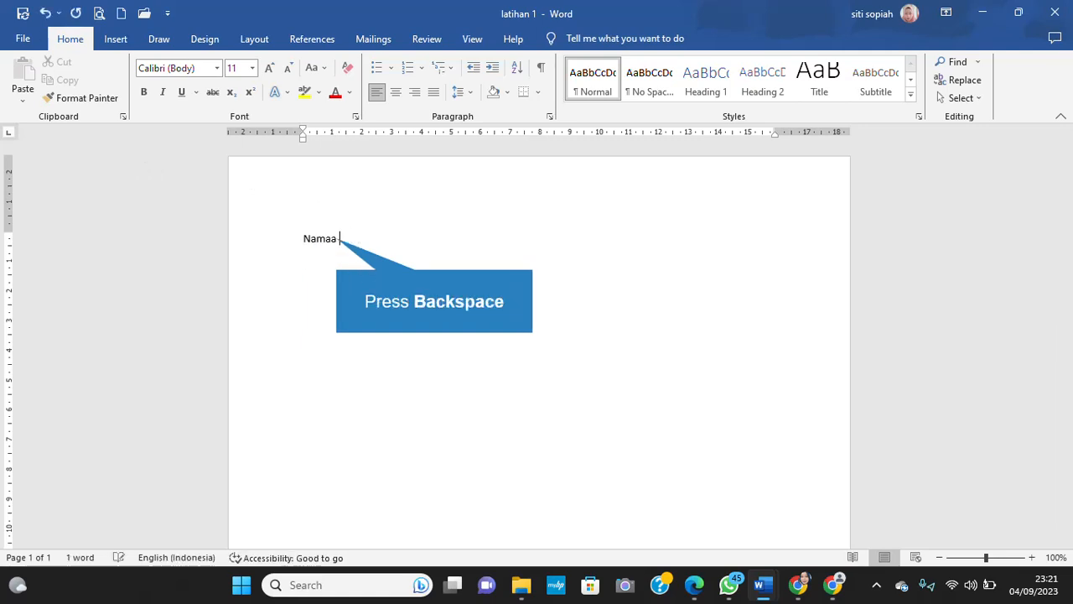
key(BackSpace)
key(space)
text(saya)
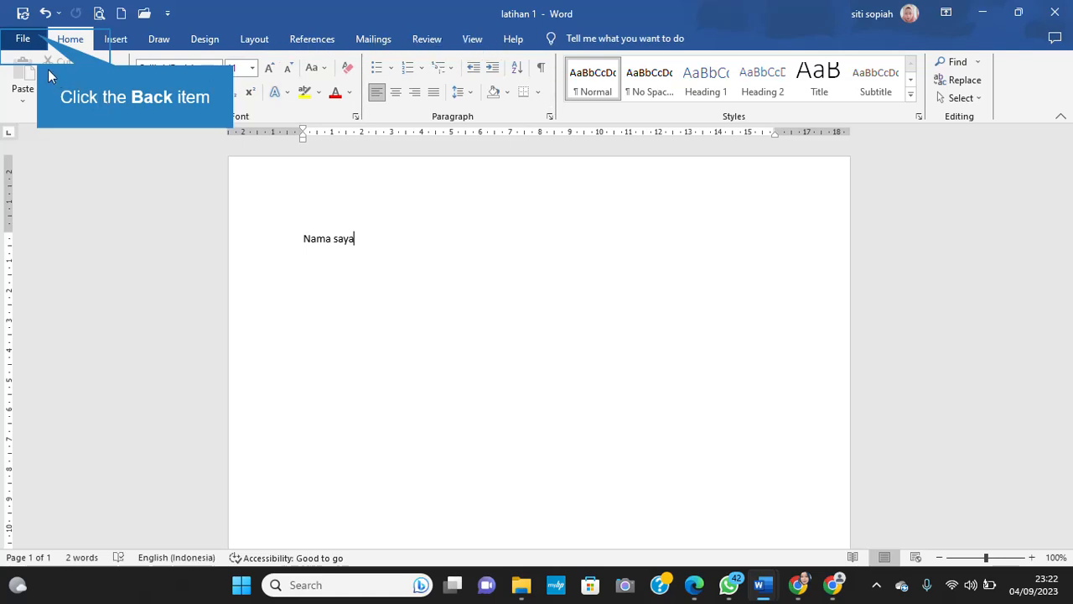
Look through the new-document templates and create another blank document.
click(37, 37)
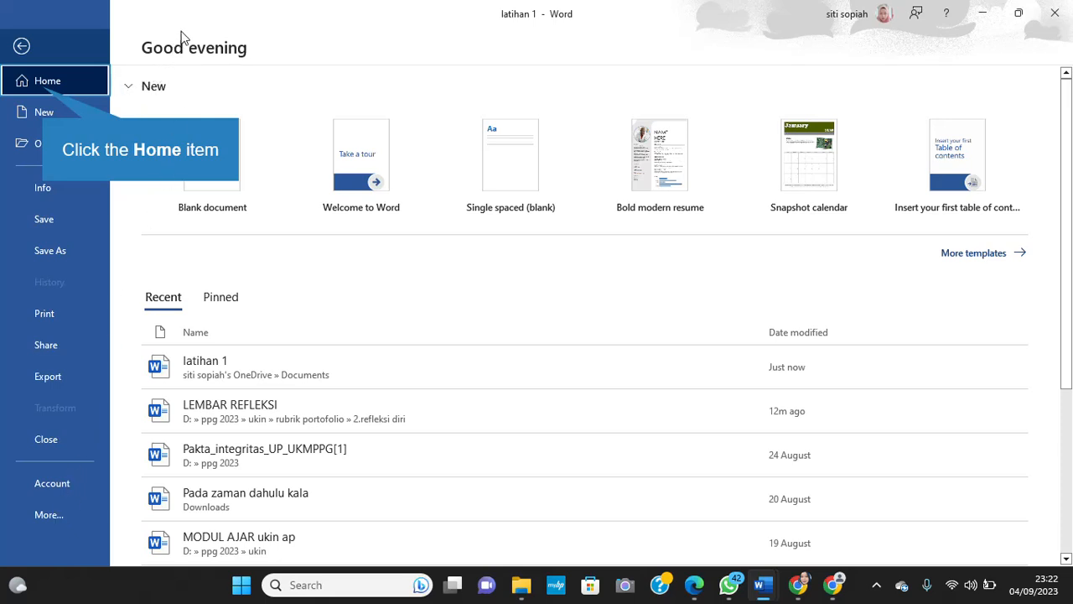
click(42, 86)
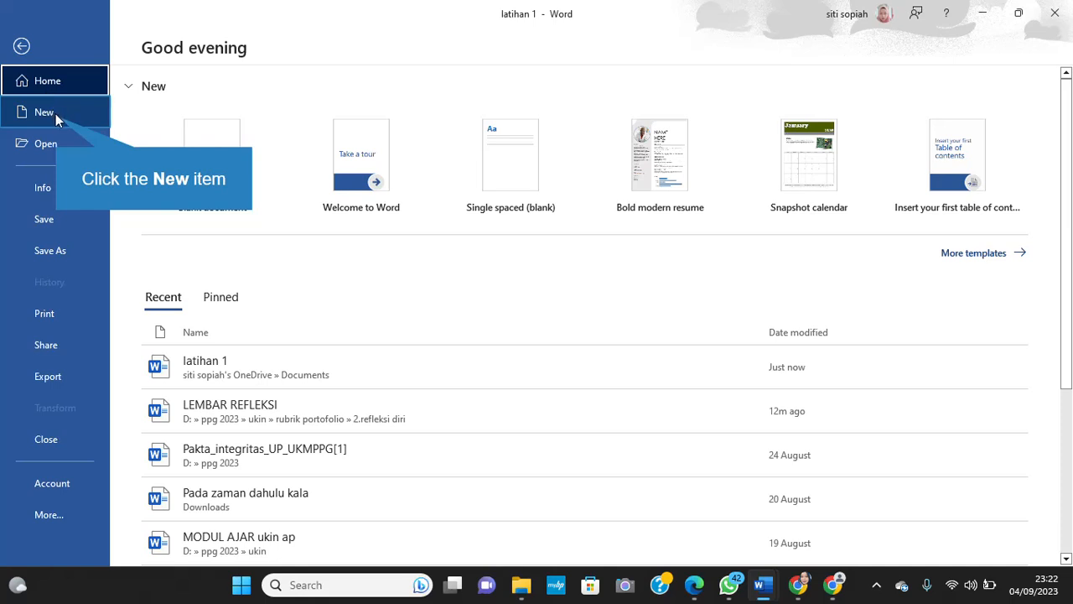
click(57, 116)
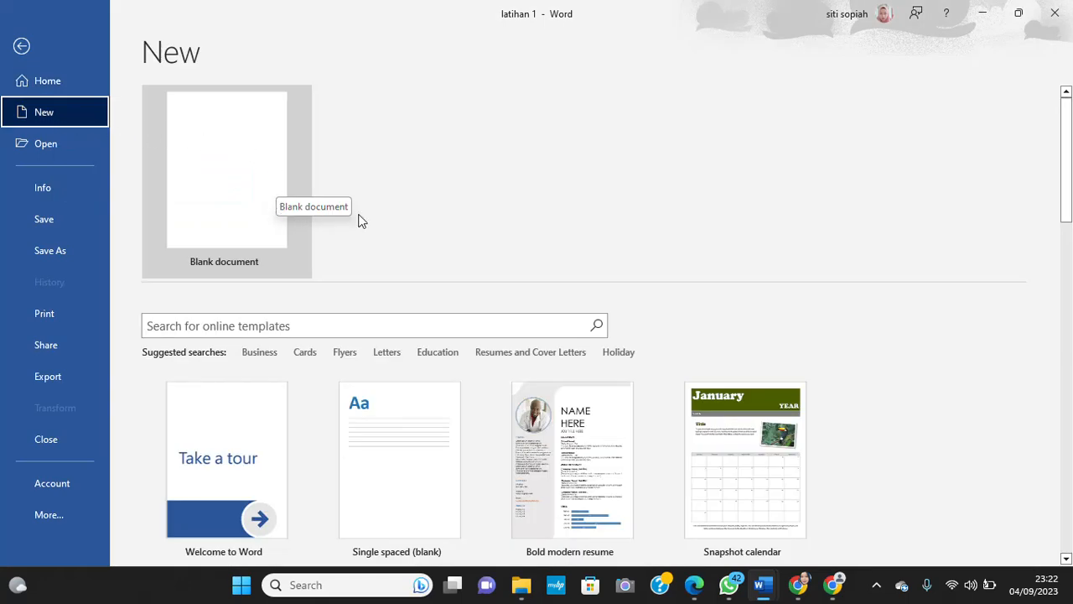
scroll(381, 382, down, 3)
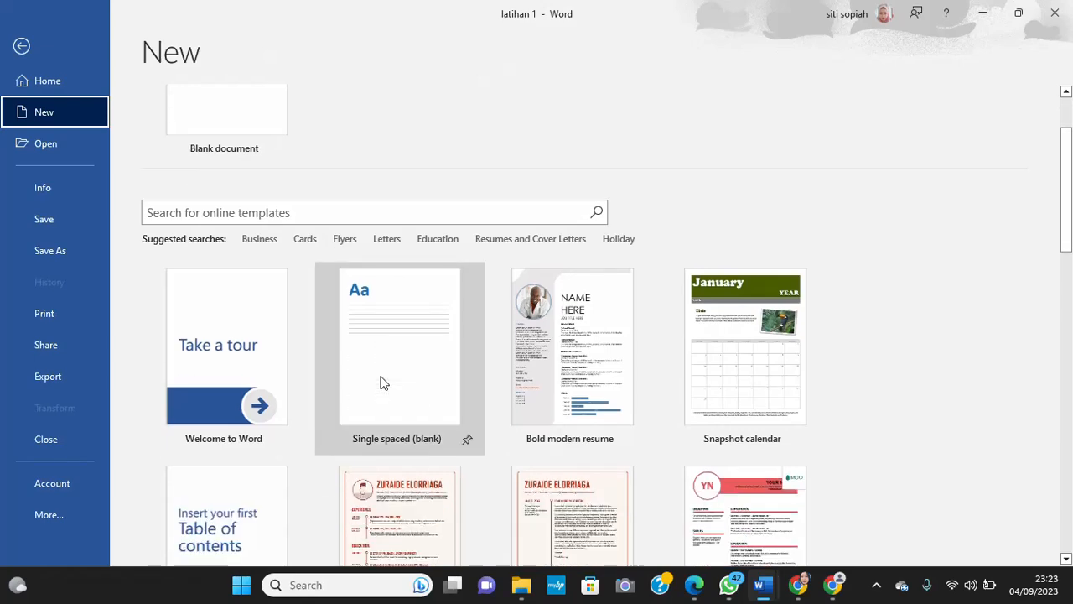
scroll(382, 382, down, 4)
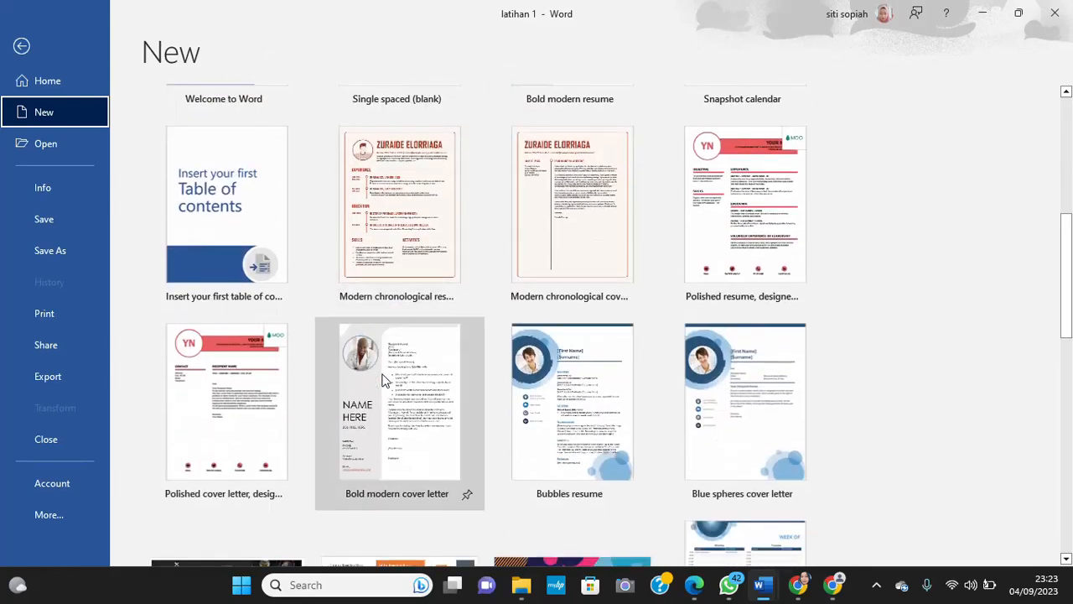
scroll(385, 369, down, 5)
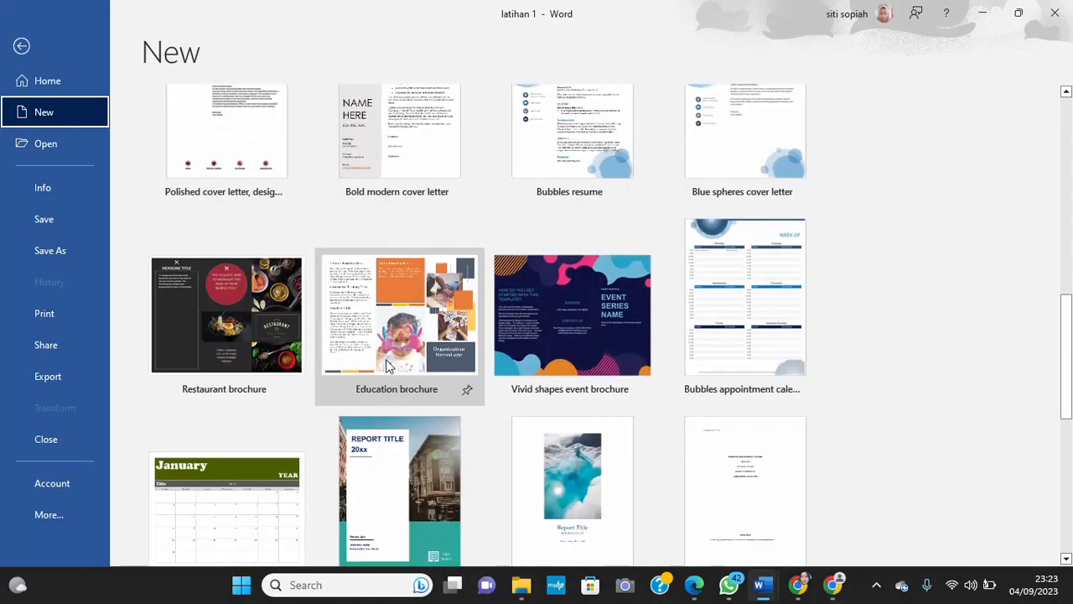
scroll(239, 326, up, 6)
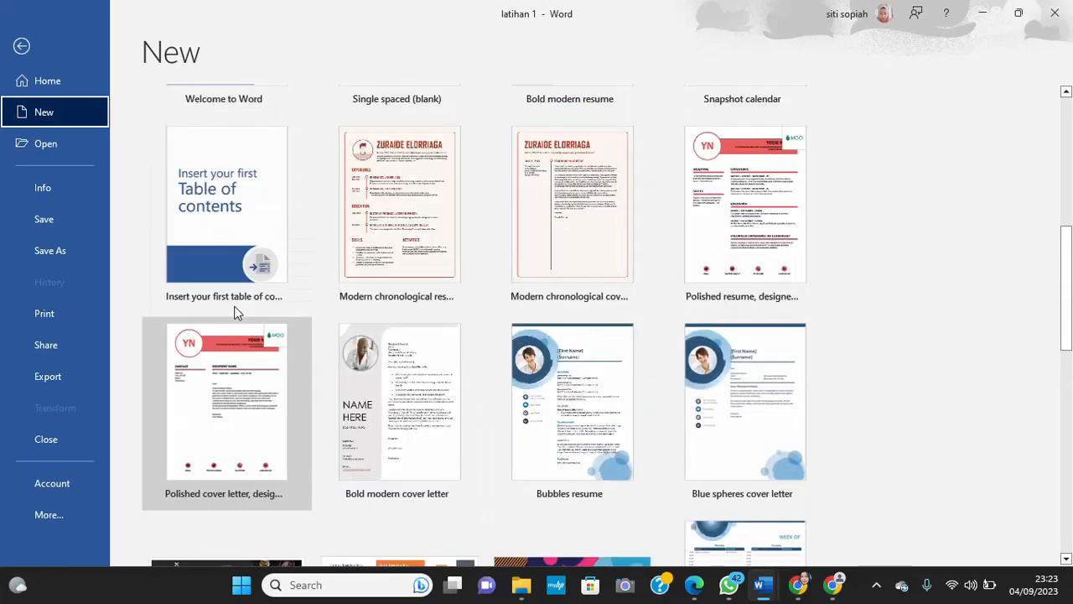
scroll(236, 303, up, 5)
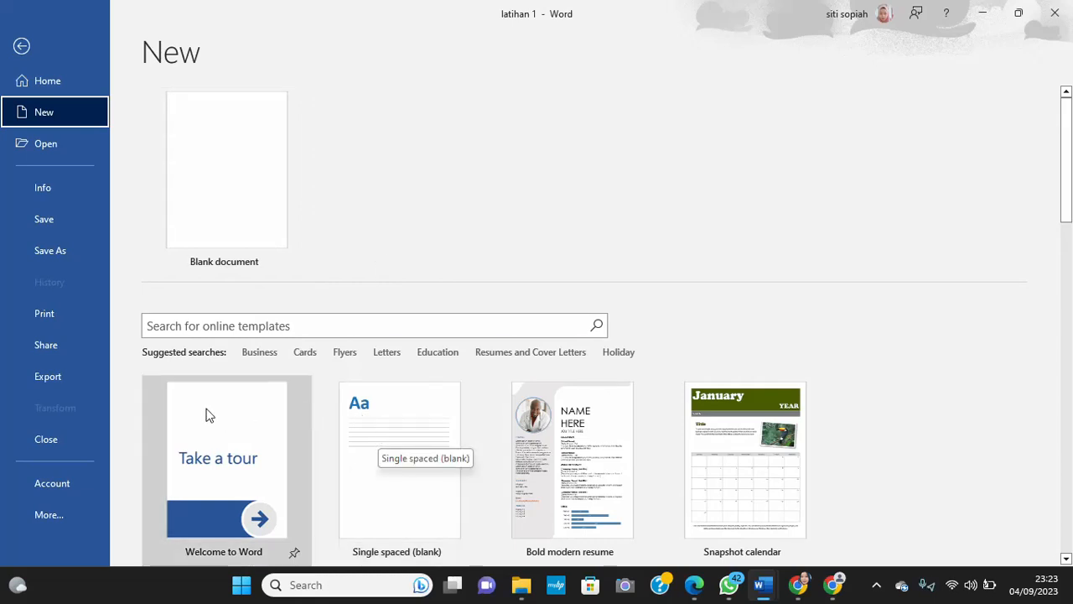
click(258, 183)
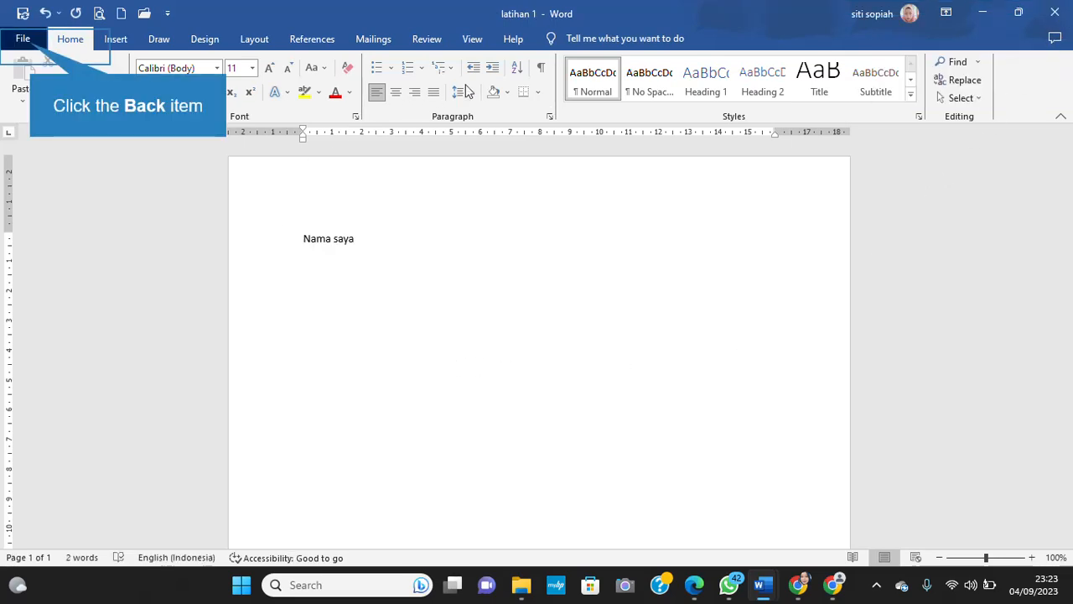
Browse the Documents and Downloads folders for an existing file, and close the Open dialog without choosing one.
click(24, 42)
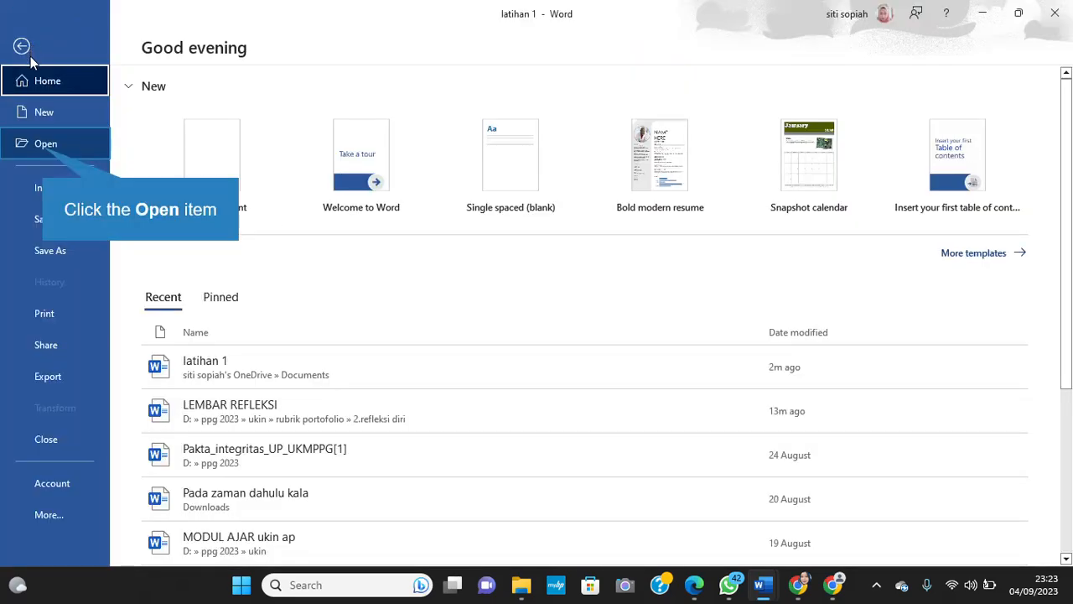
click(43, 147)
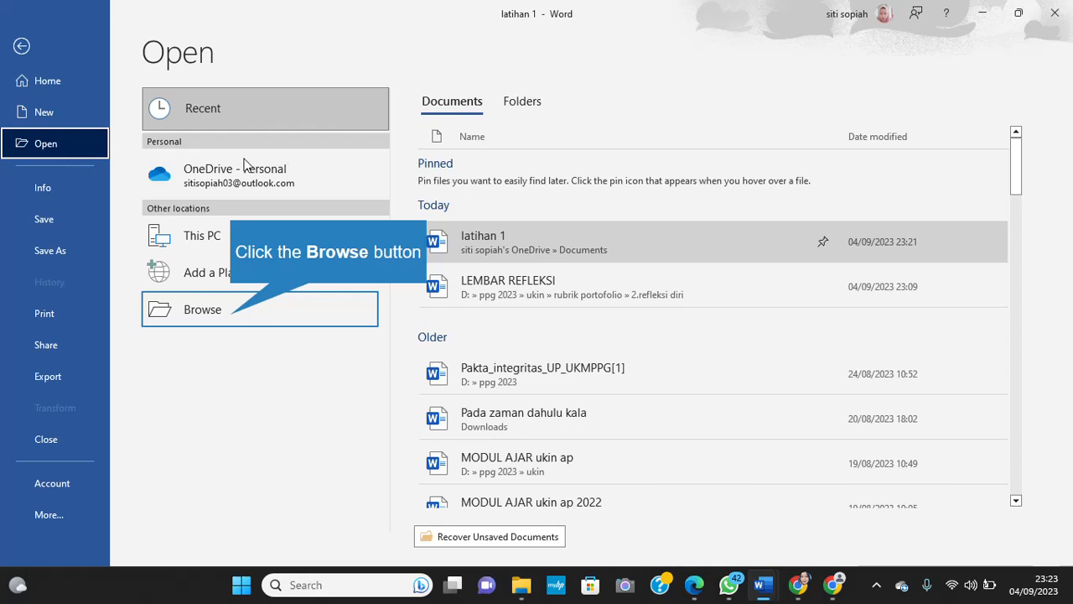
click(233, 321)
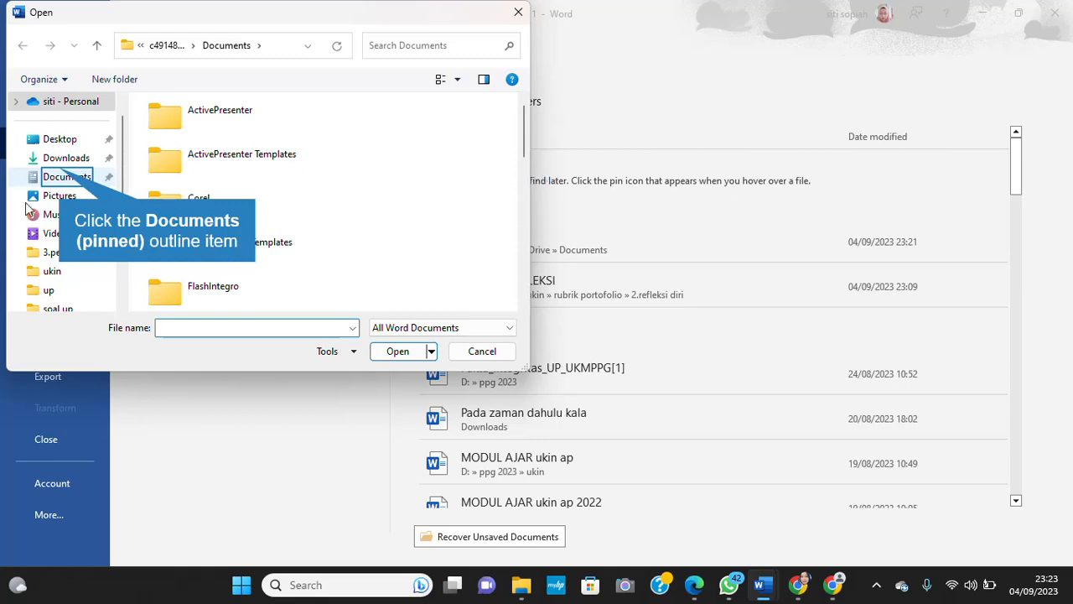
click(61, 174)
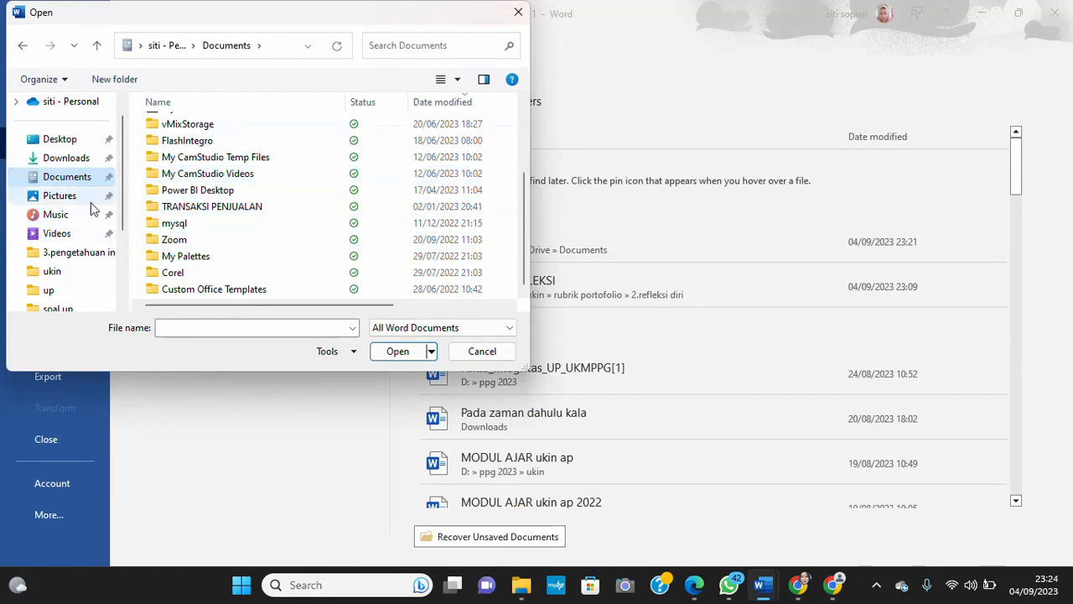
click(71, 157)
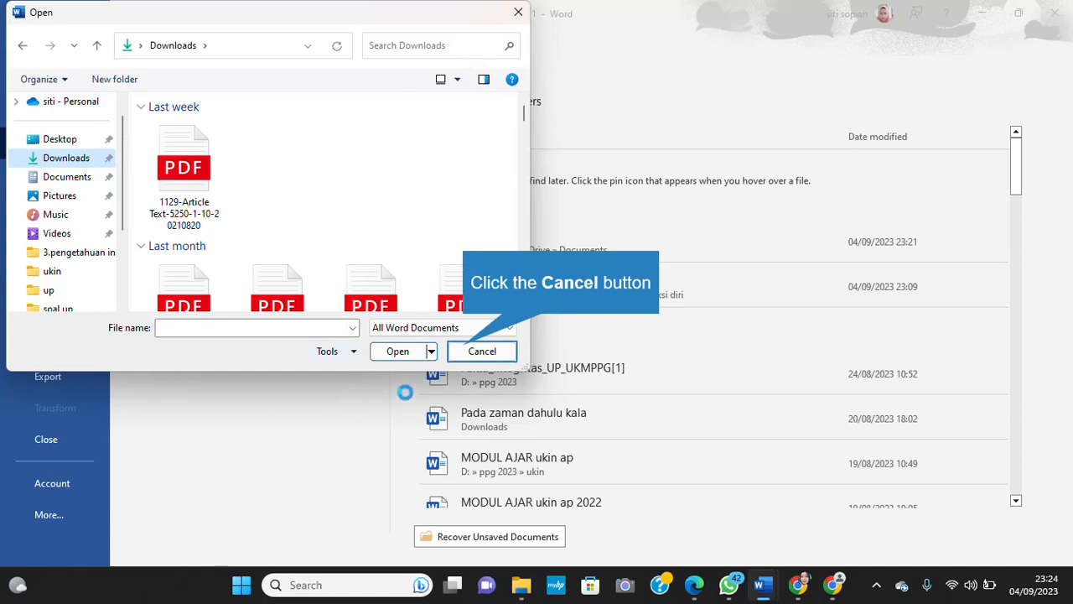
click(465, 352)
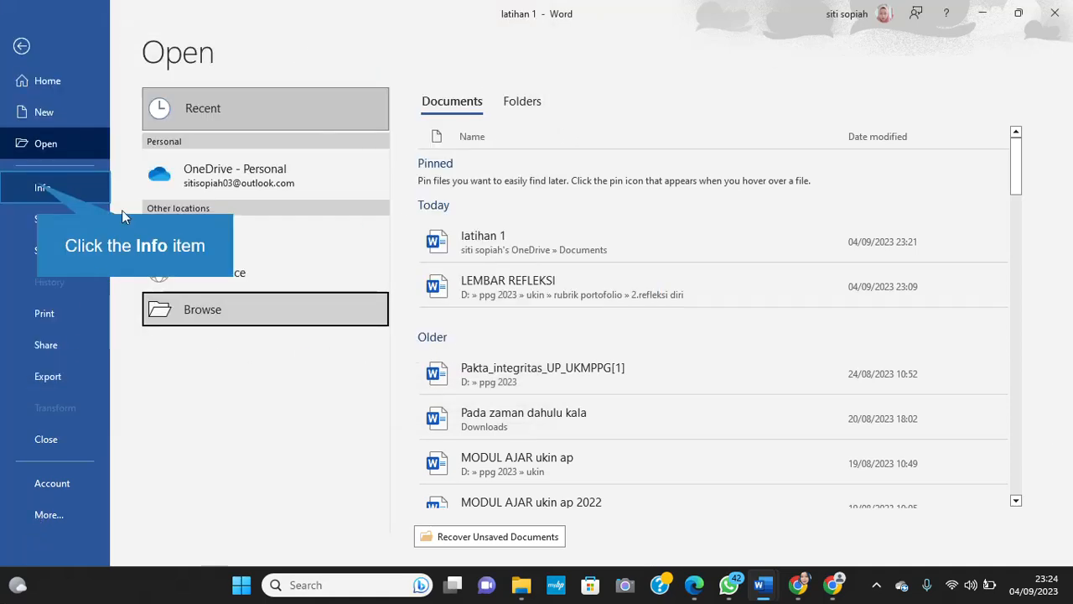
Review the document information for latihan 1 and examine the Protect Document options.
click(37, 187)
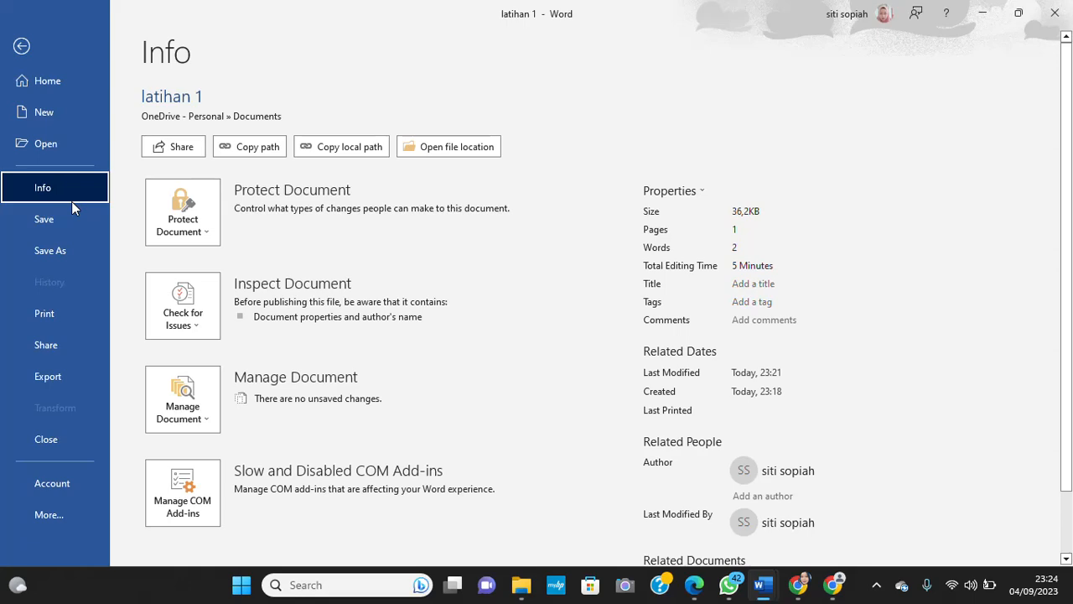
scroll(242, 209, down, 2)
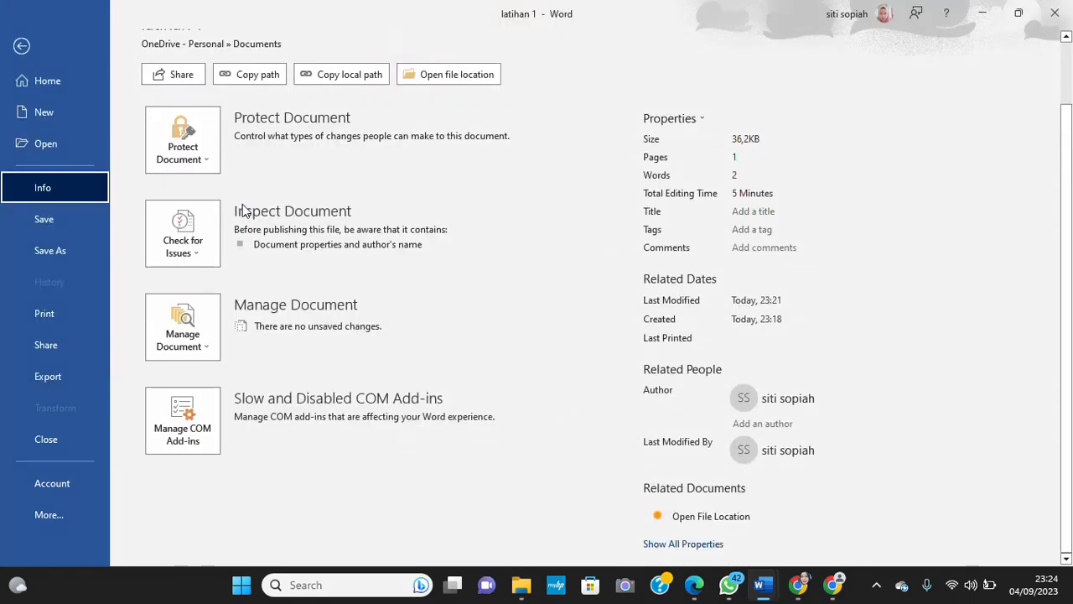
scroll(242, 210, up, 1)
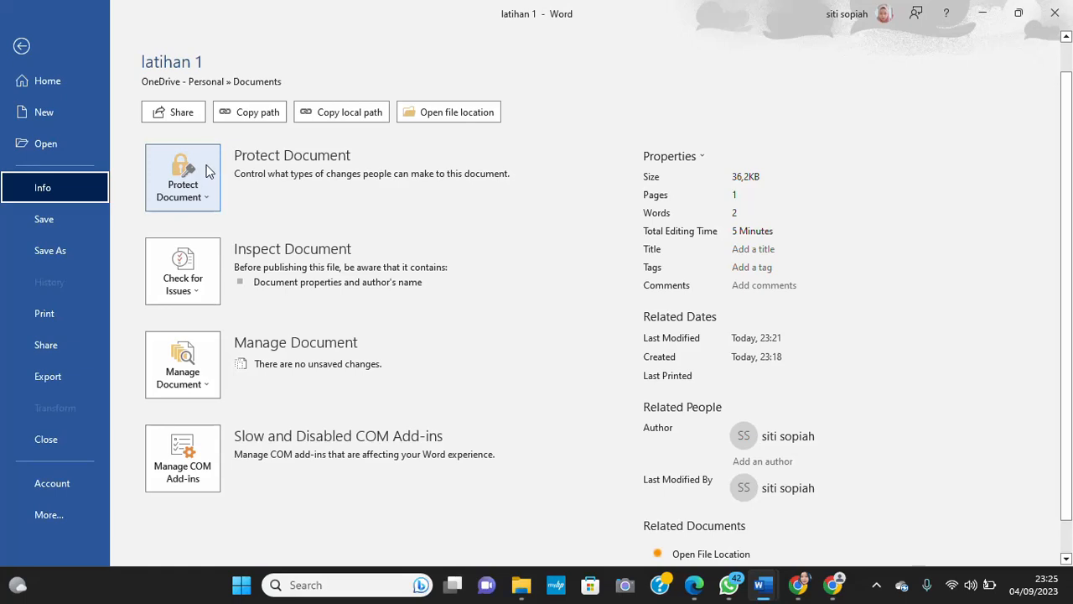
click(209, 171)
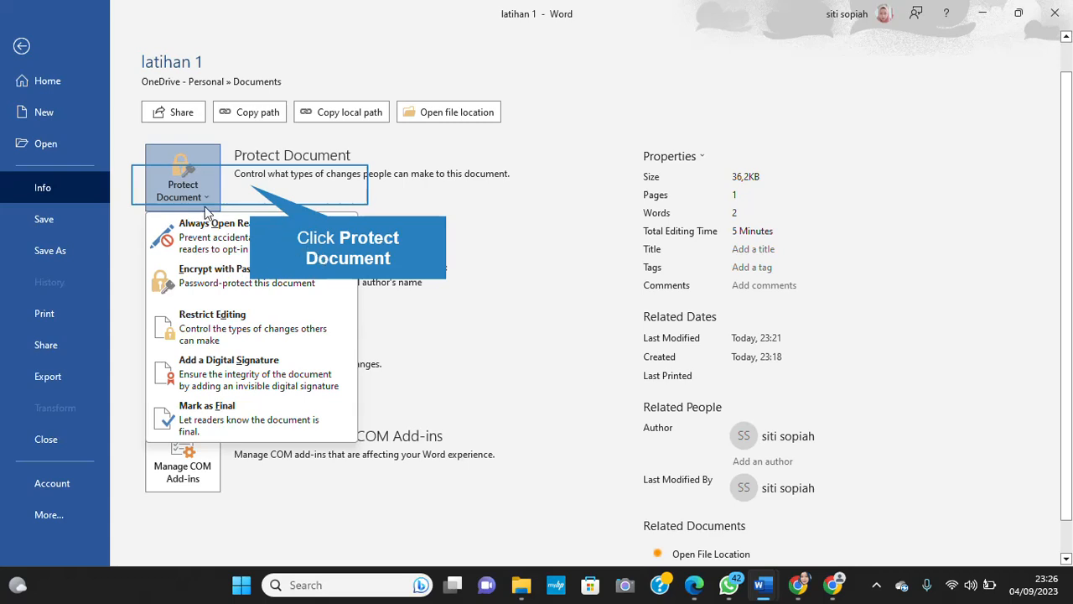
click(257, 192)
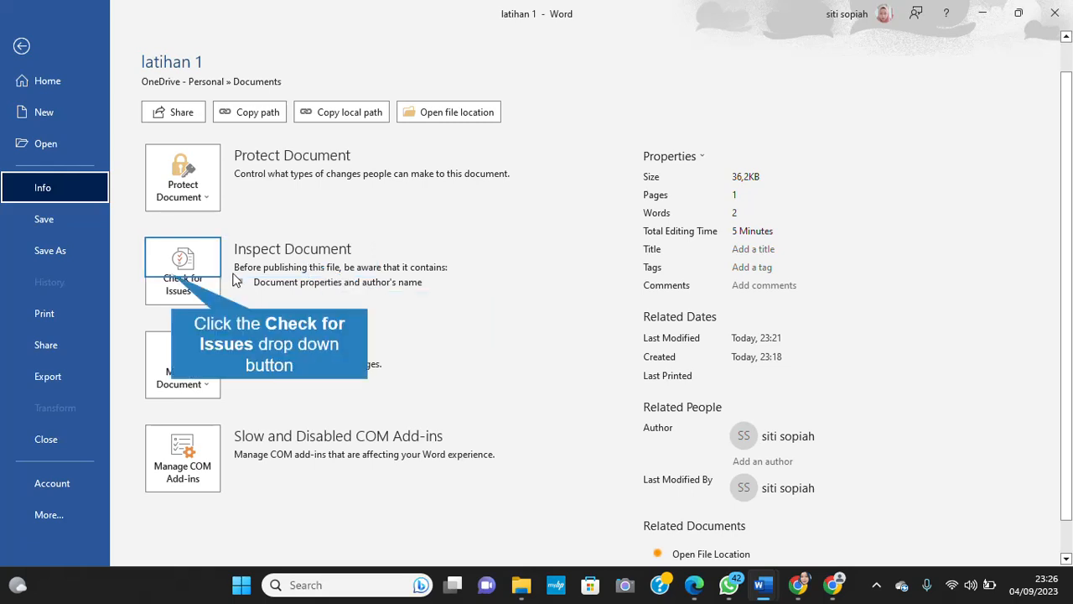
Examine the Check for Issues options and the remaining document information for latihan 1.
click(189, 281)
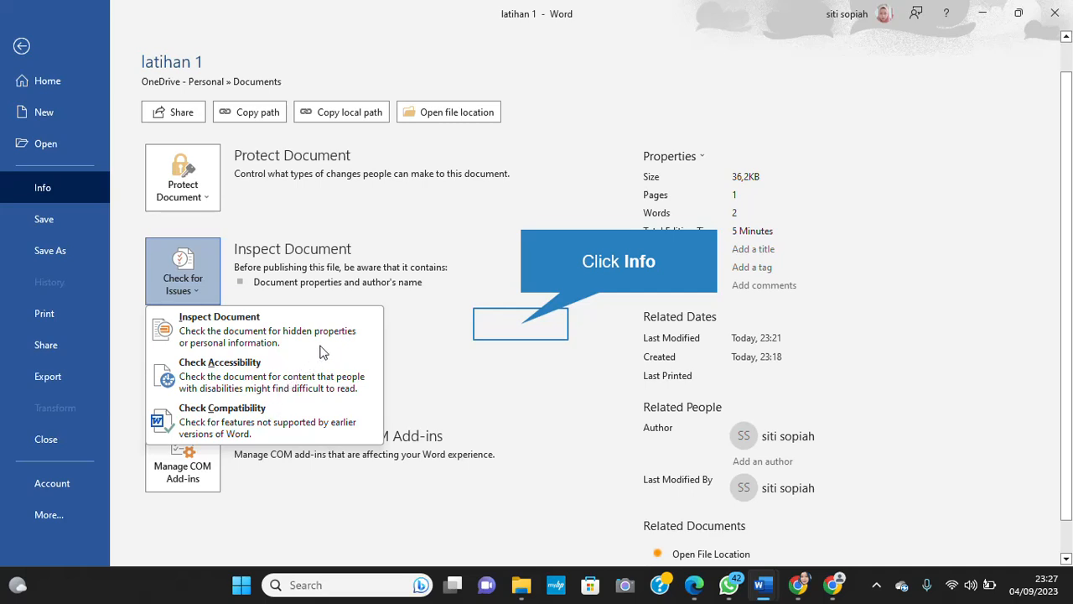
click(525, 340)
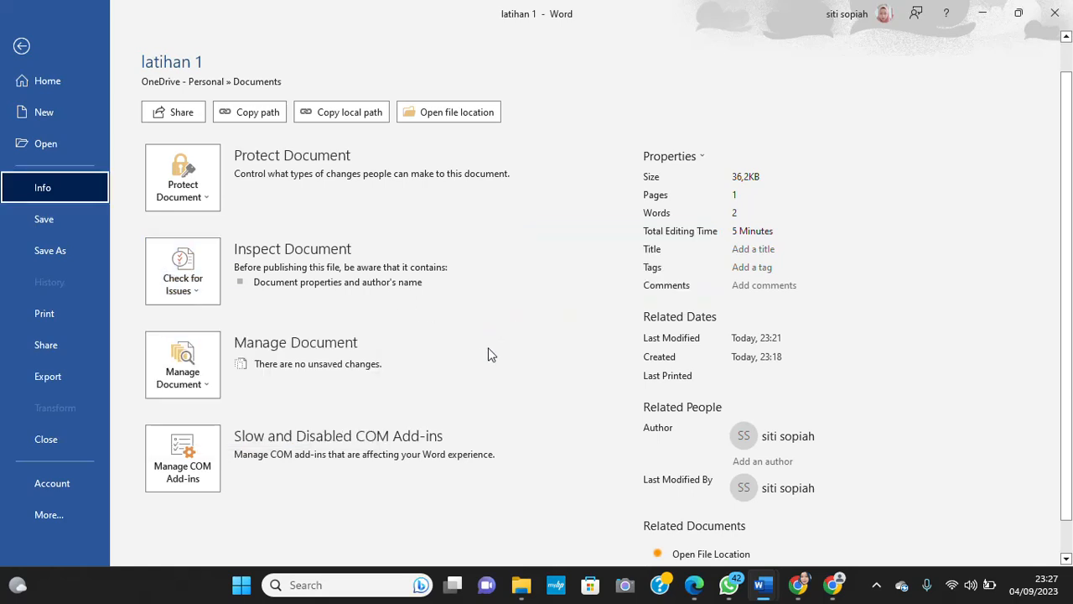
scroll(262, 515, down, 1)
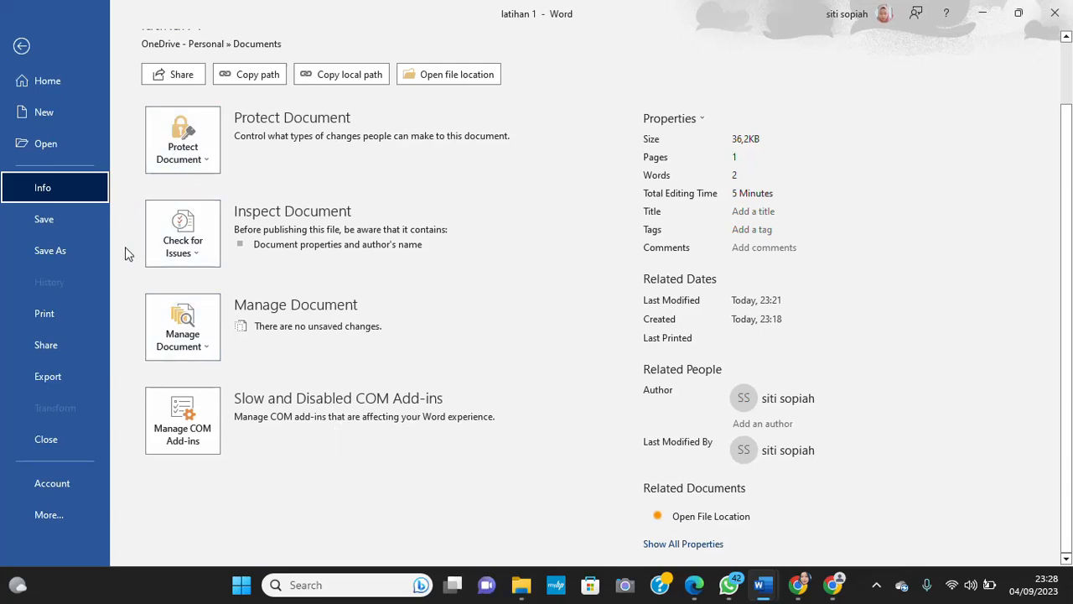
Leave the document information and review the available Save As locations.
click(21, 46)
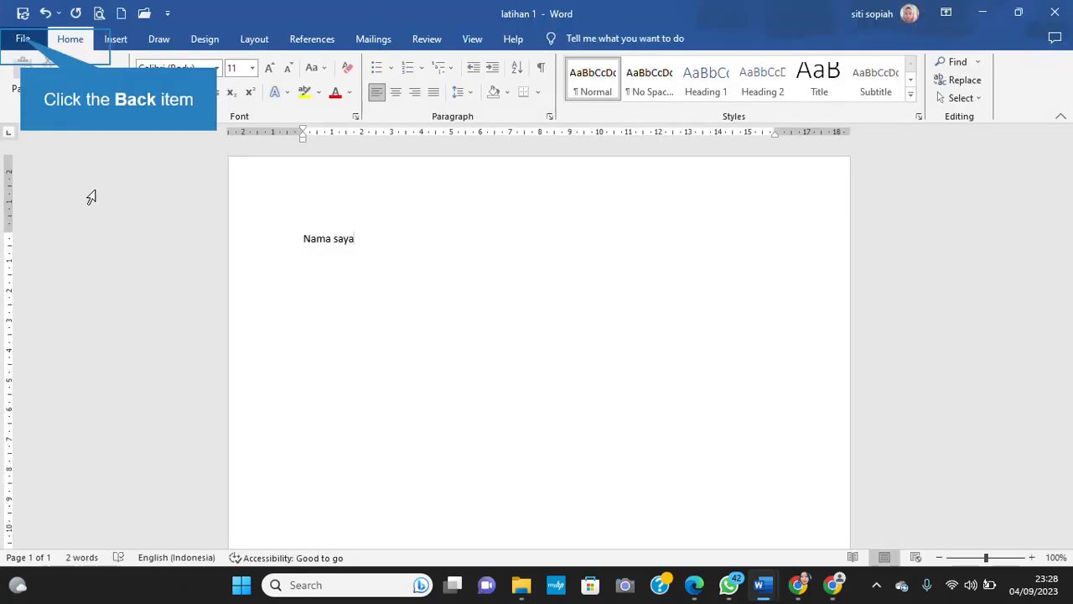
click(24, 39)
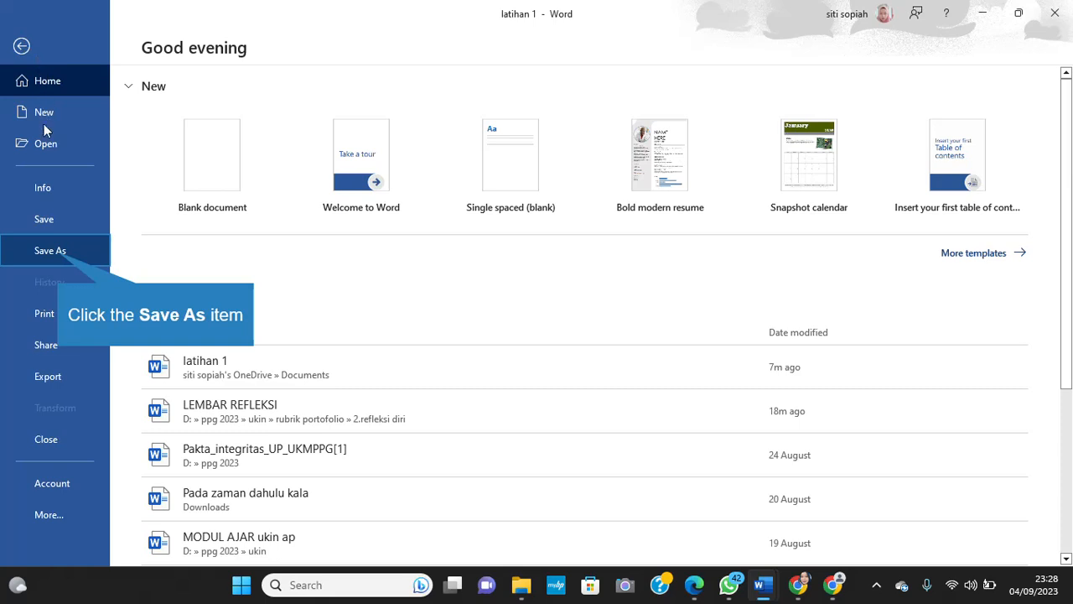
click(53, 250)
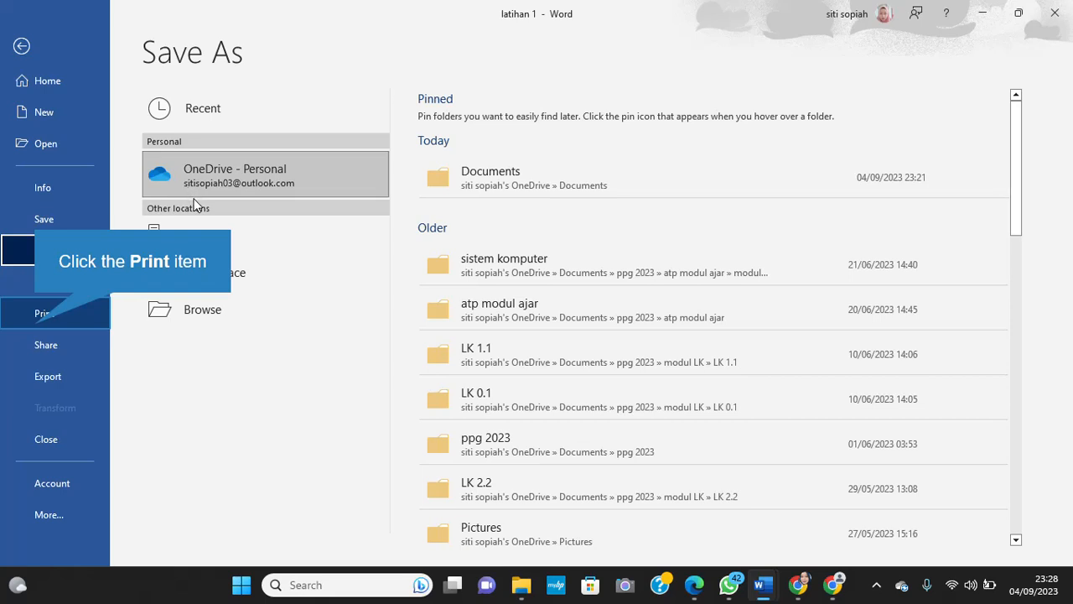
Preview the document for printing and inspect the Canon G2010 printer's quick setup and main properties without changing them.
click(40, 322)
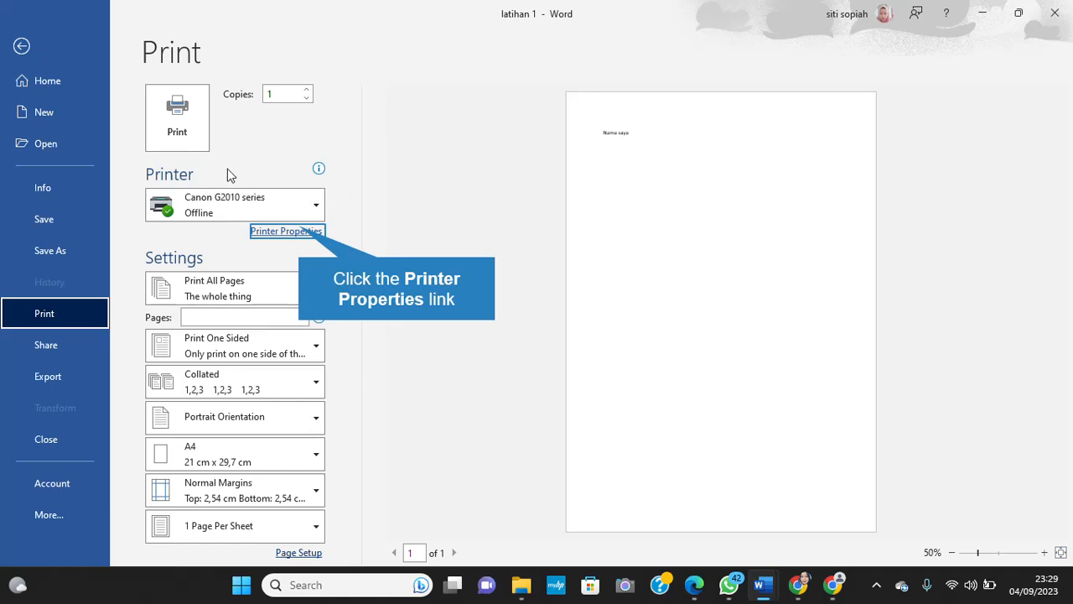
click(300, 232)
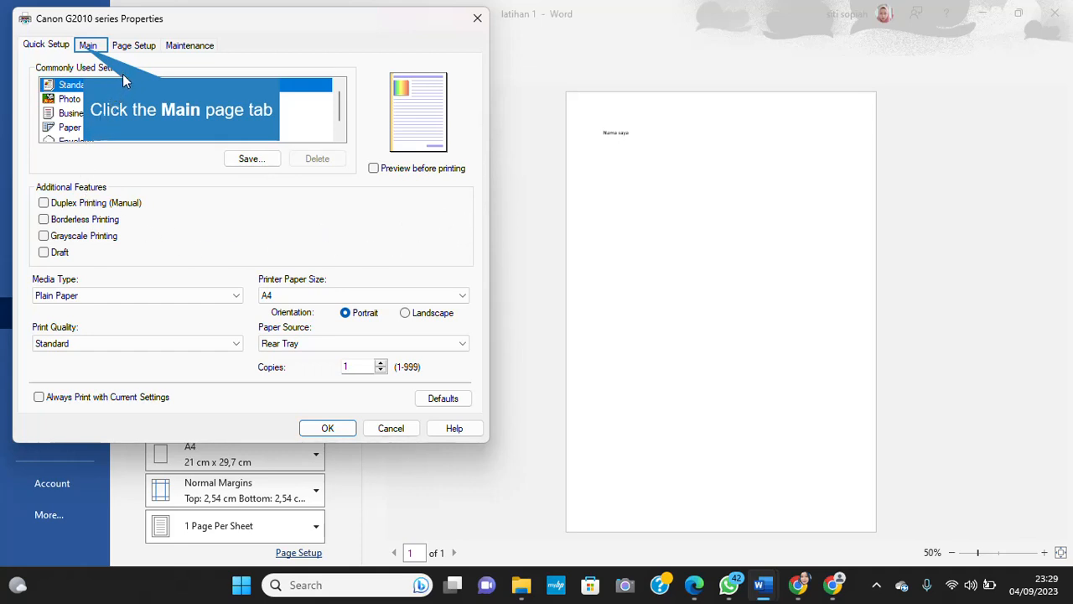
click(87, 47)
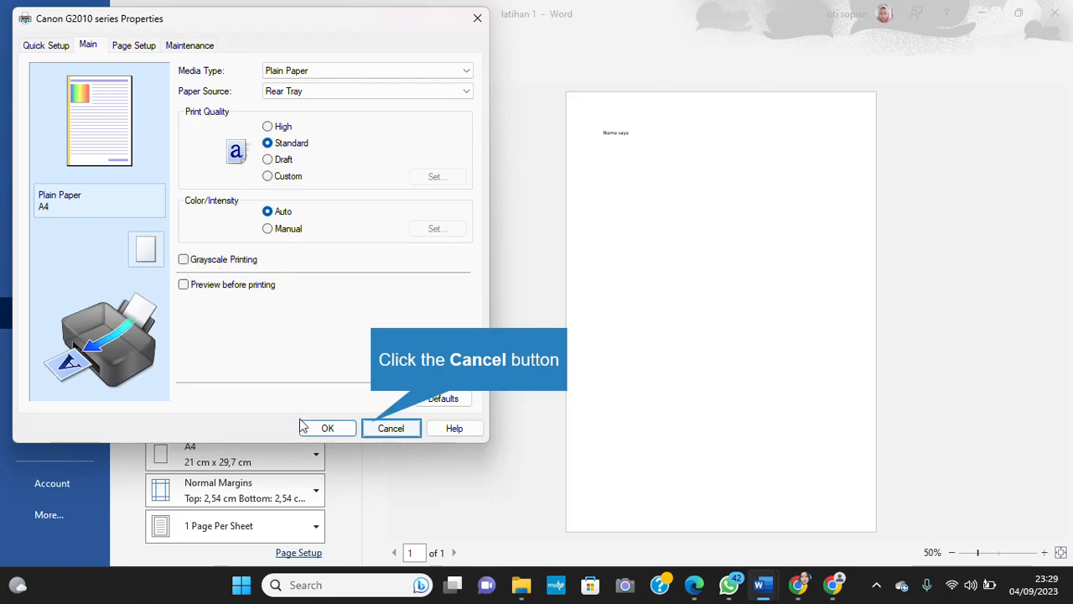
click(368, 427)
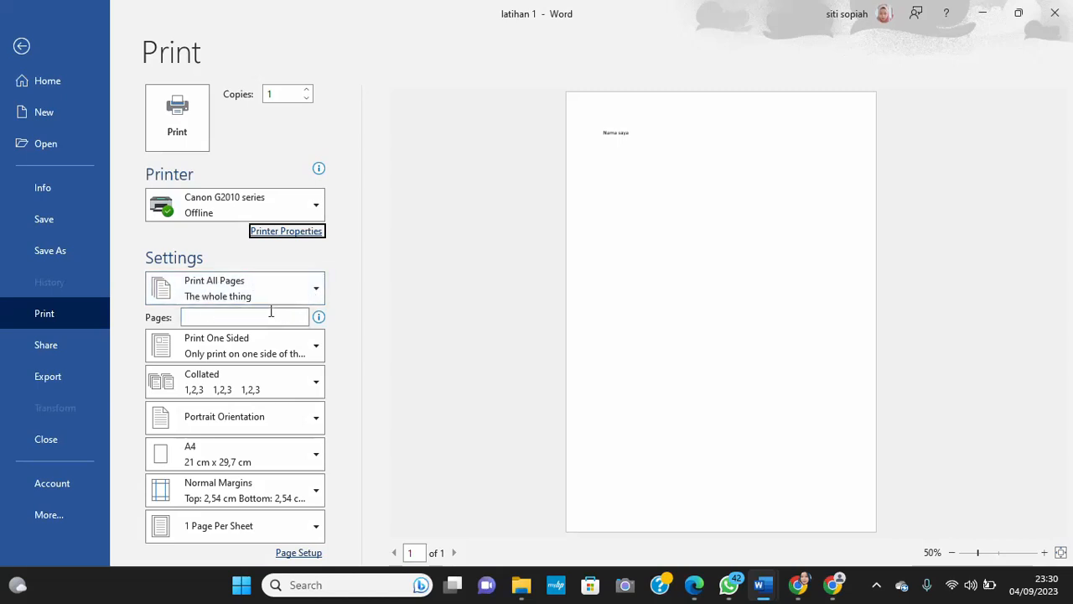
Try the custom print page range 1-3, and clear it again so the range is blank.
click(202, 315)
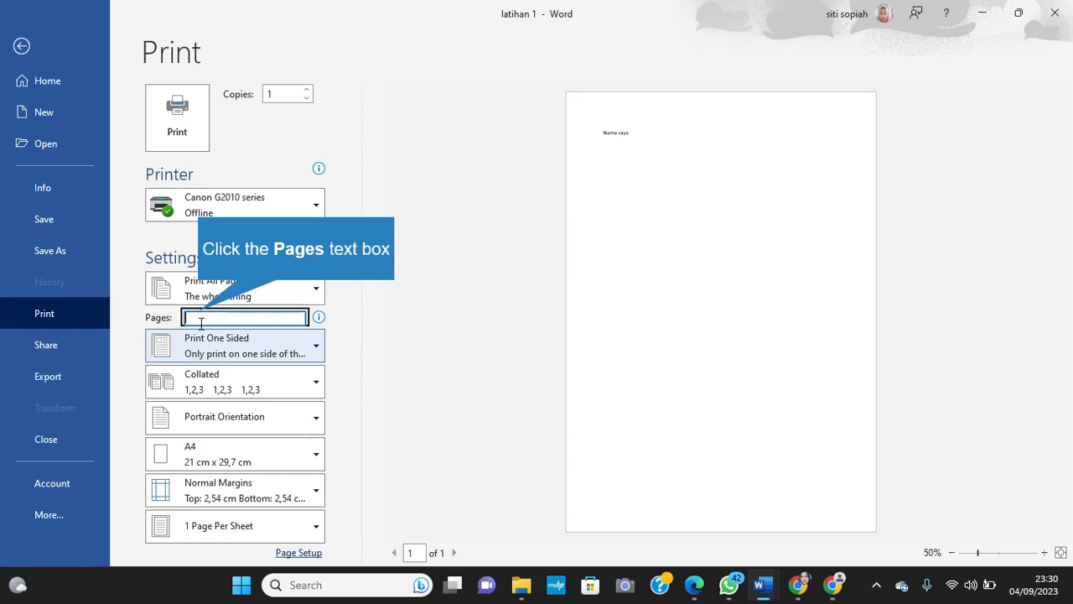
text(1)
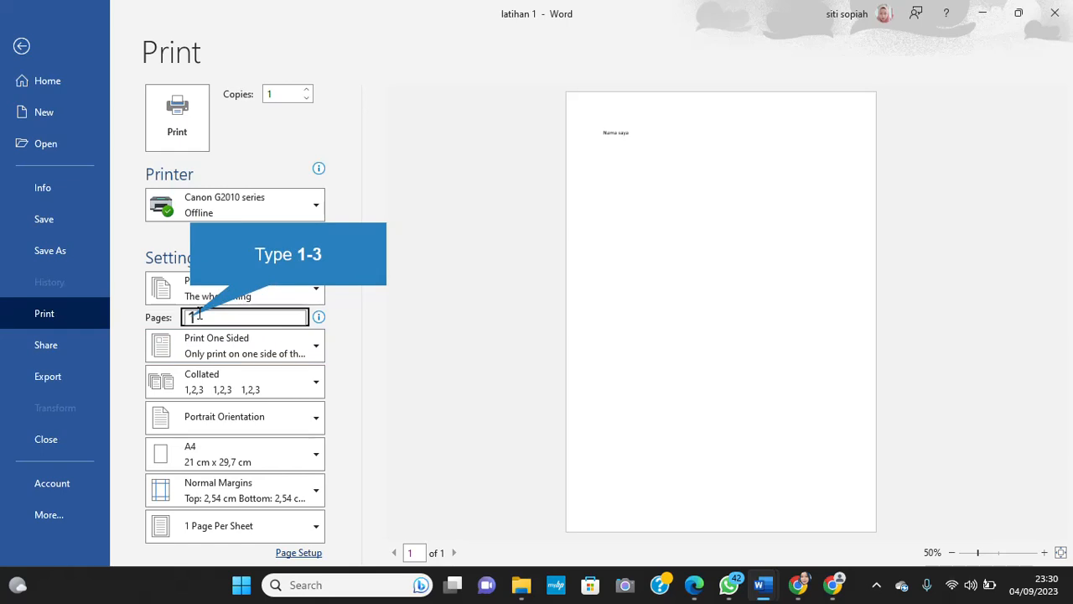
text(-3)
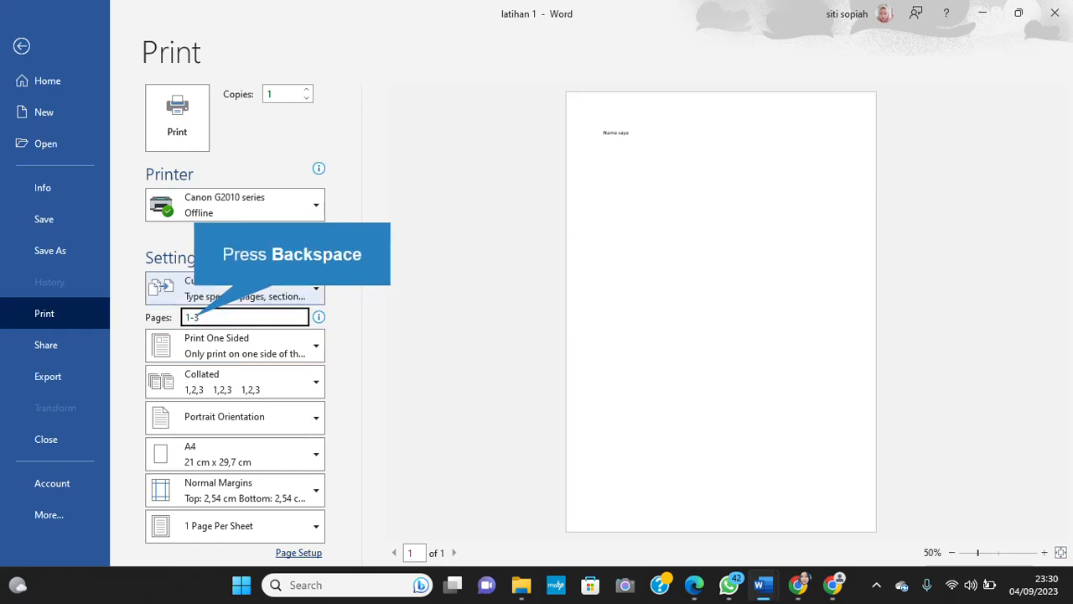
key(BackSpace)
key(BackSpace)
key(BackSpace)
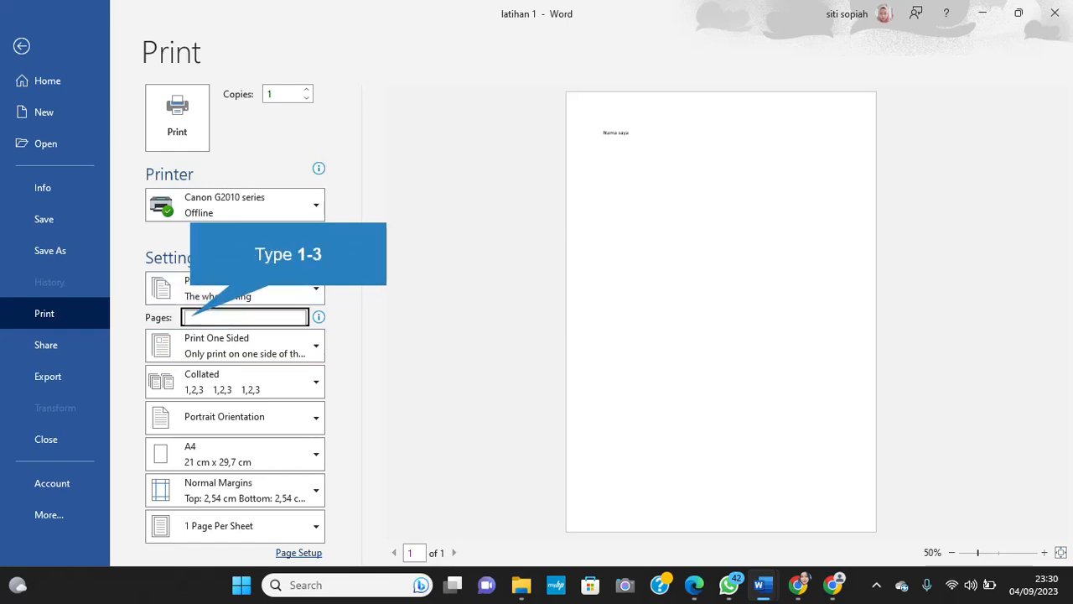
text(1-3)
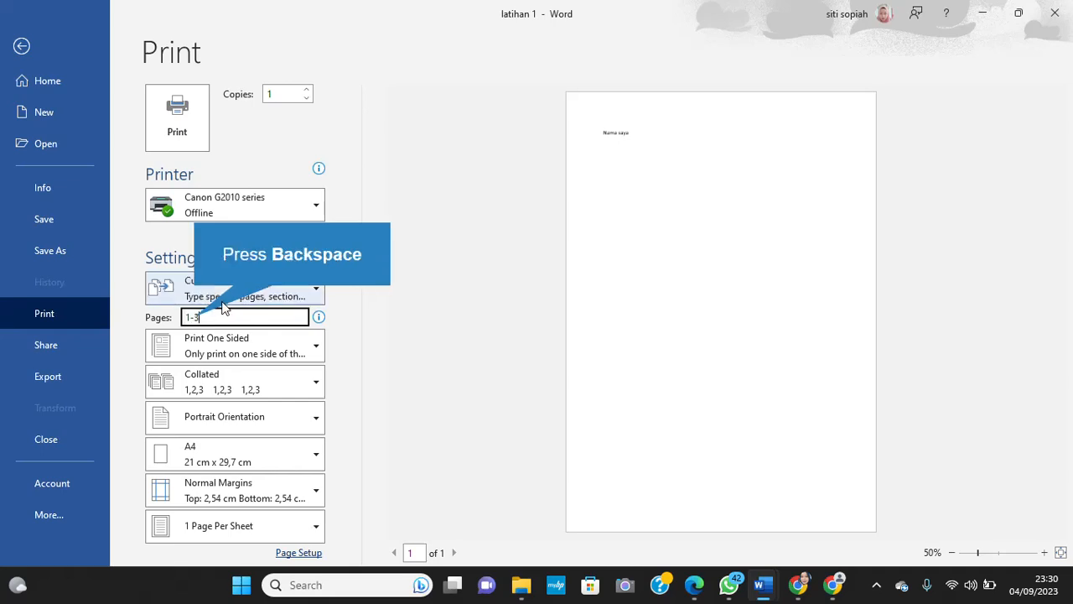
key(BackSpace)
key(BackSpace)
key(BackSpace)
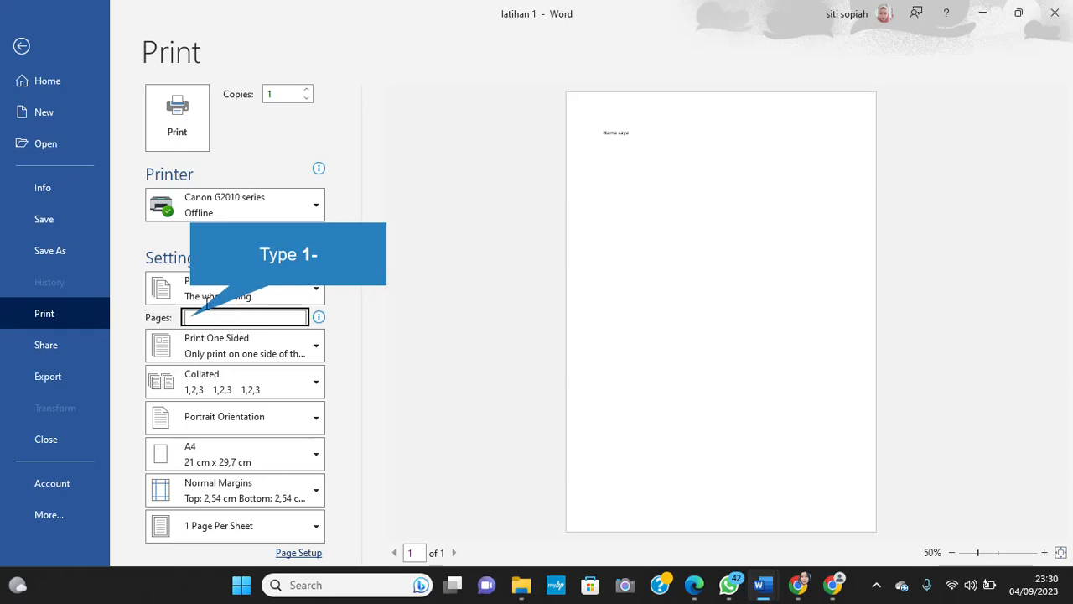
text(1)
key(BackSpace)
key(BackSpace)
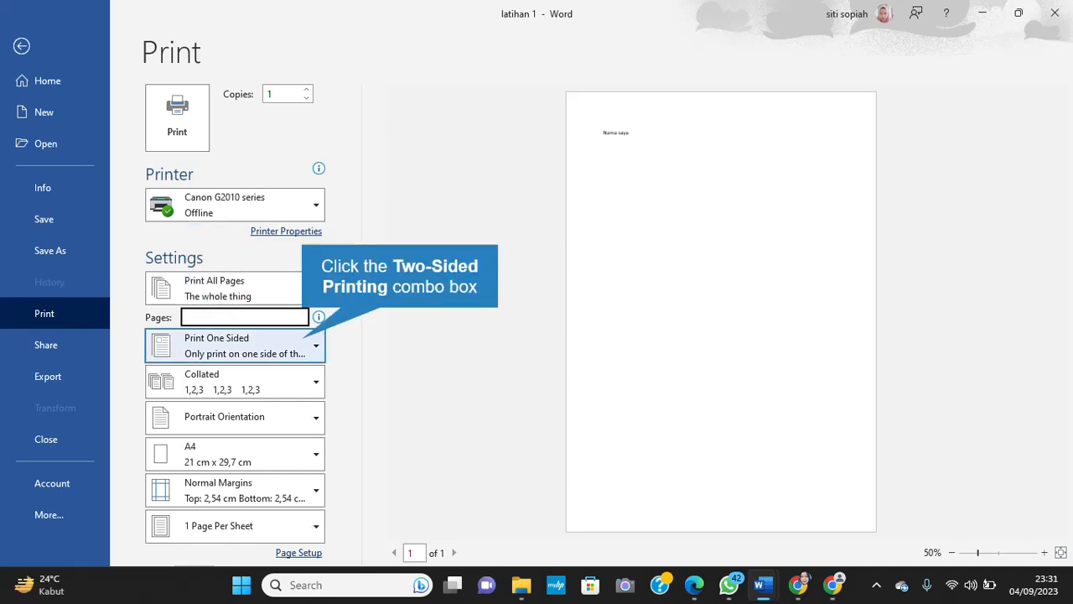
Examine the one-sided and two-sided printing options and the collation options, keeping the current choices.
click(295, 345)
click(299, 345)
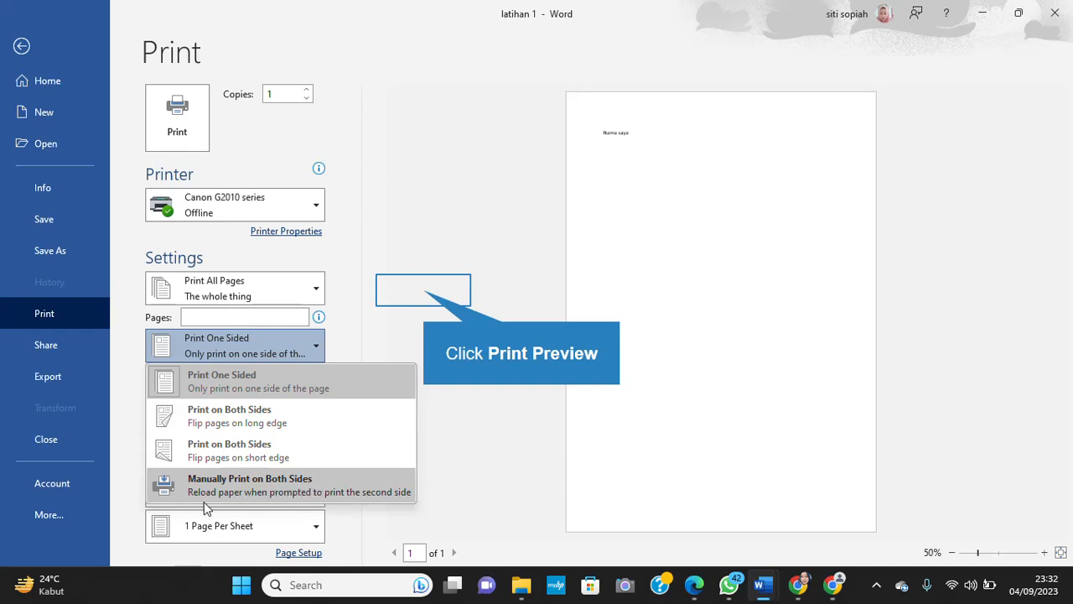
click(410, 297)
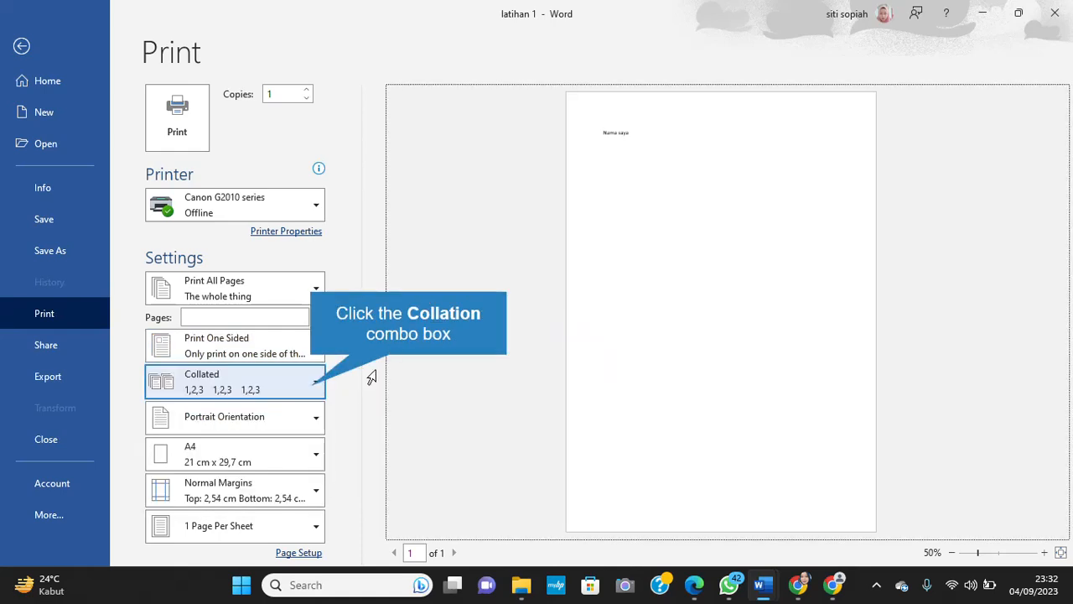
click(312, 389)
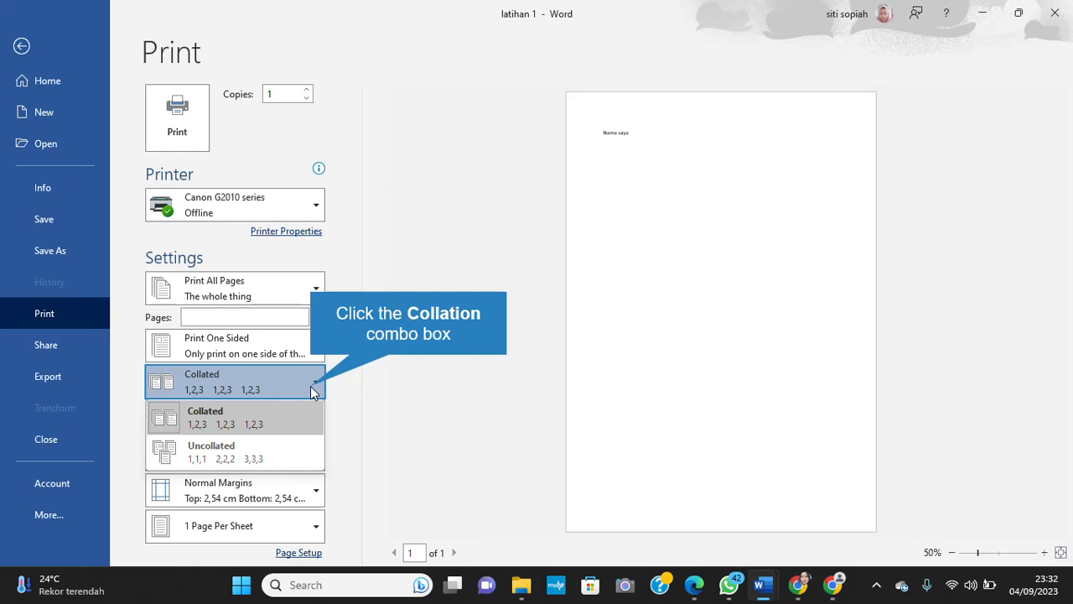
click(310, 386)
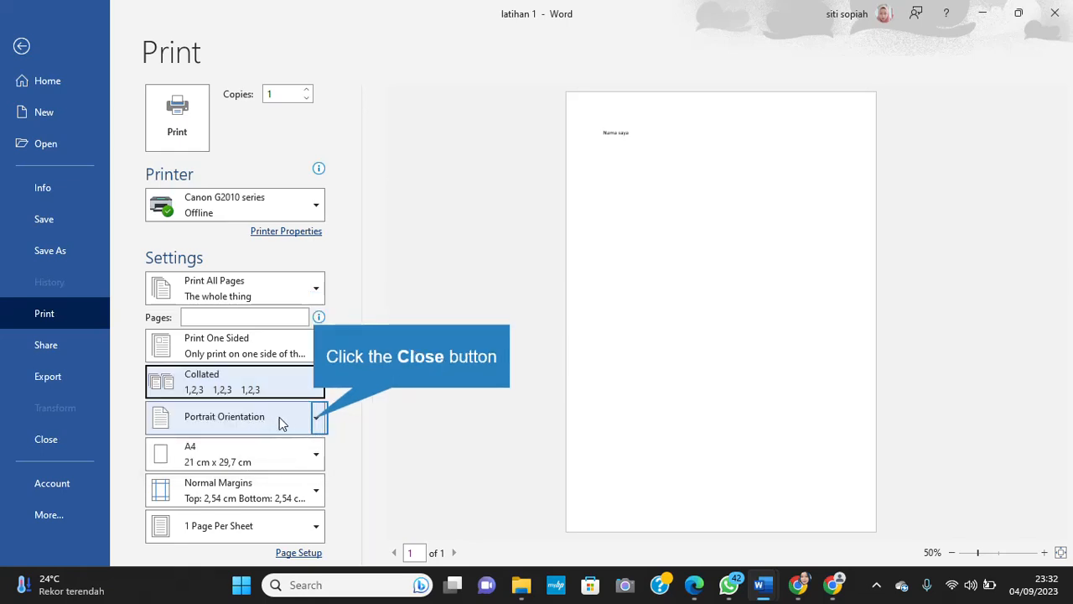
Set the print page orientation to Landscape Orientation.
click(315, 419)
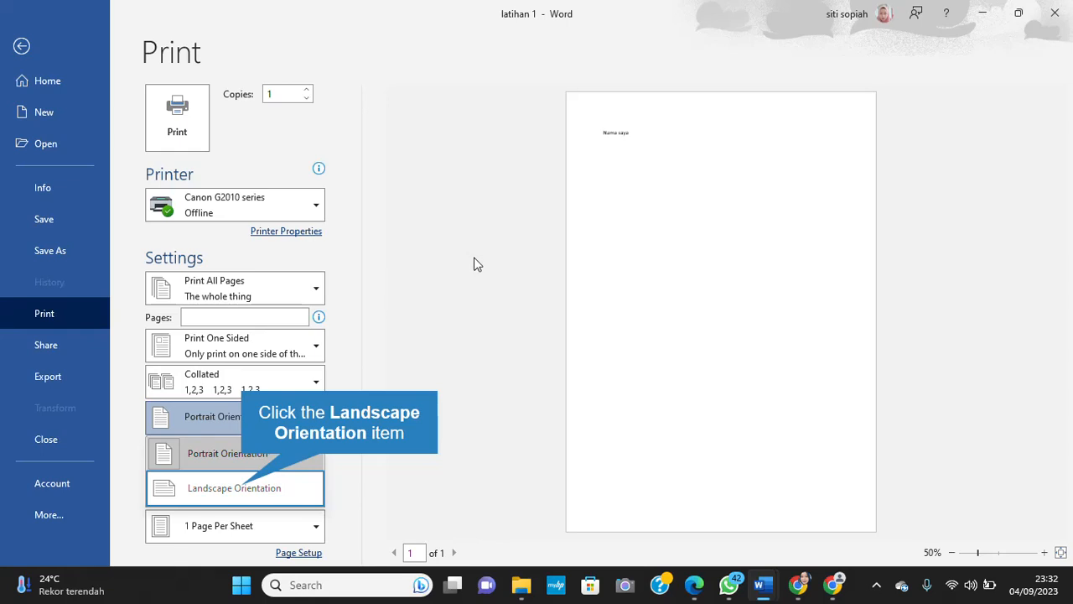
click(243, 488)
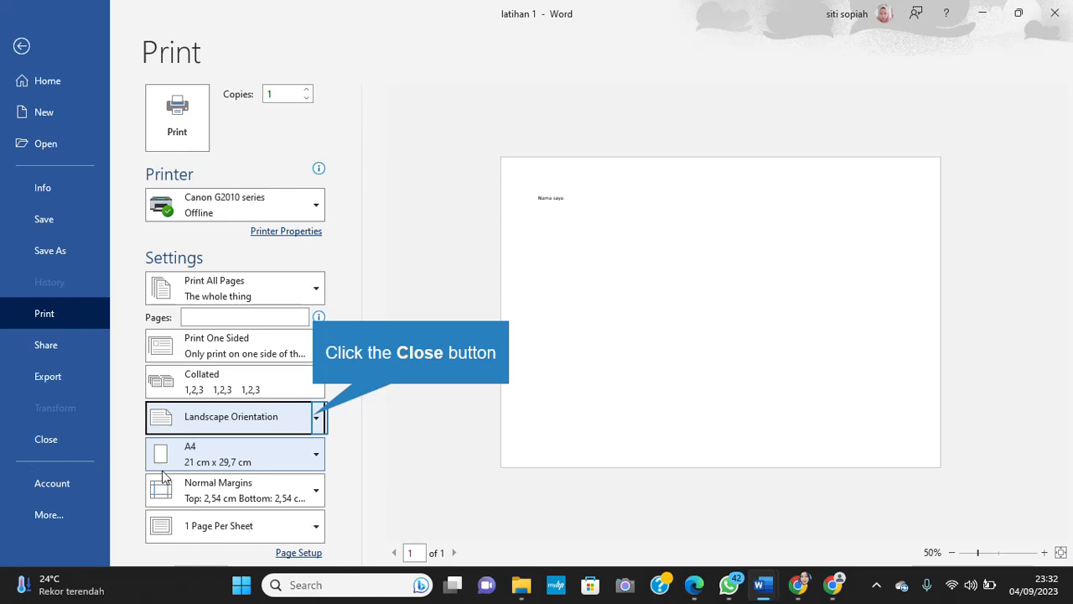
Set the print page orientation to Portrait Orientation and choose A4 as the paper size.
click(312, 419)
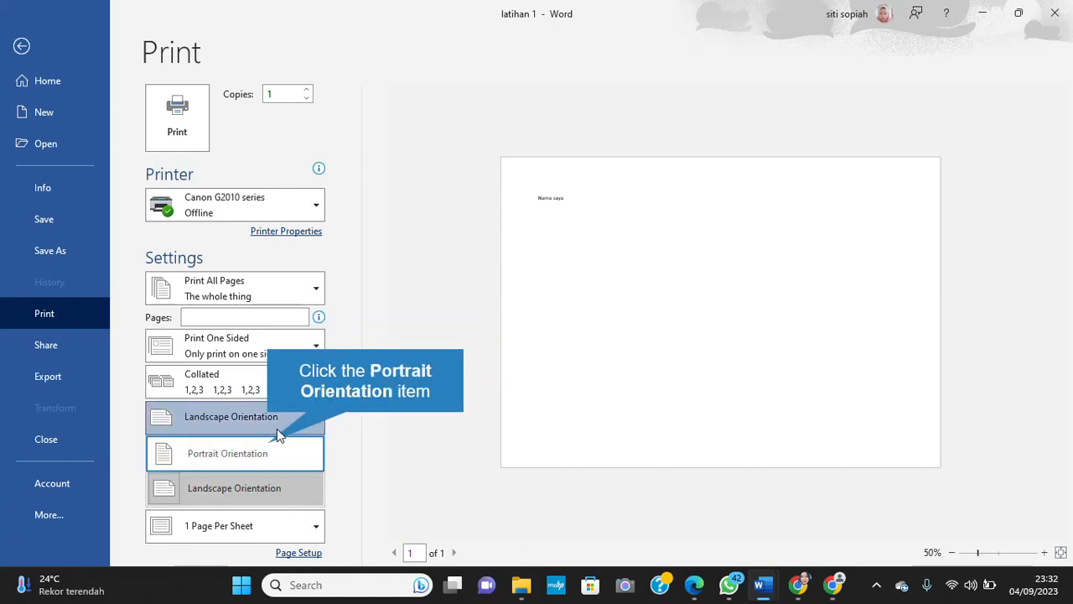
click(273, 450)
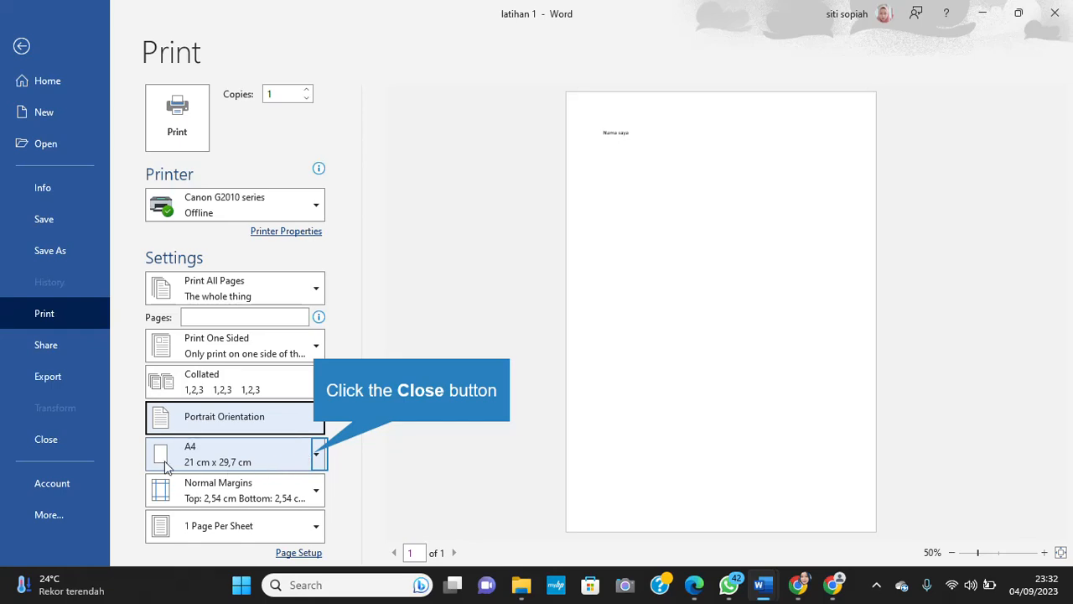
click(316, 456)
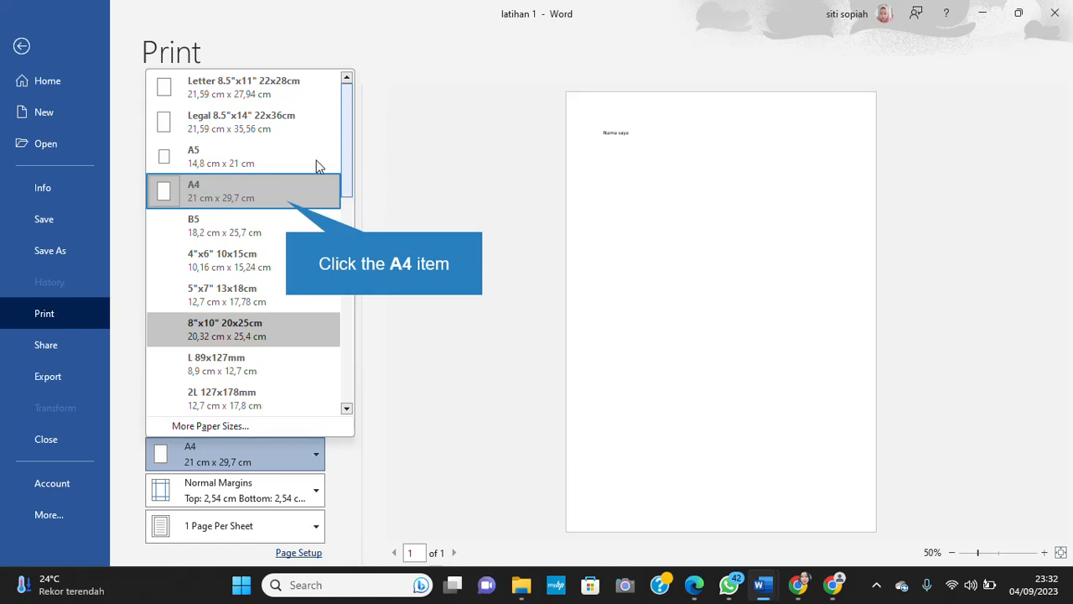
click(285, 201)
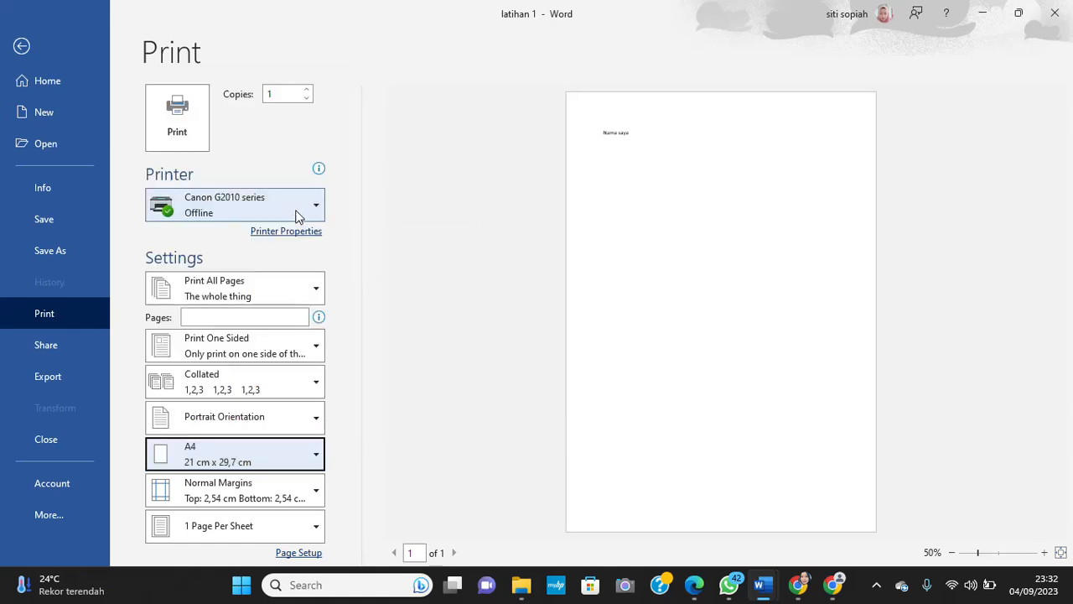
Examine the Page Setup margin settings and Apply to options, cancel without changes, and review the pages-per-sheet choices.
click(303, 497)
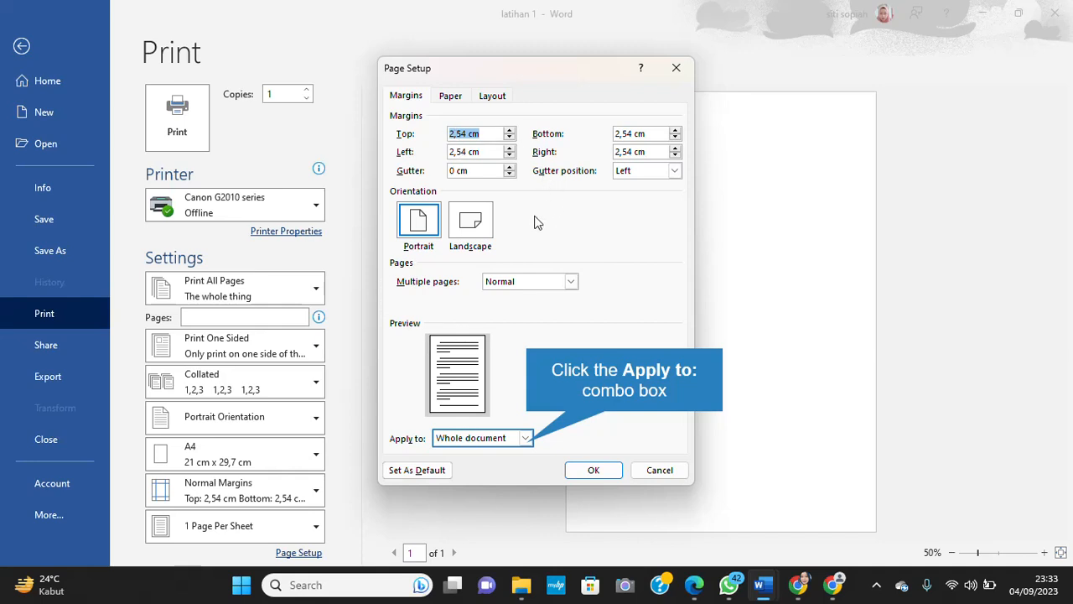
click(527, 439)
click(528, 451)
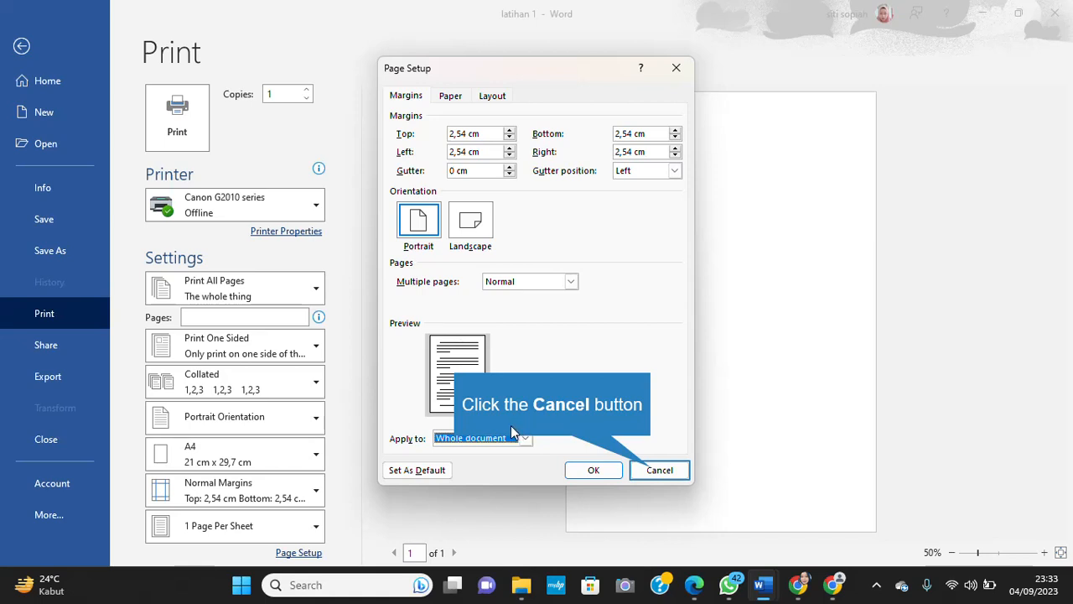
click(638, 475)
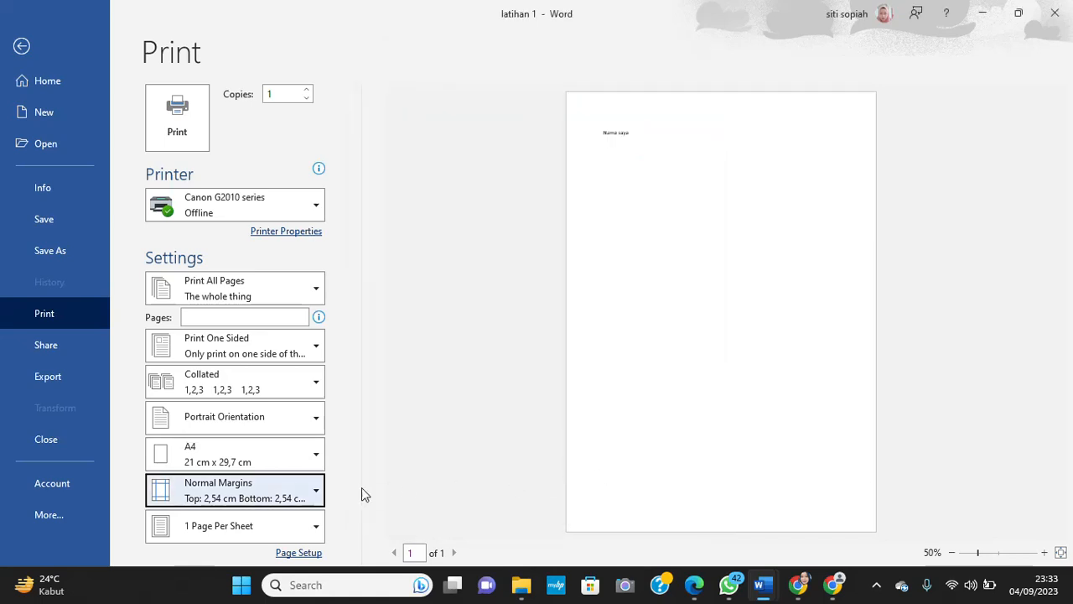
click(316, 527)
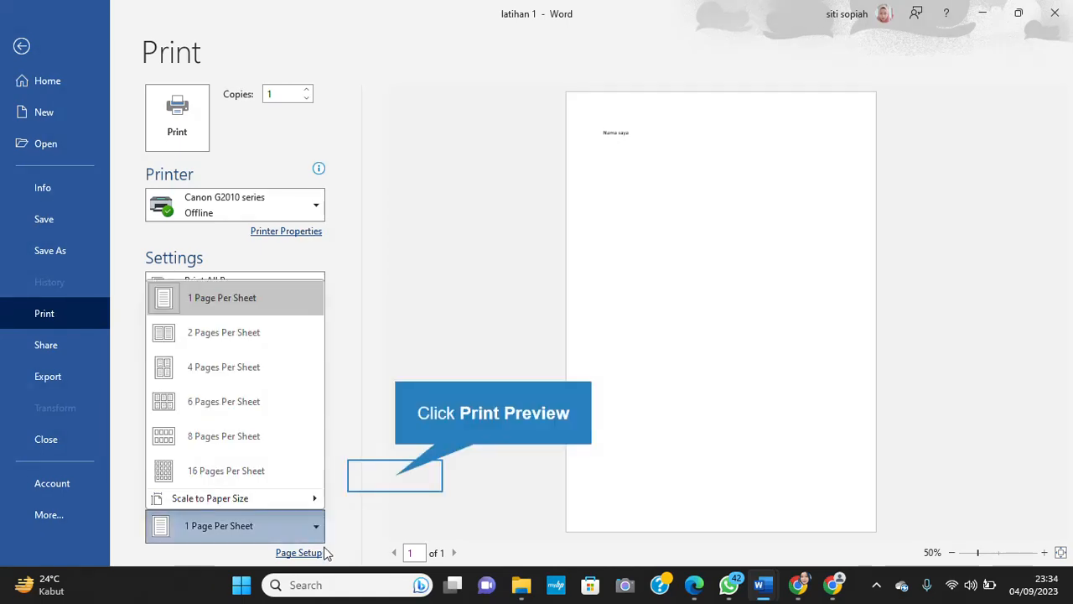
click(388, 482)
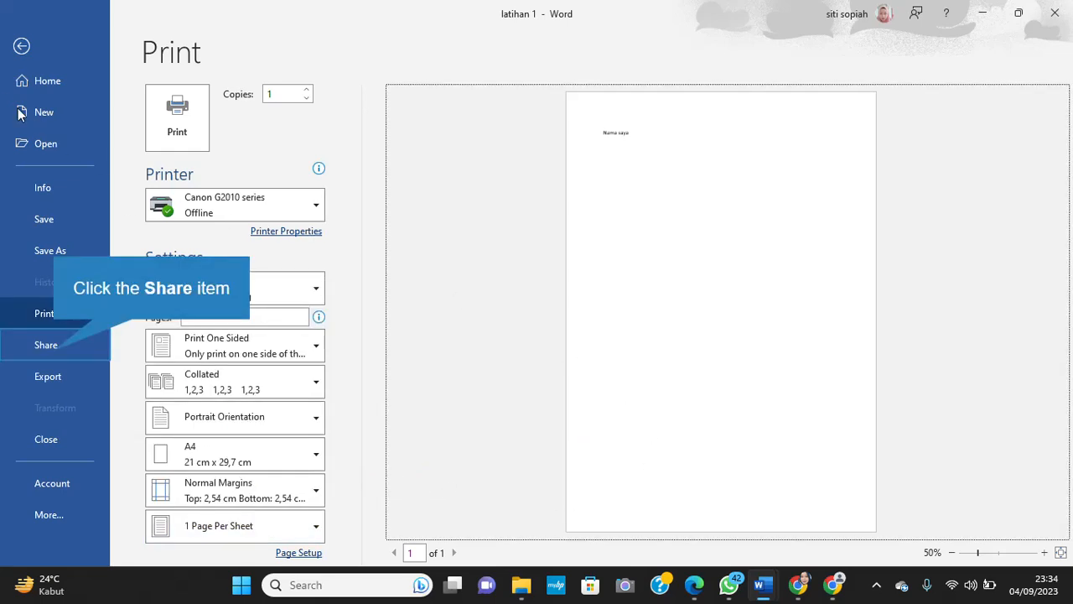
Review the document's sharing options and its export options, including the file types available under Change File Type.
click(55, 355)
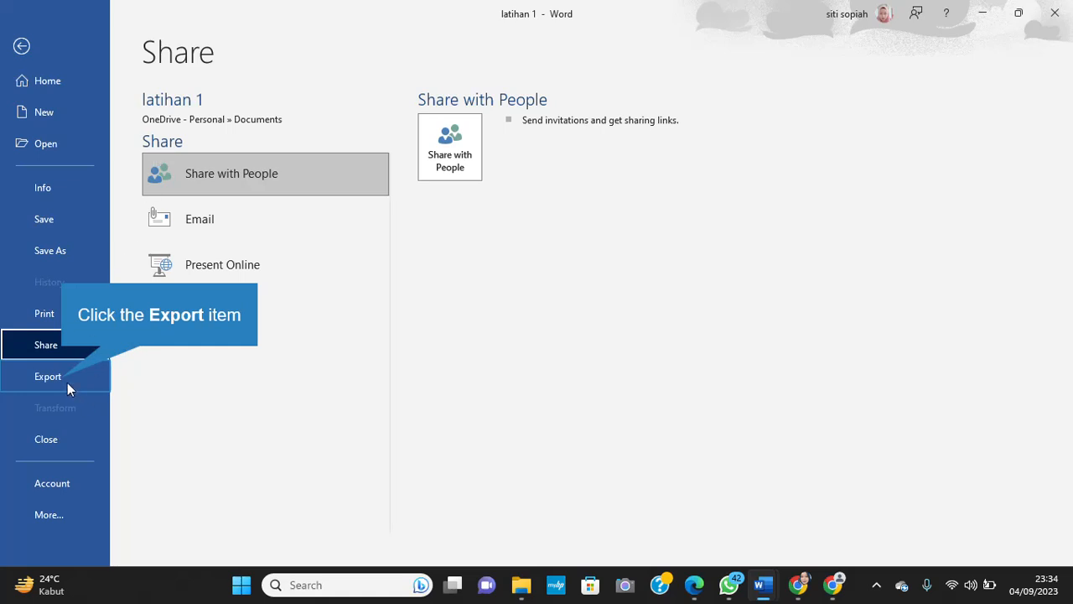
click(63, 383)
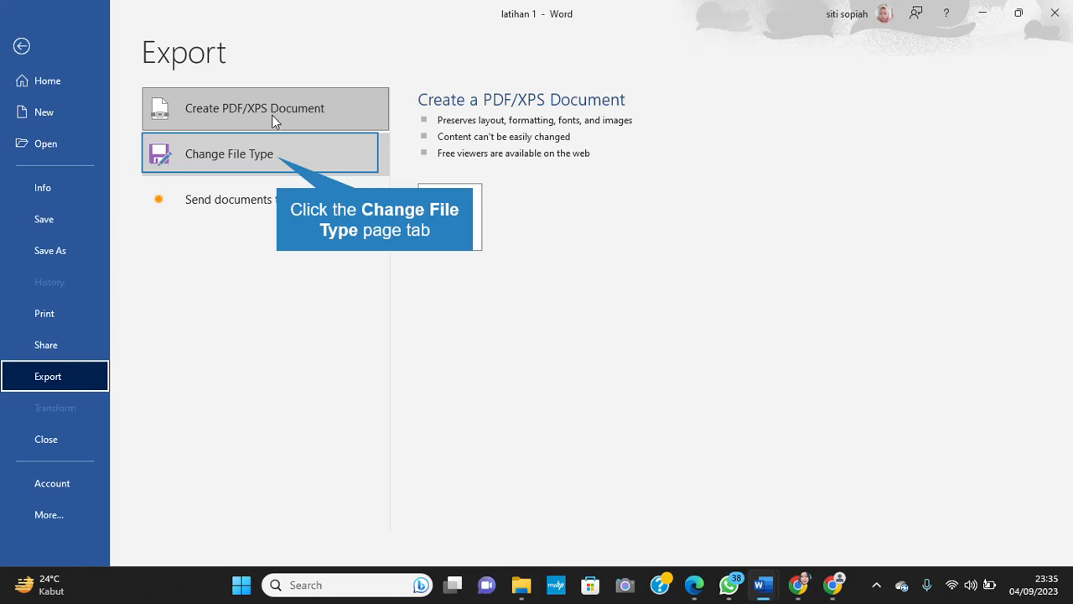
click(280, 160)
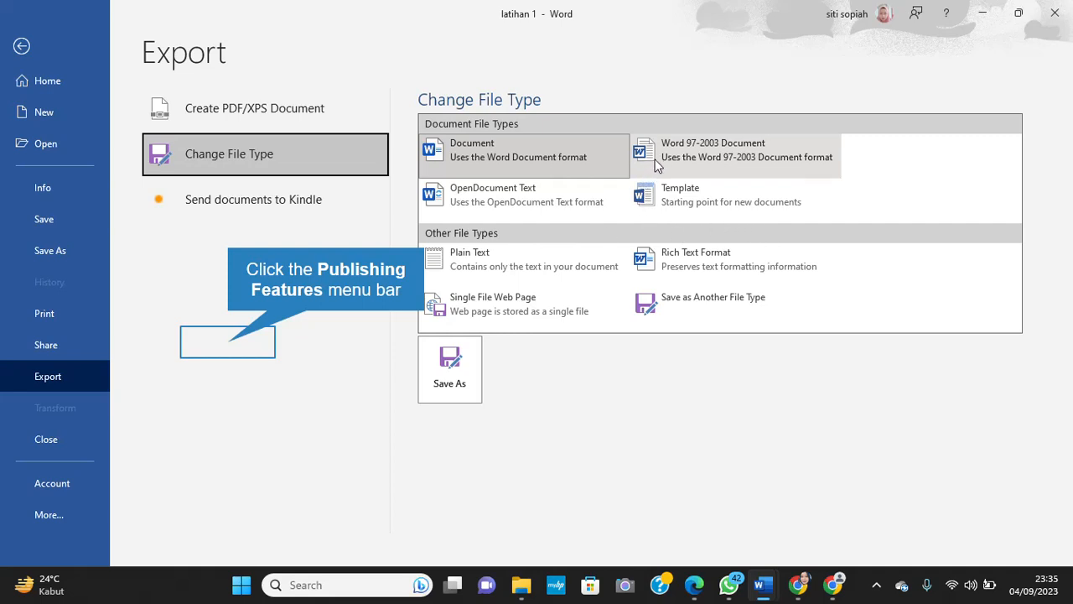
click(228, 342)
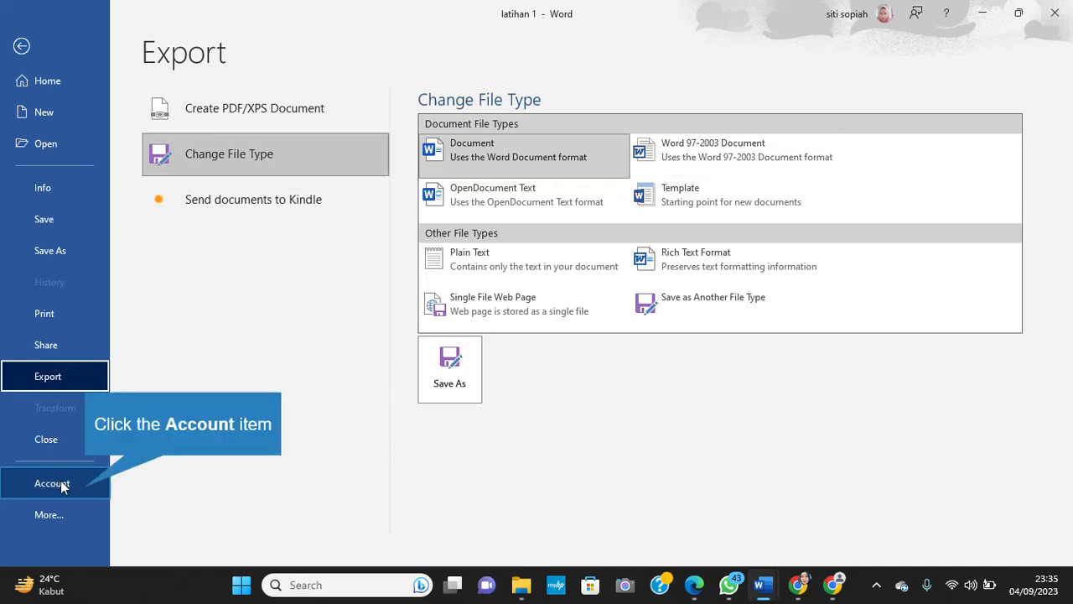
Examine the account information and the additional Feedback and Options entries, and return to the document.
click(94, 488)
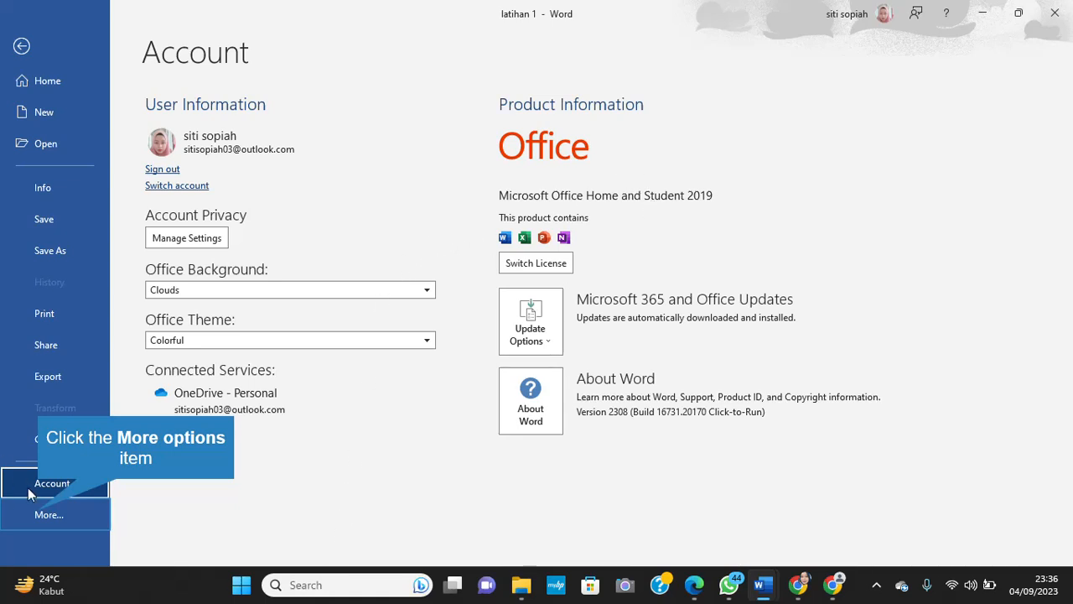
click(38, 514)
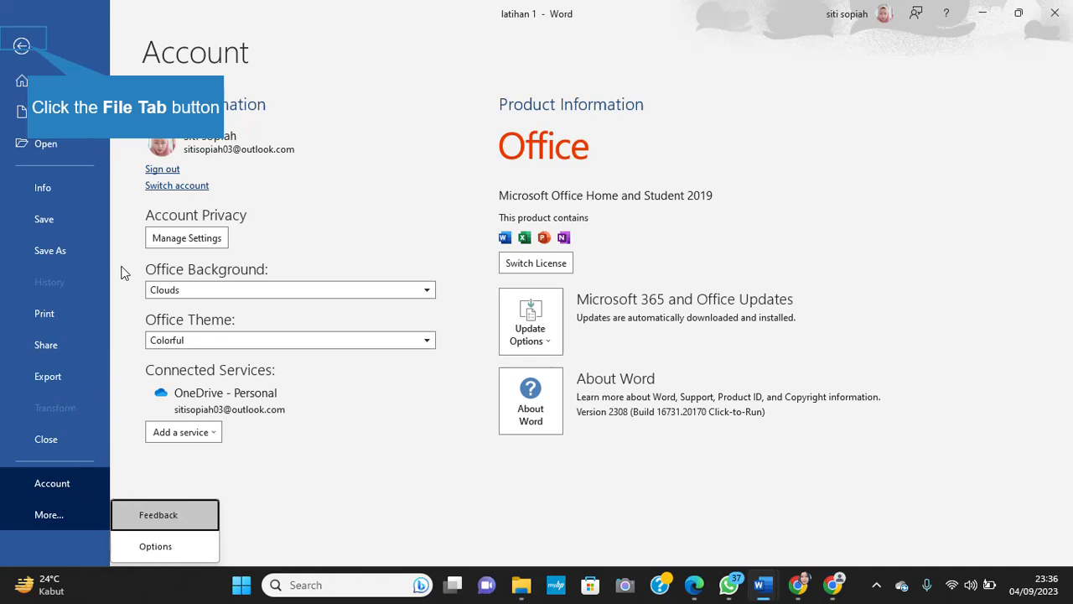
click(25, 48)
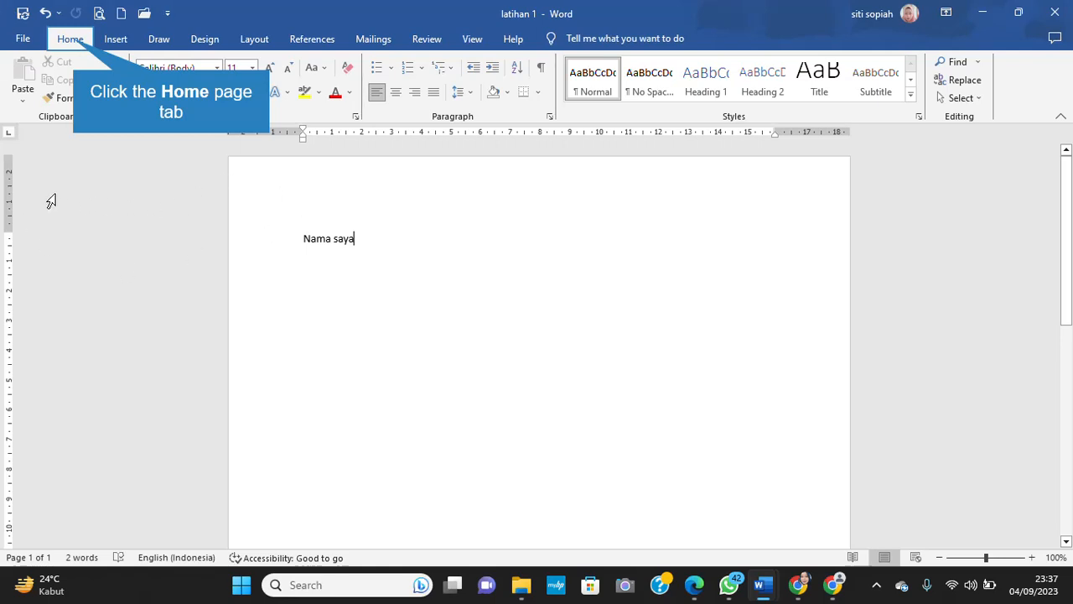
Examine the paste options in the Home commands and dismiss them without pasting.
click(73, 44)
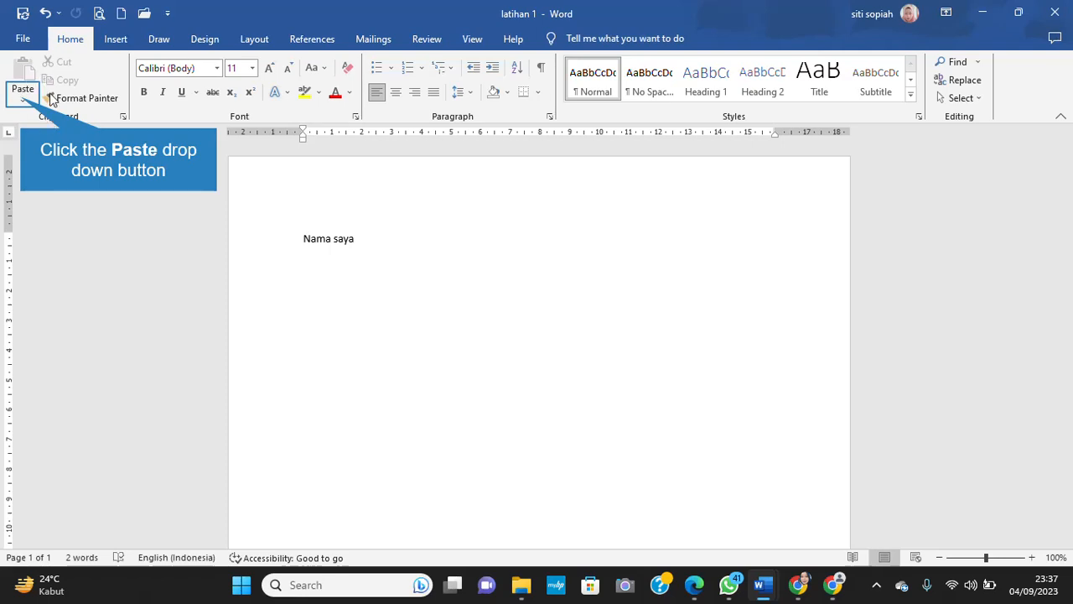
click(23, 100)
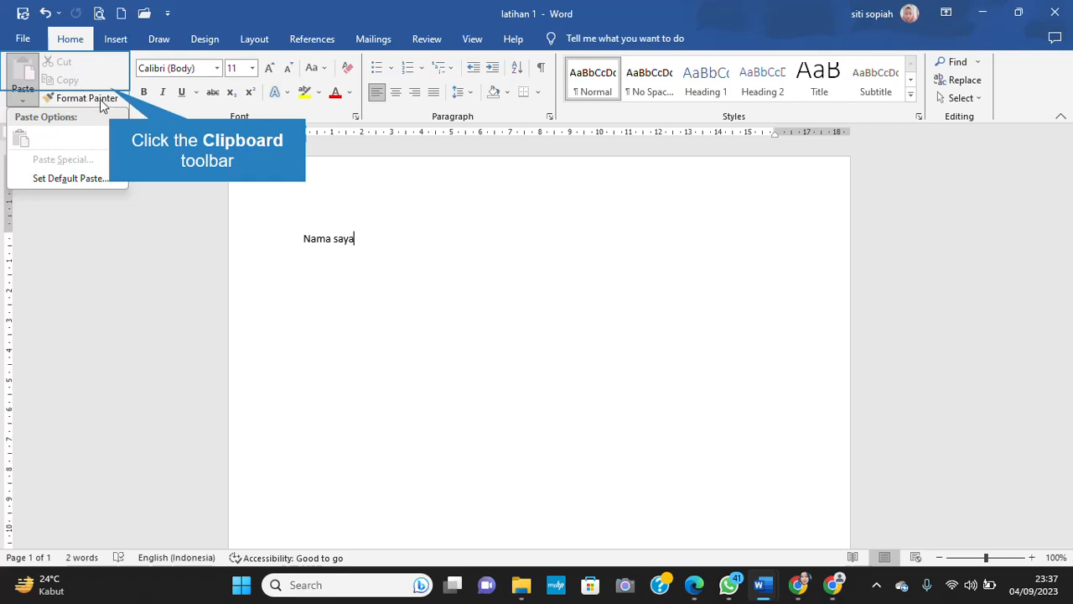
key(Escape)
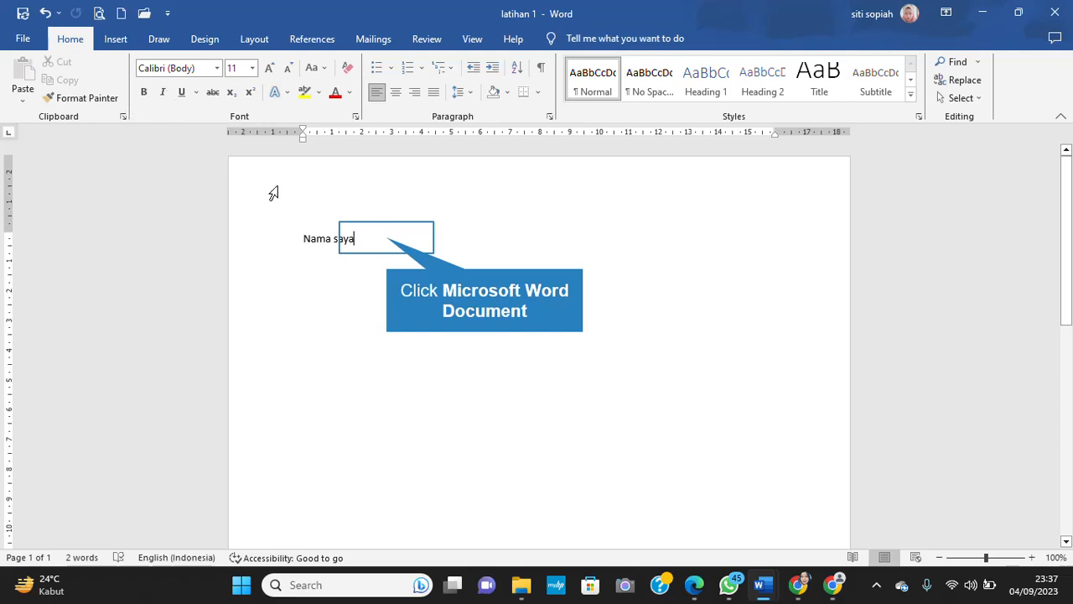
Set the text "Nama saya" in the Cooper Black font at size 36.
triple_click(308, 242)
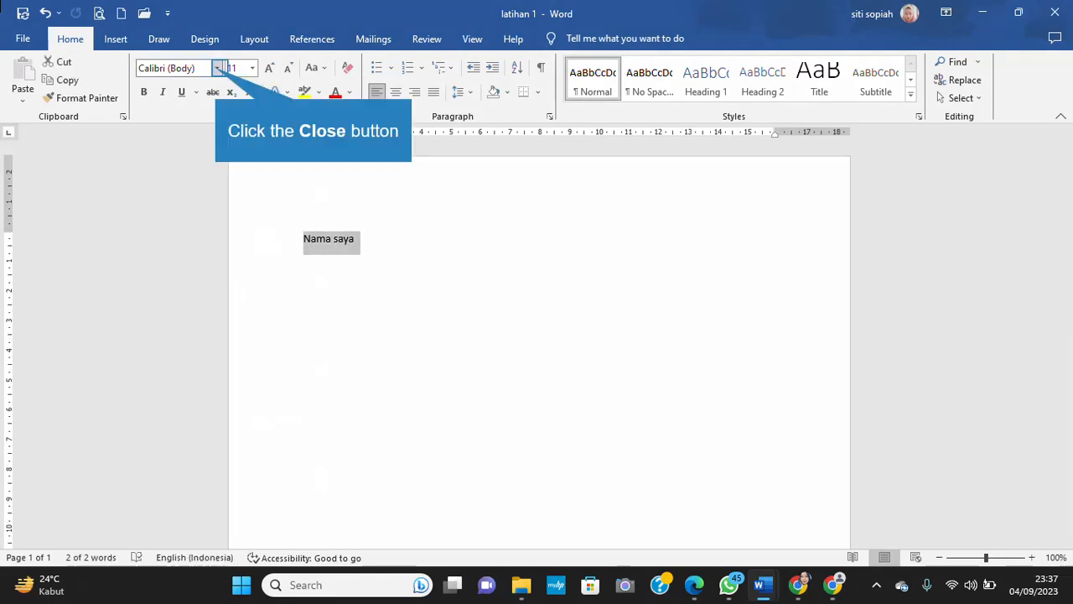
click(217, 68)
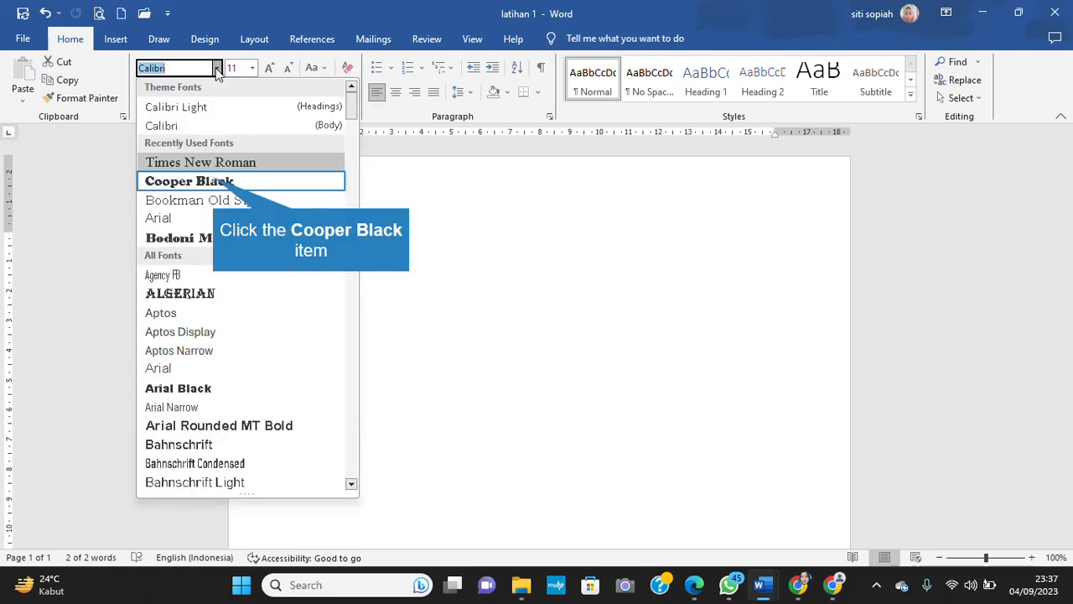
click(214, 179)
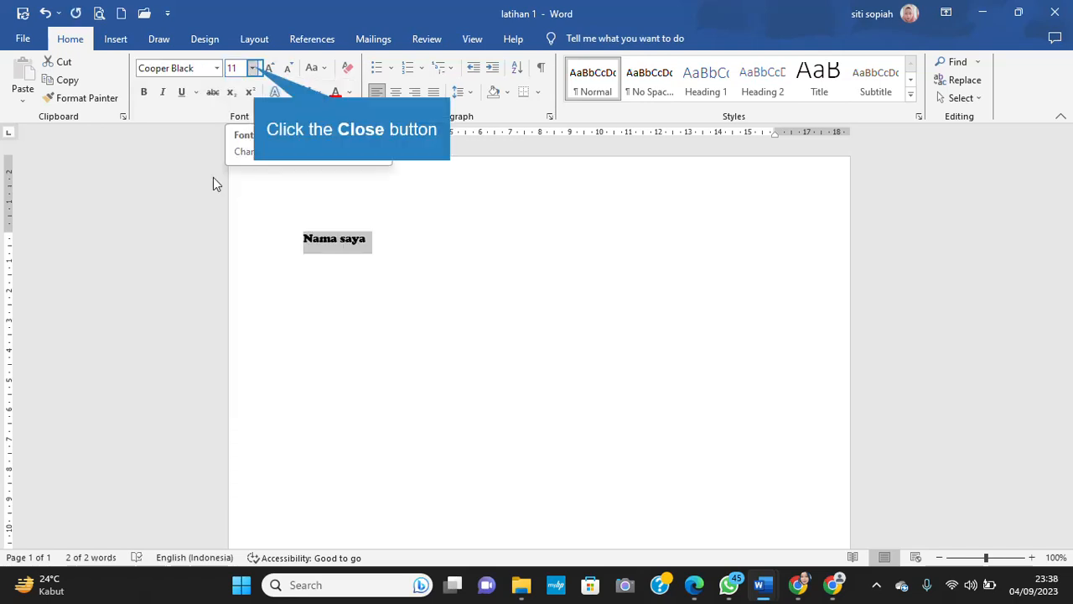
click(253, 67)
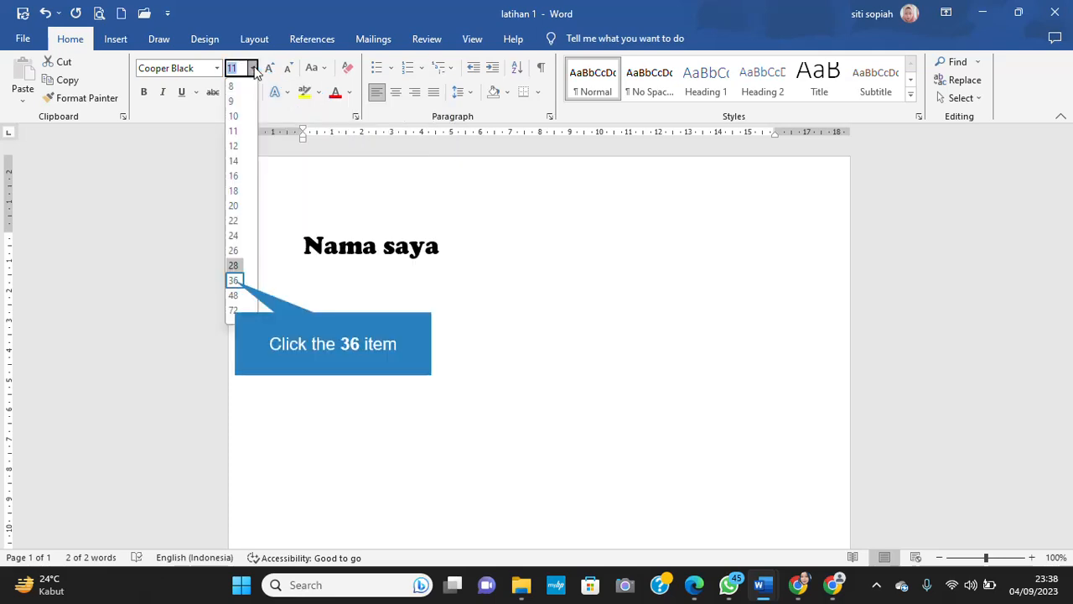
click(236, 280)
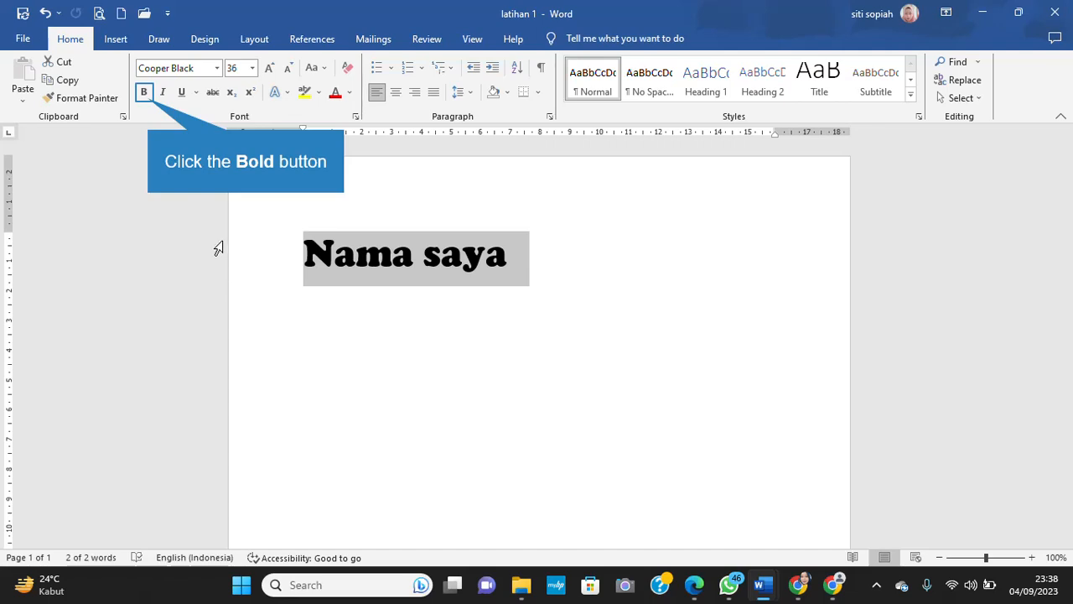
Make the selected text "Nama saya" bold, italic and underlined.
click(149, 101)
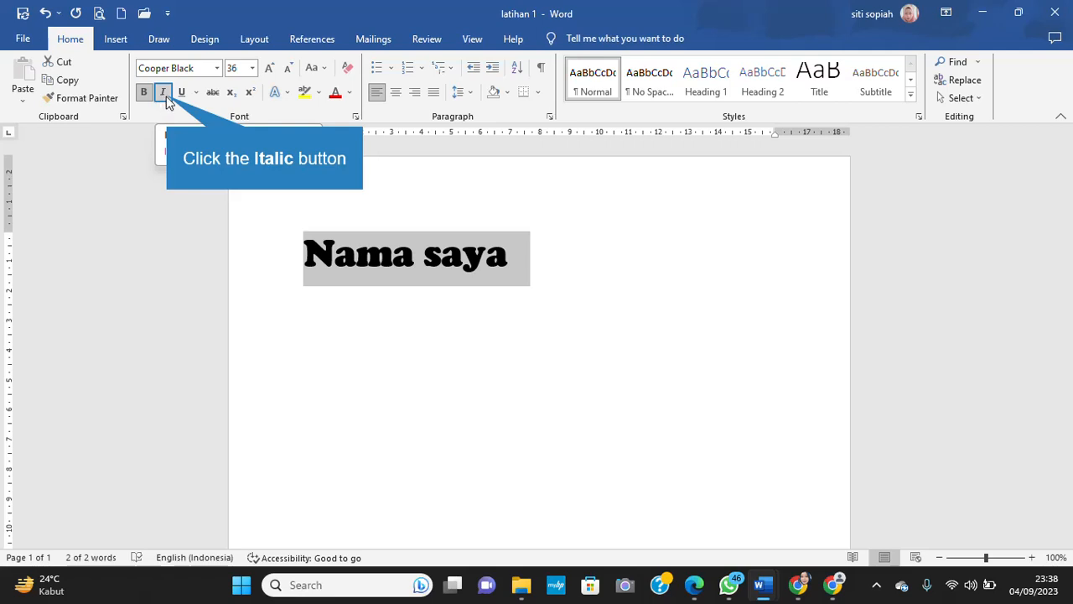
click(164, 94)
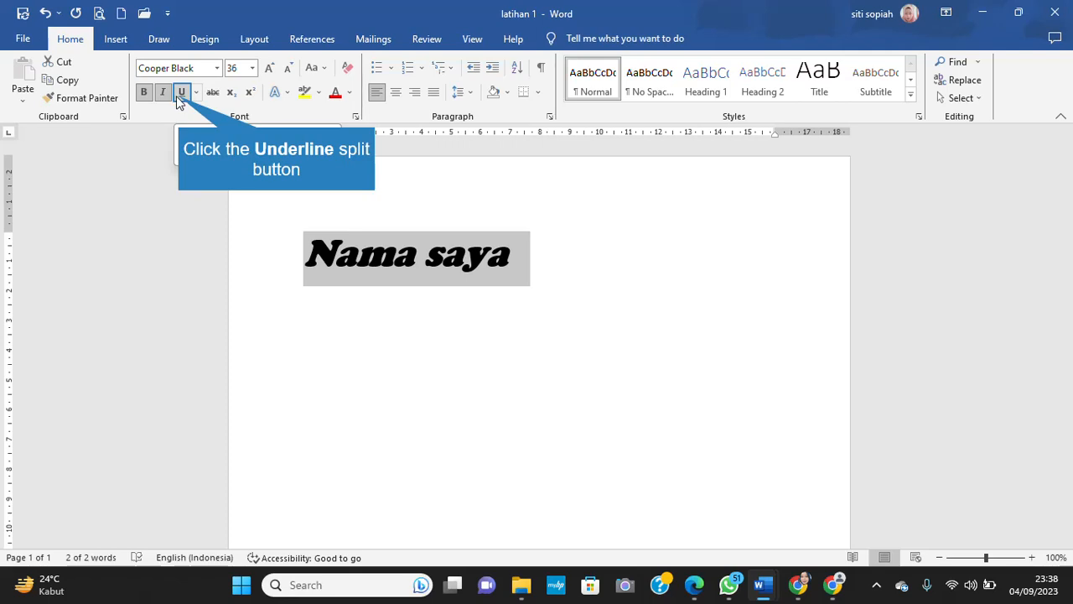
click(181, 93)
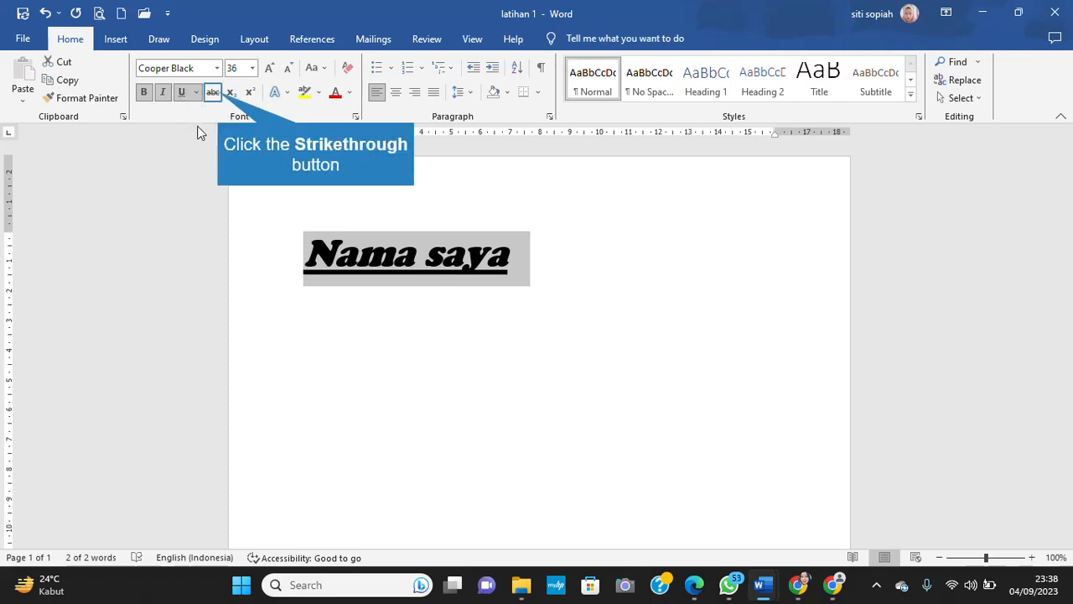
Try strikethrough and superscript on "Nama saya", remove both, and leave the text formatted as subscript.
click(214, 94)
click(217, 94)
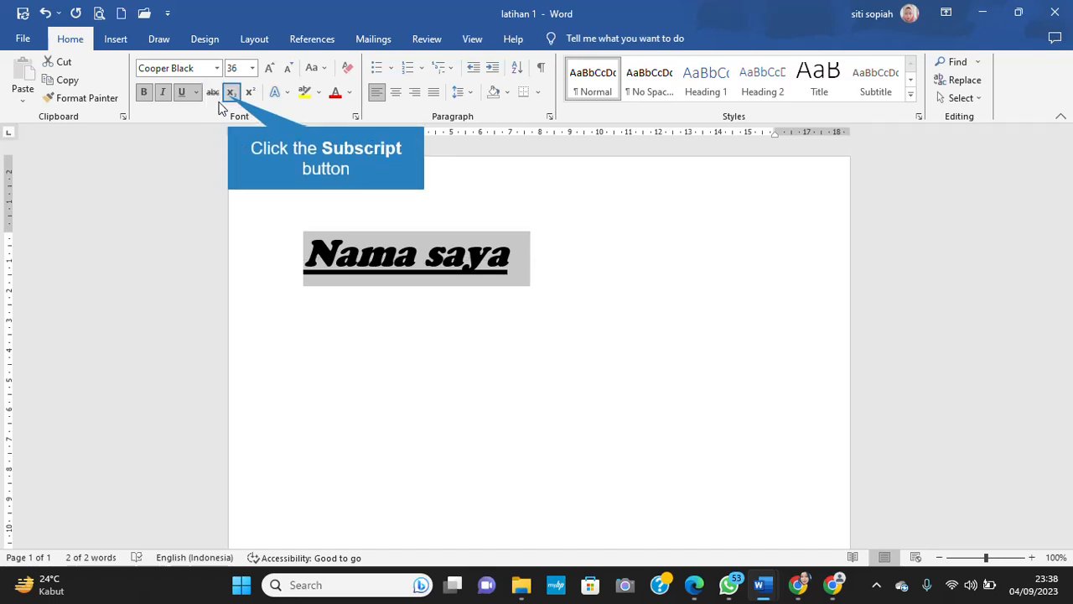
click(229, 94)
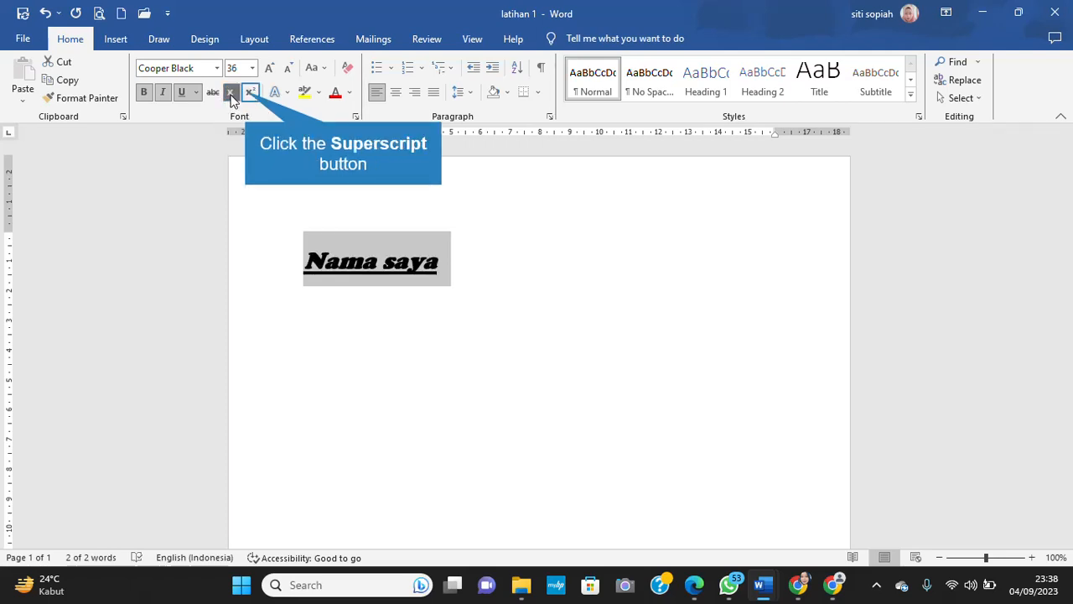
click(248, 93)
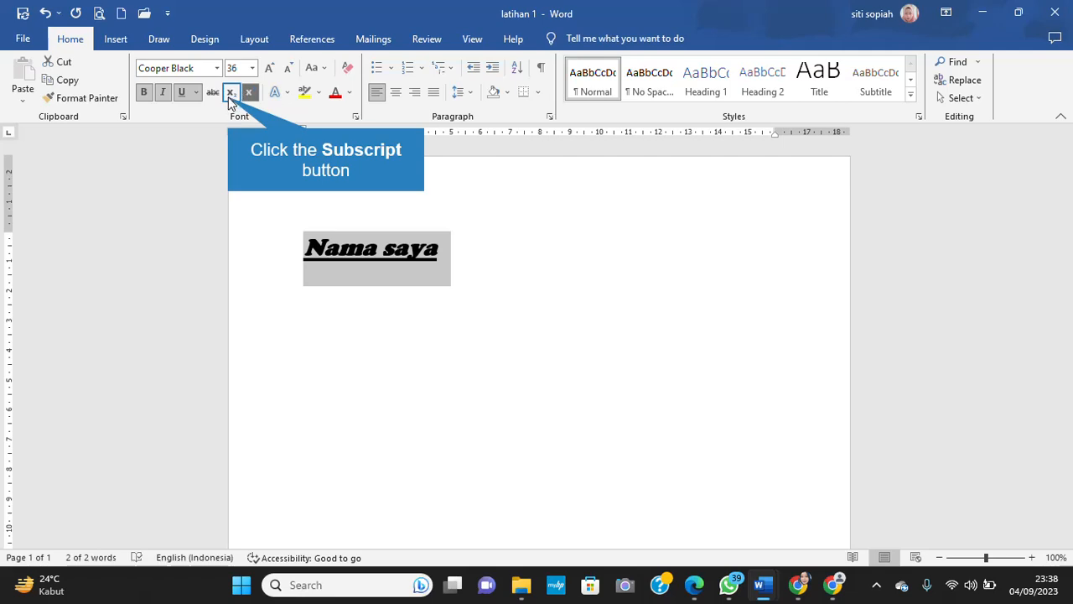
click(231, 97)
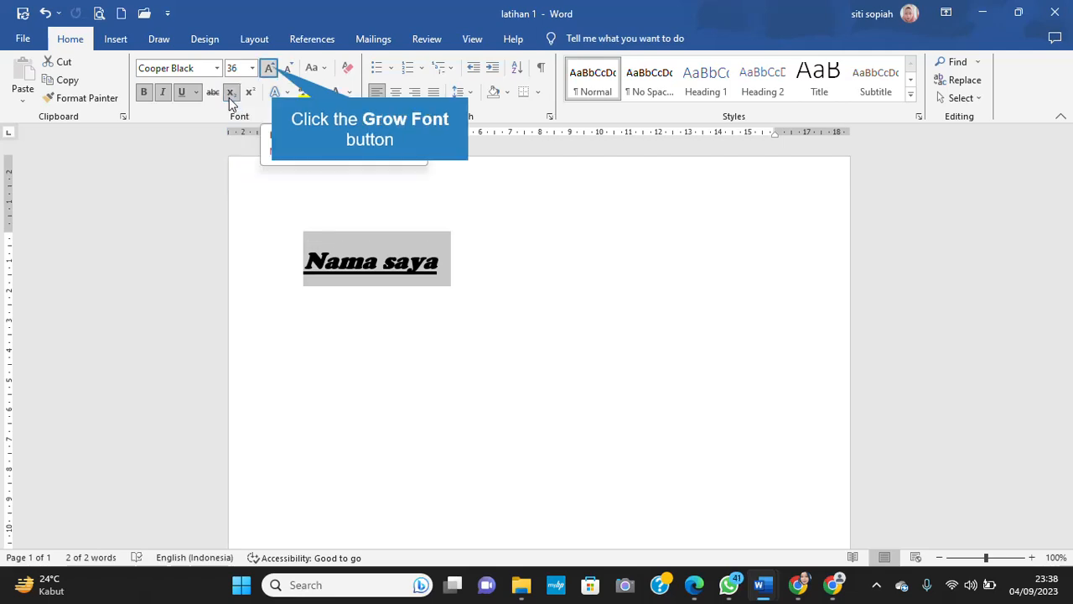
Enlarge "Nama saya" stepwise to font size 72 and shrink it back to 36.
click(271, 67)
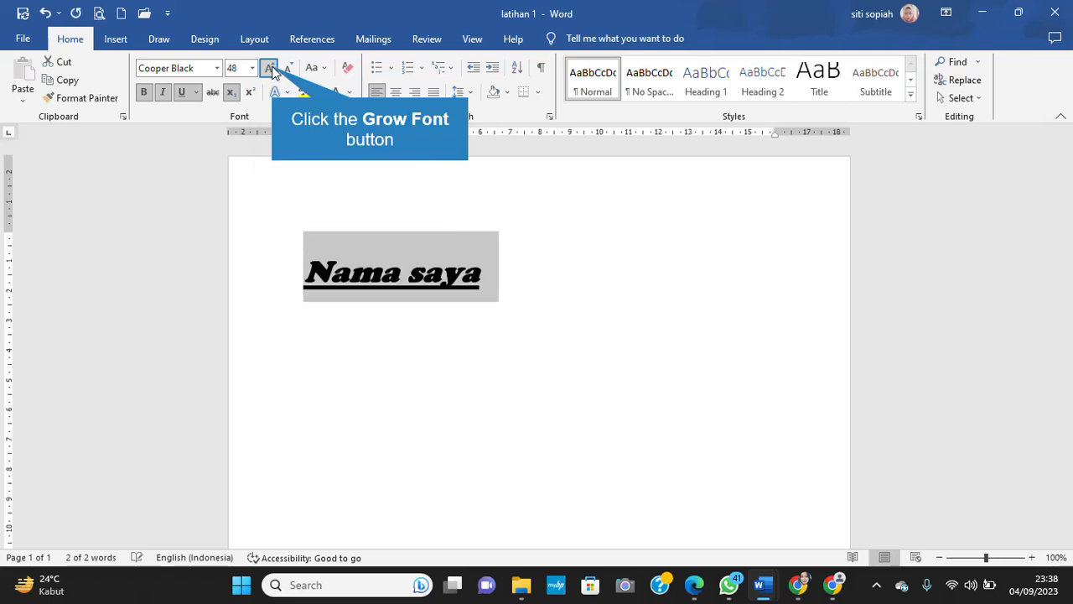
click(270, 68)
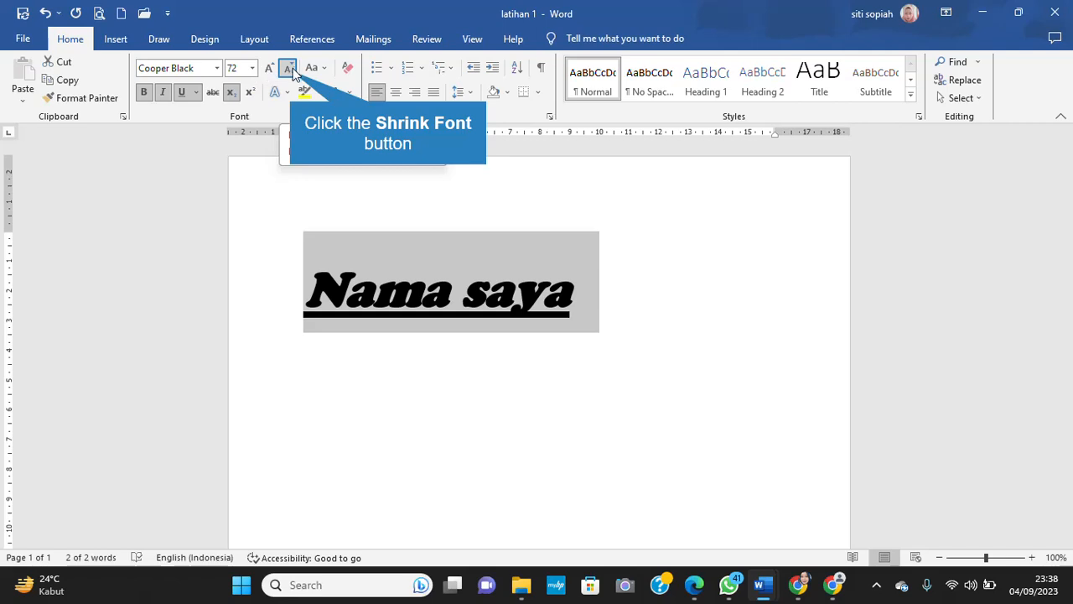
click(289, 71)
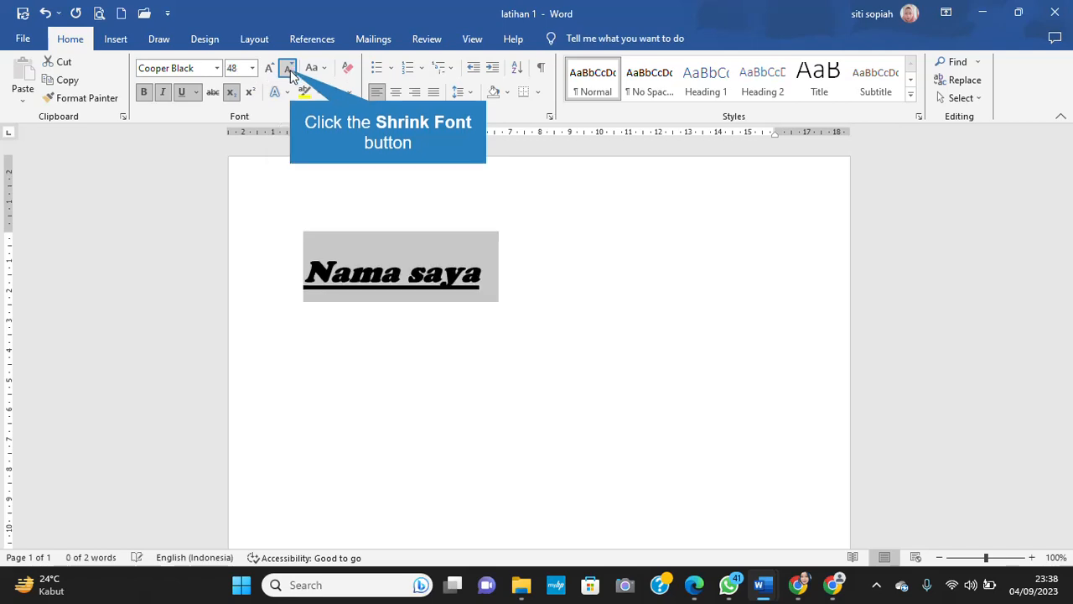
click(289, 70)
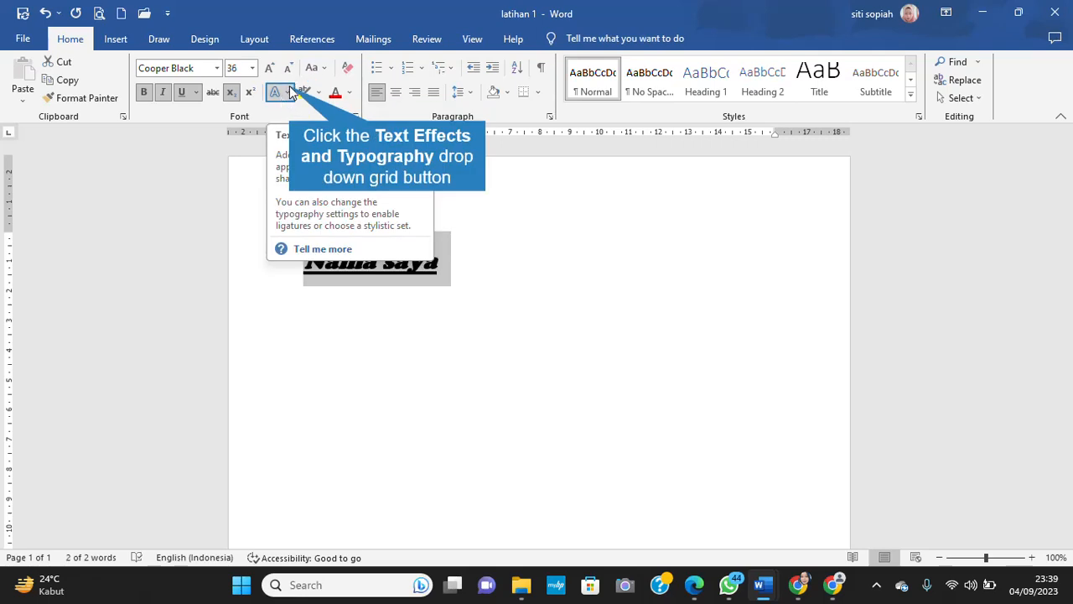
Browse the text effects without applying one, and highlight "Nama saya" in red.
click(290, 92)
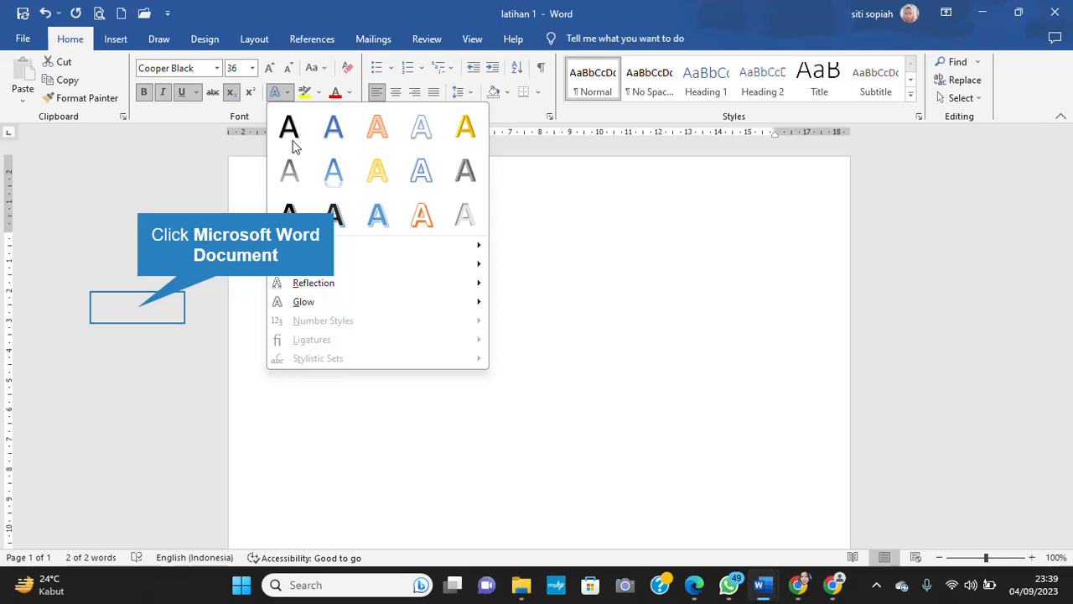
click(141, 313)
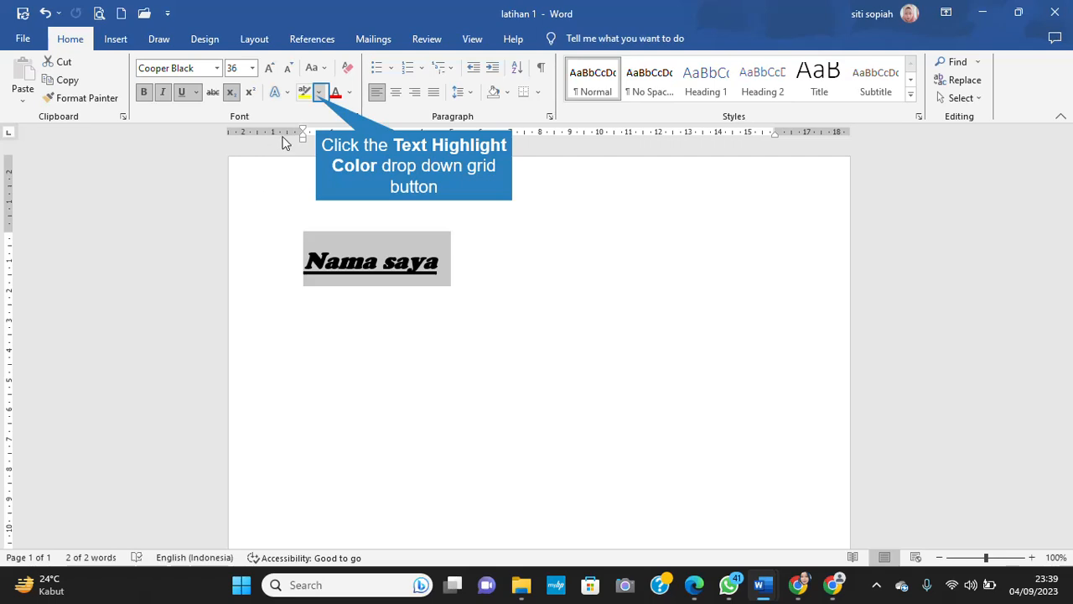
click(318, 93)
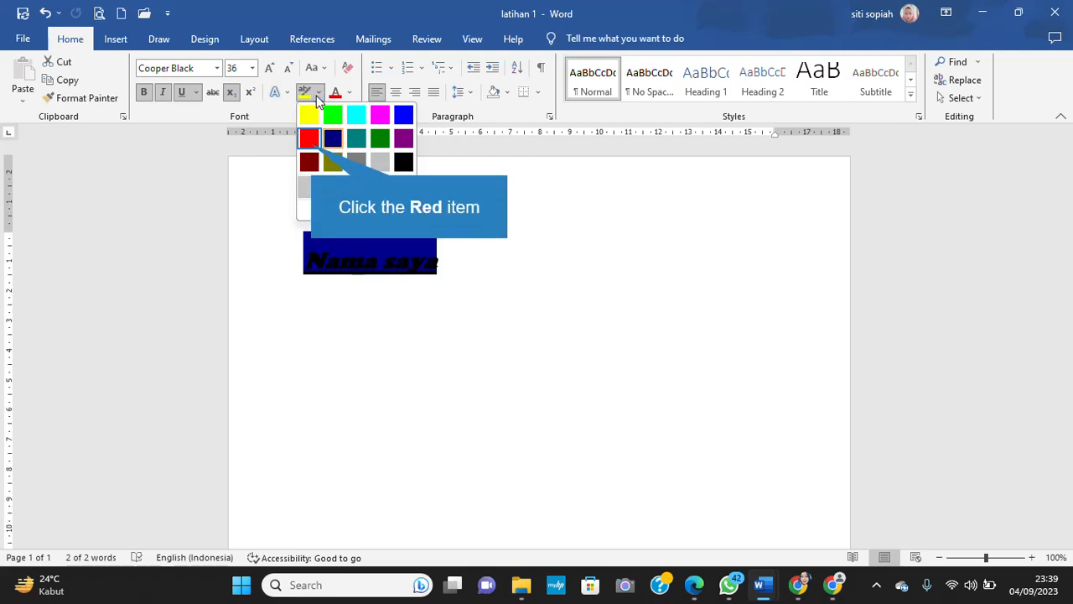
click(310, 144)
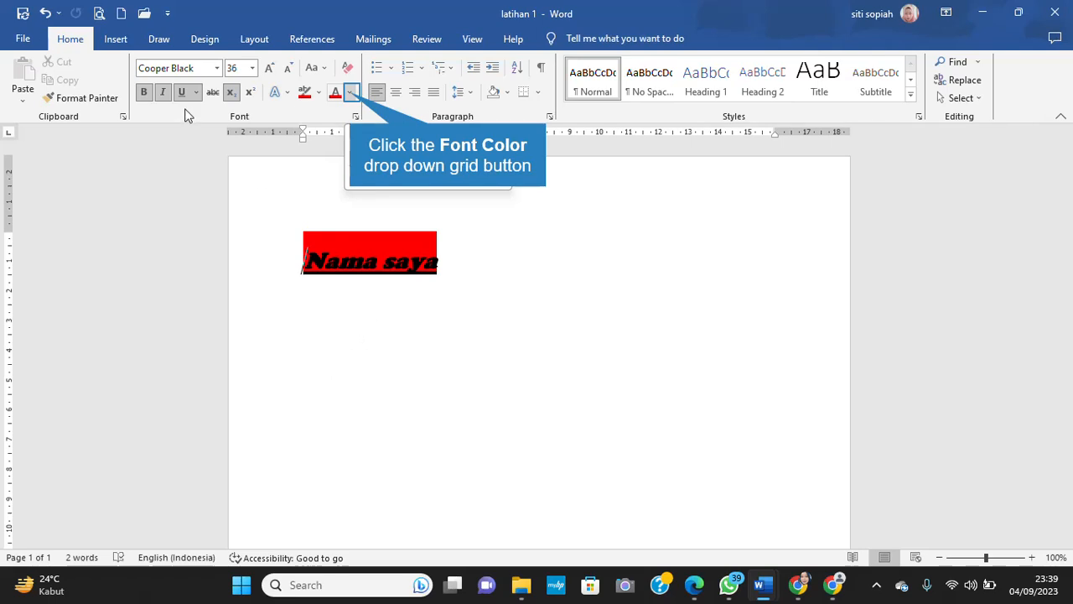
Apply the White, Background 1 font color to the text "Nama saya".
click(350, 92)
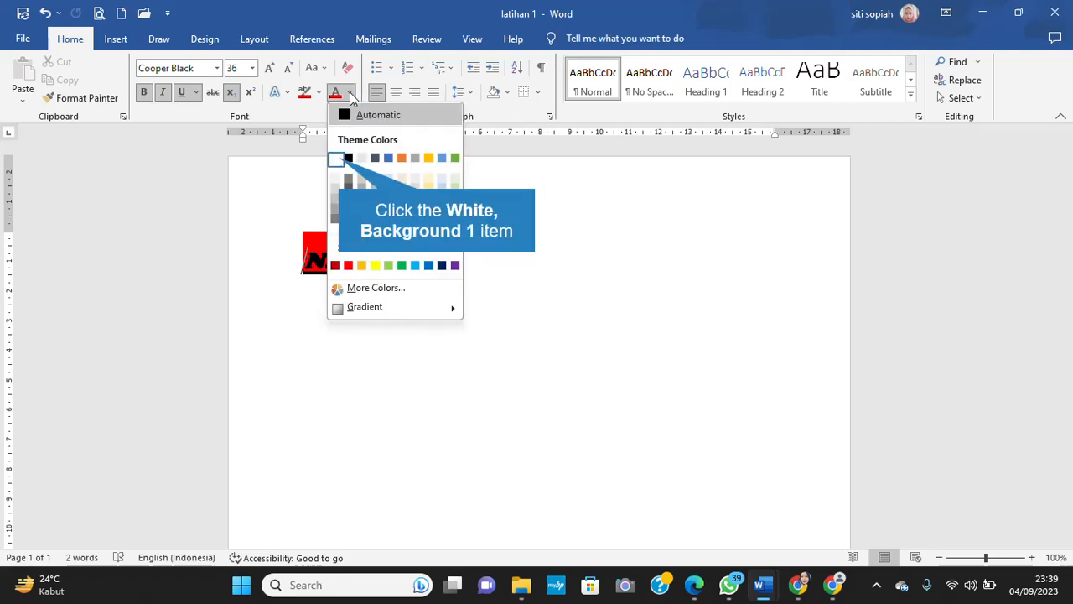
click(338, 159)
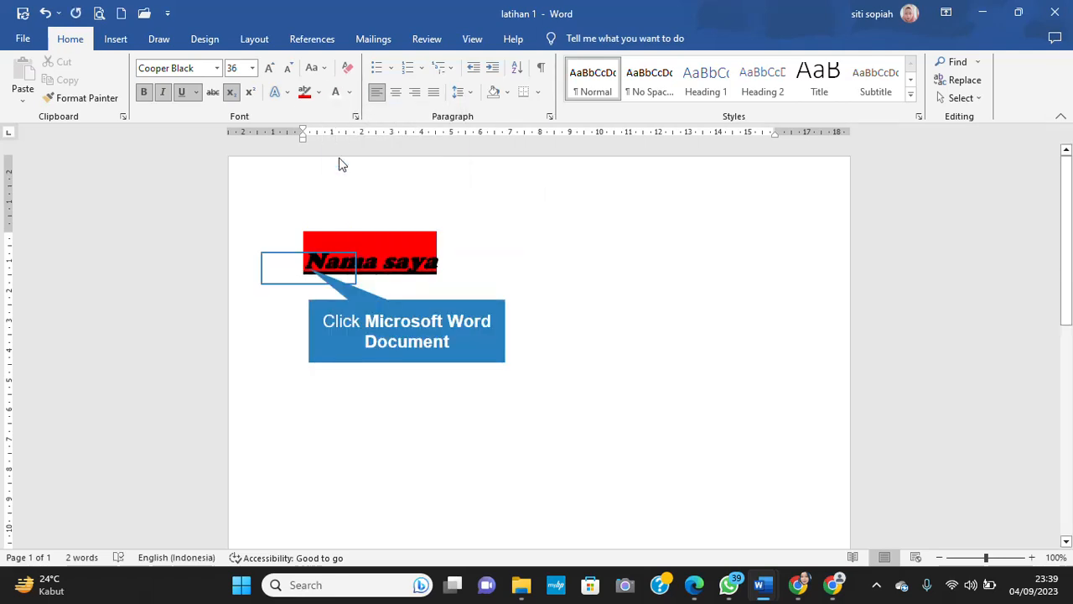
click(408, 272)
click(351, 92)
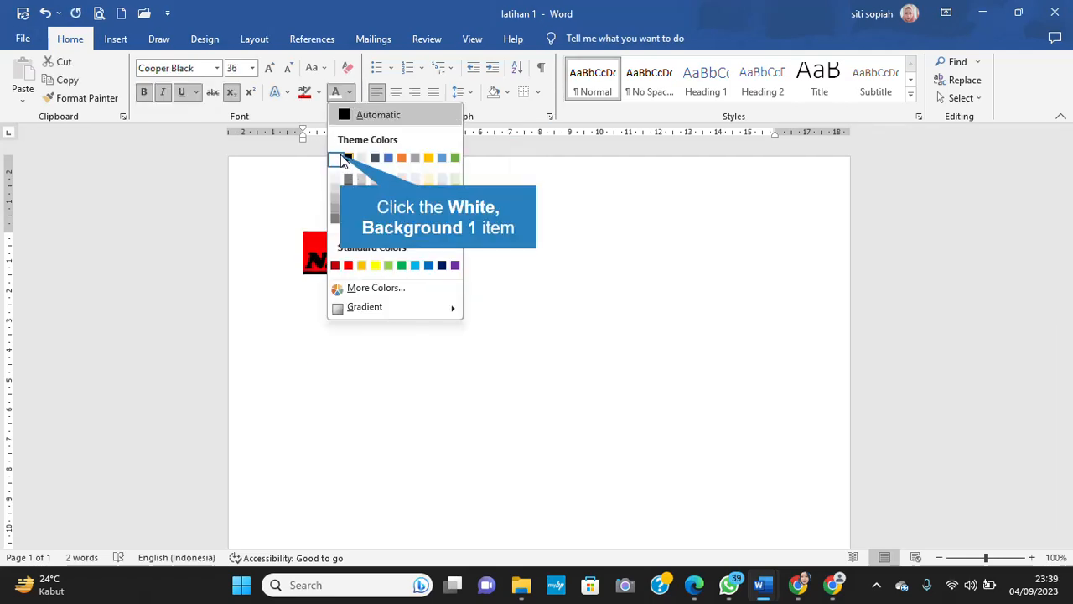
click(341, 158)
click(477, 199)
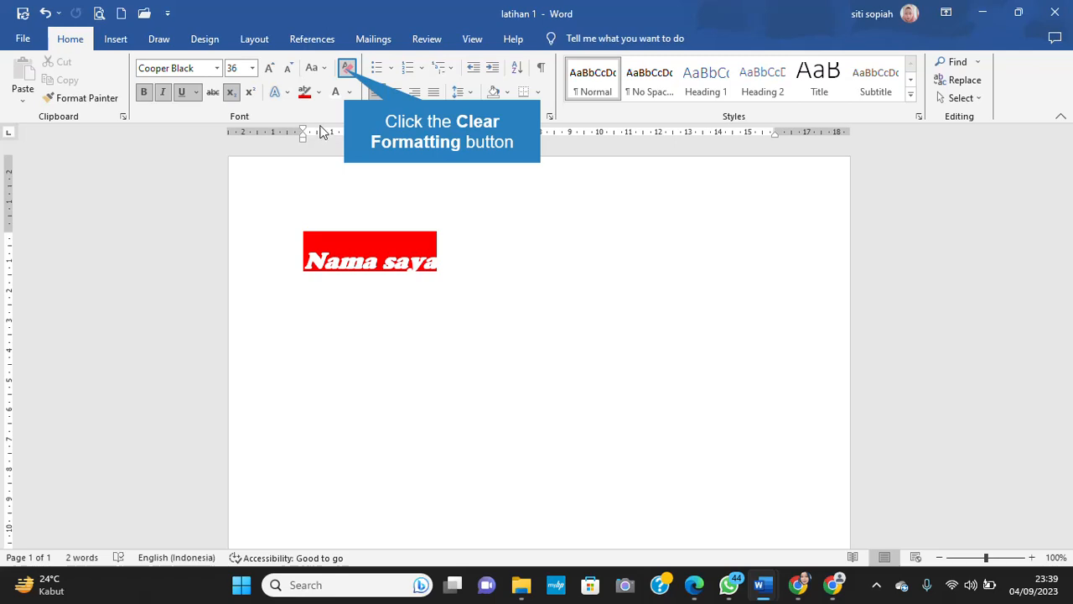
Select the whole text "Nama saya" and clear all its formatting.
click(347, 68)
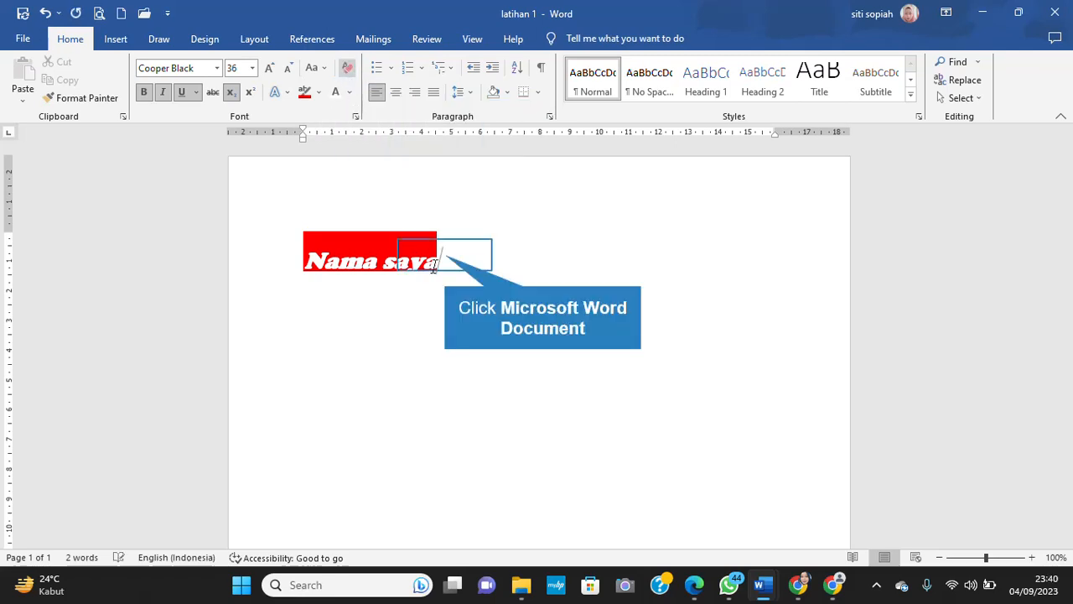
click(362, 264)
click(347, 70)
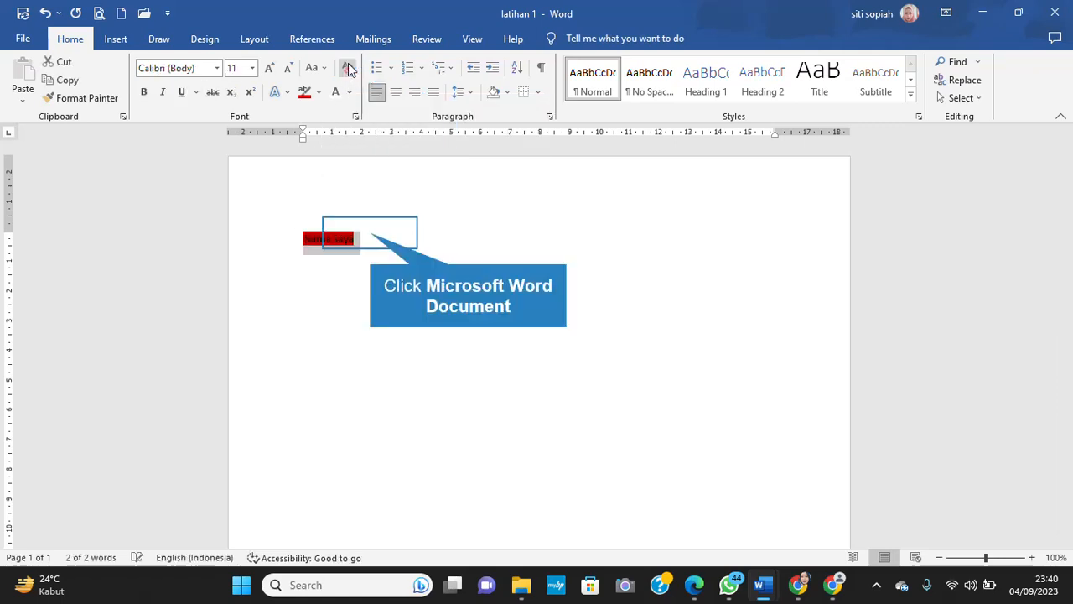
click(373, 233)
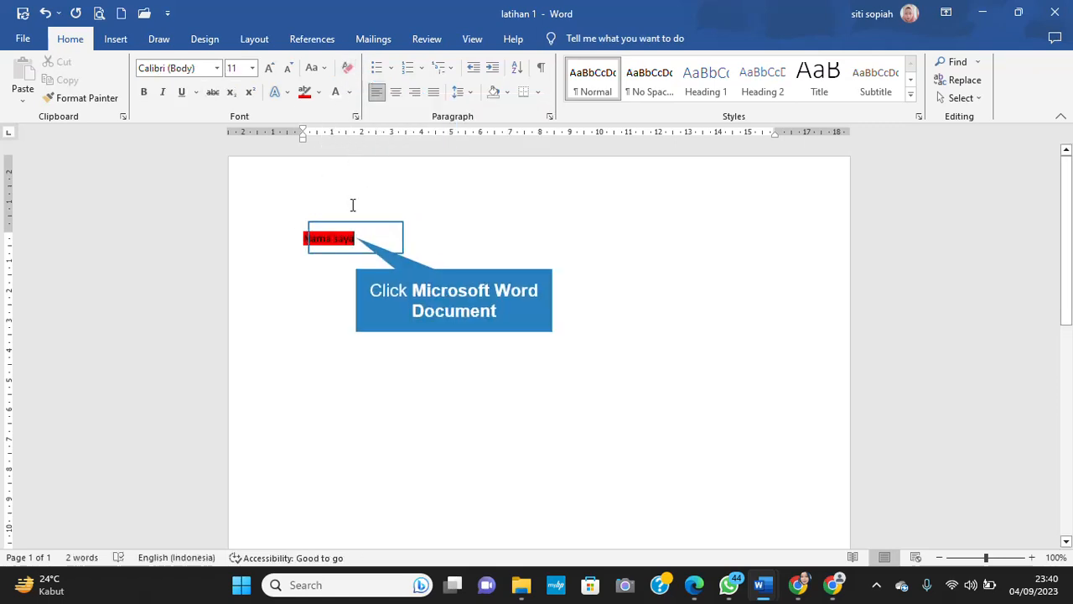
Remove the red highlight from all of "Nama saya", including its first letter.
drag(339, 240, 308, 243)
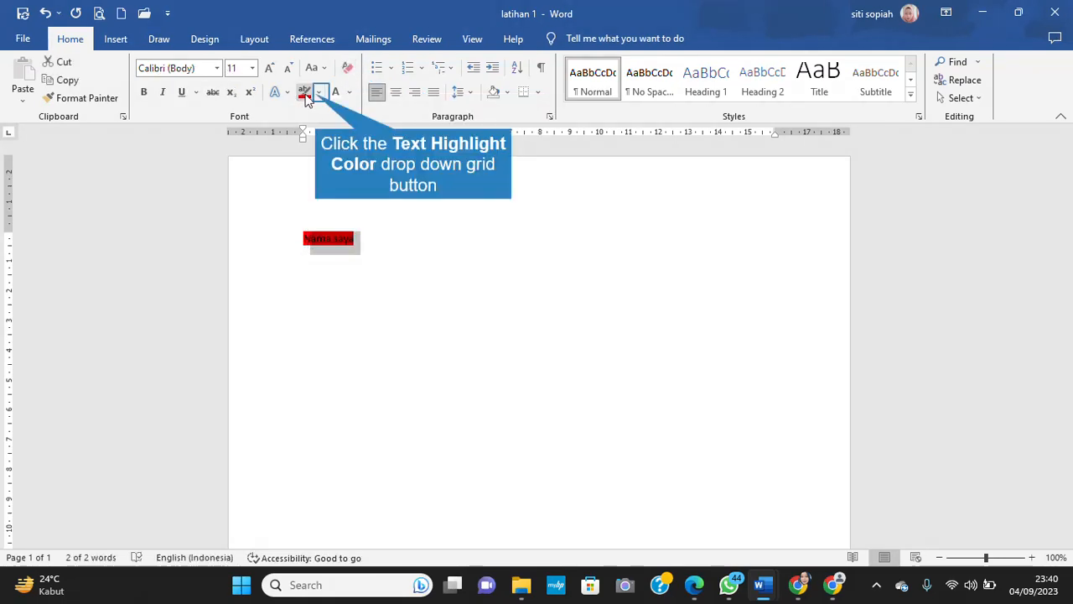
click(319, 92)
click(344, 188)
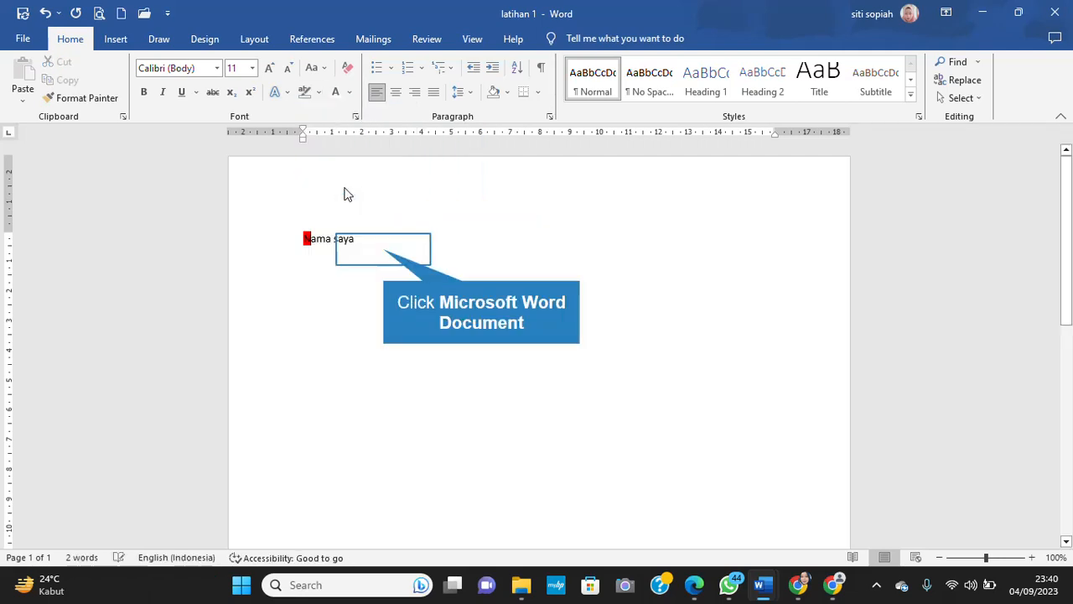
click(384, 249)
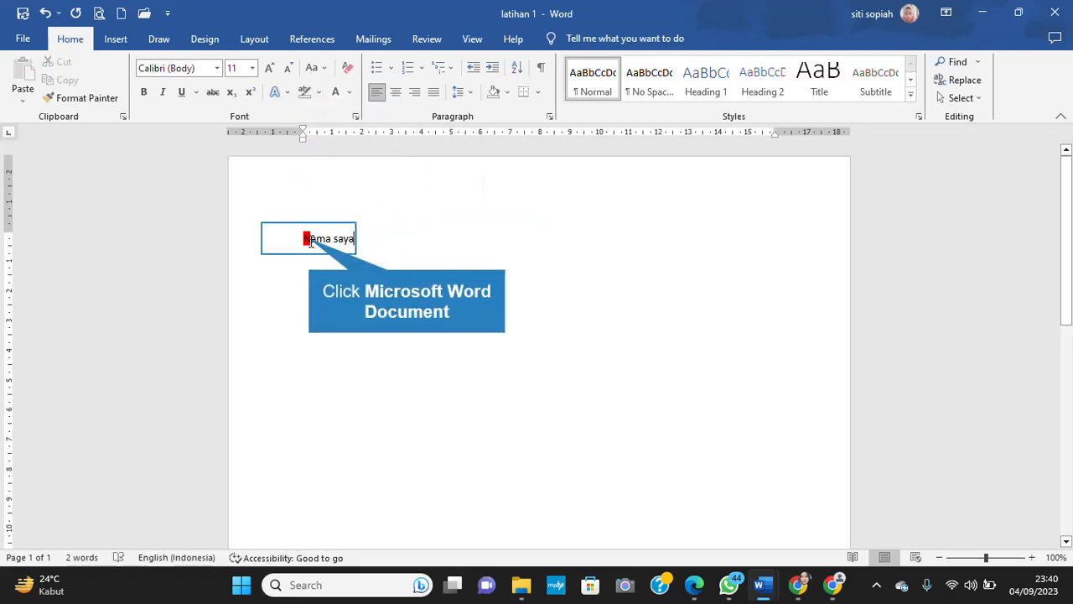
drag(310, 239, 306, 239)
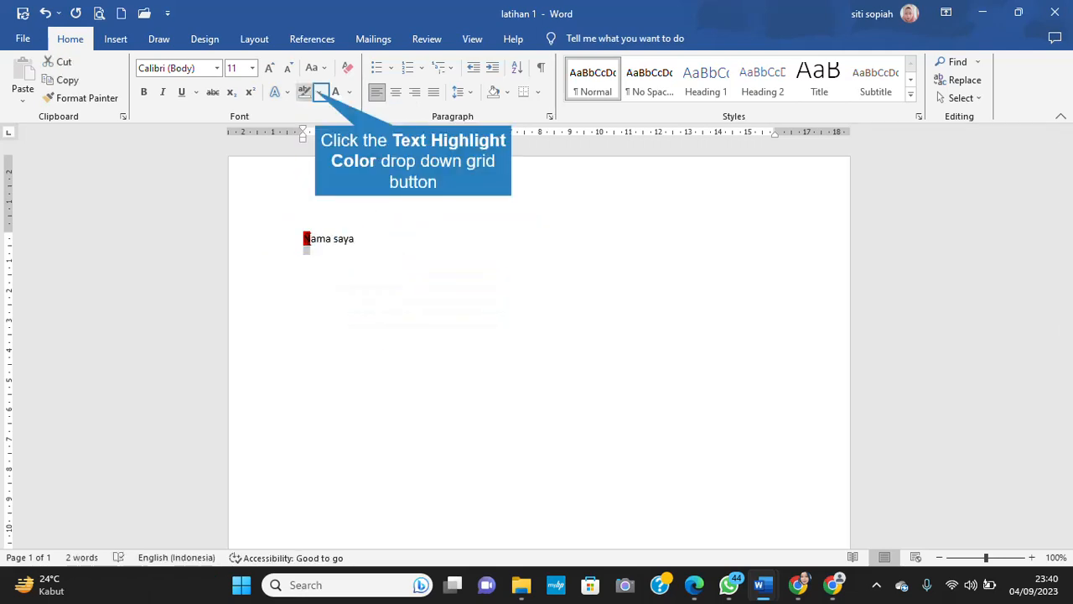
click(318, 93)
click(330, 188)
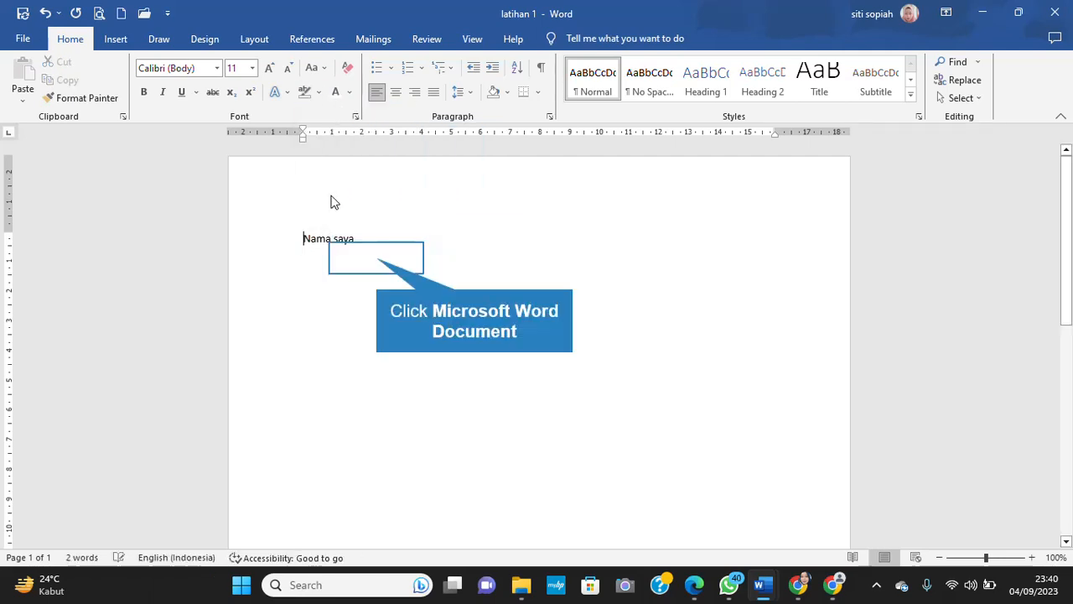
click(381, 243)
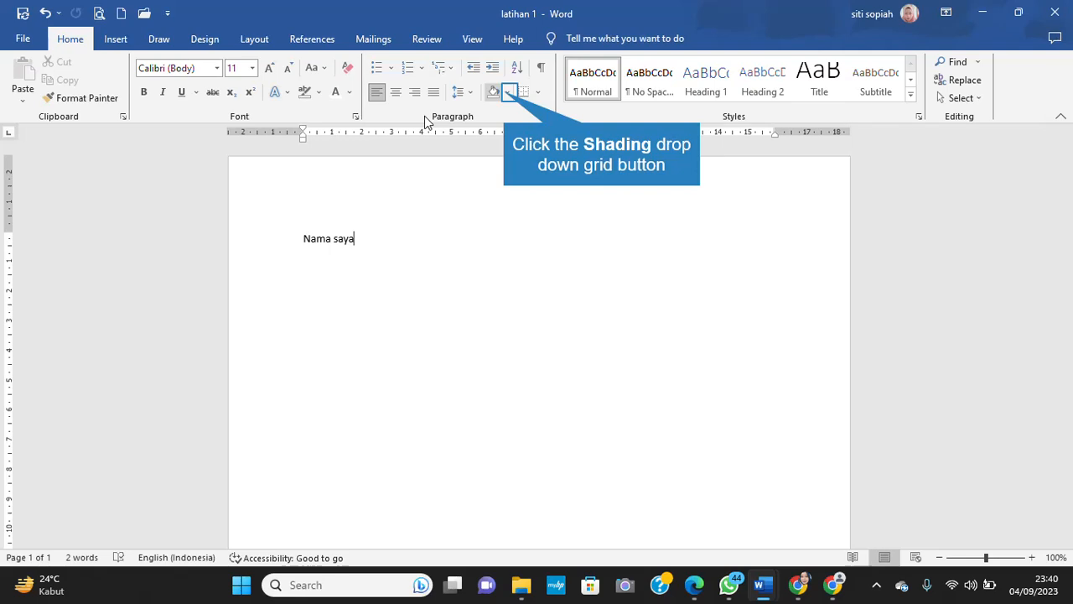
Look through the paragraph shading colors and the border options without applying any.
click(506, 96)
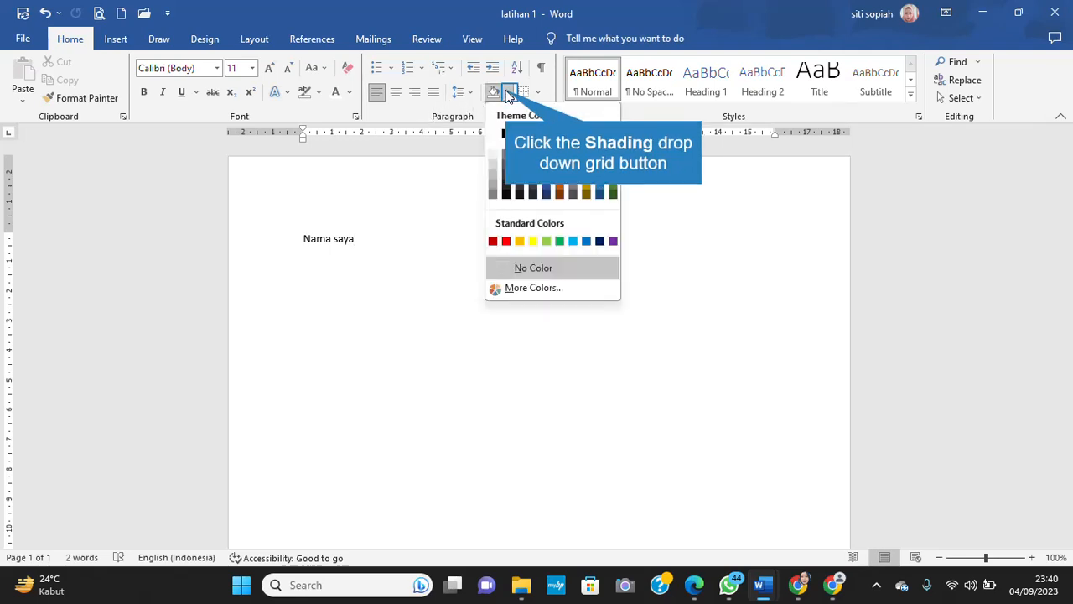
click(538, 94)
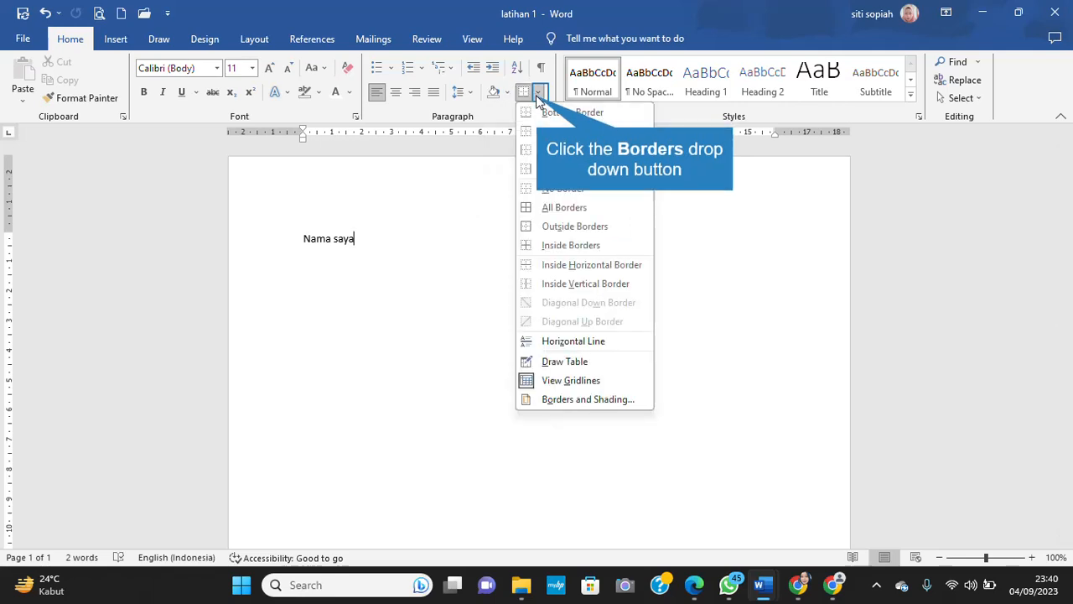
click(537, 95)
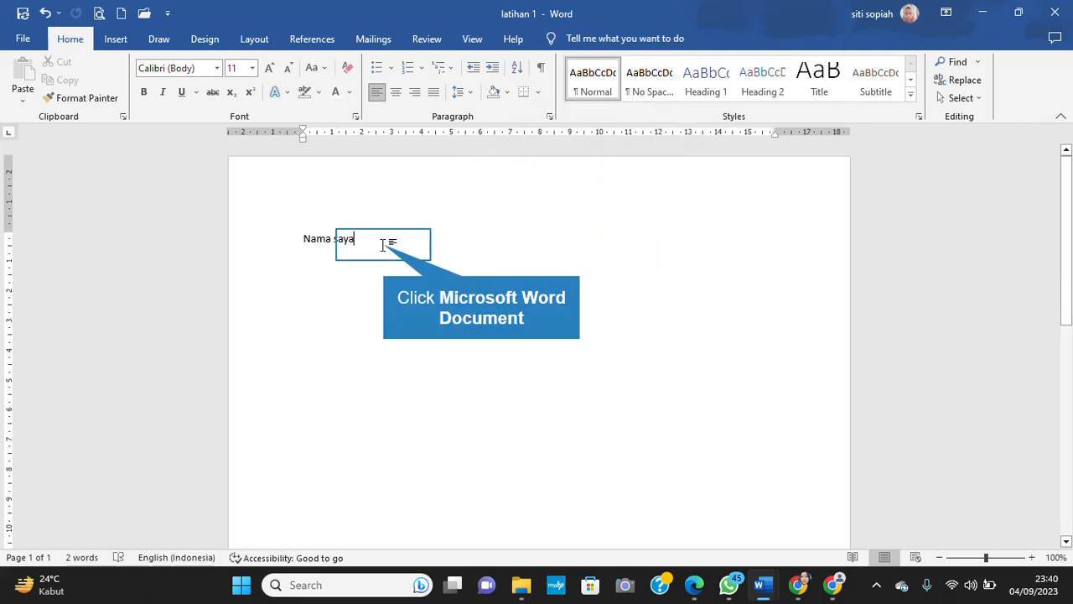
Try center, right and left alignment on "Nama saya", and leave the paragraph justified.
drag(383, 244, 304, 248)
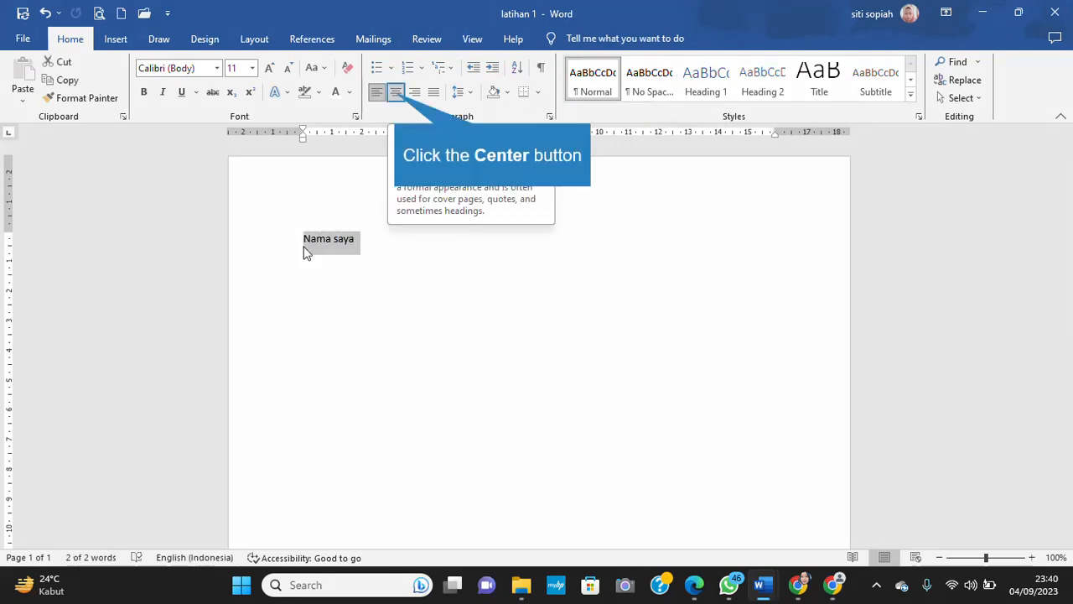
click(395, 94)
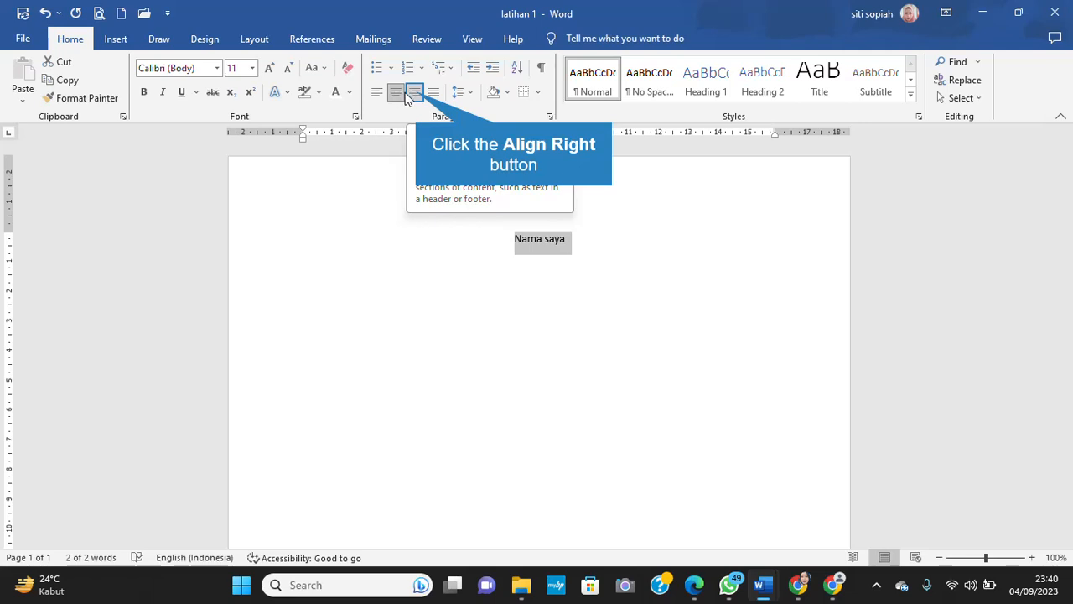
click(415, 94)
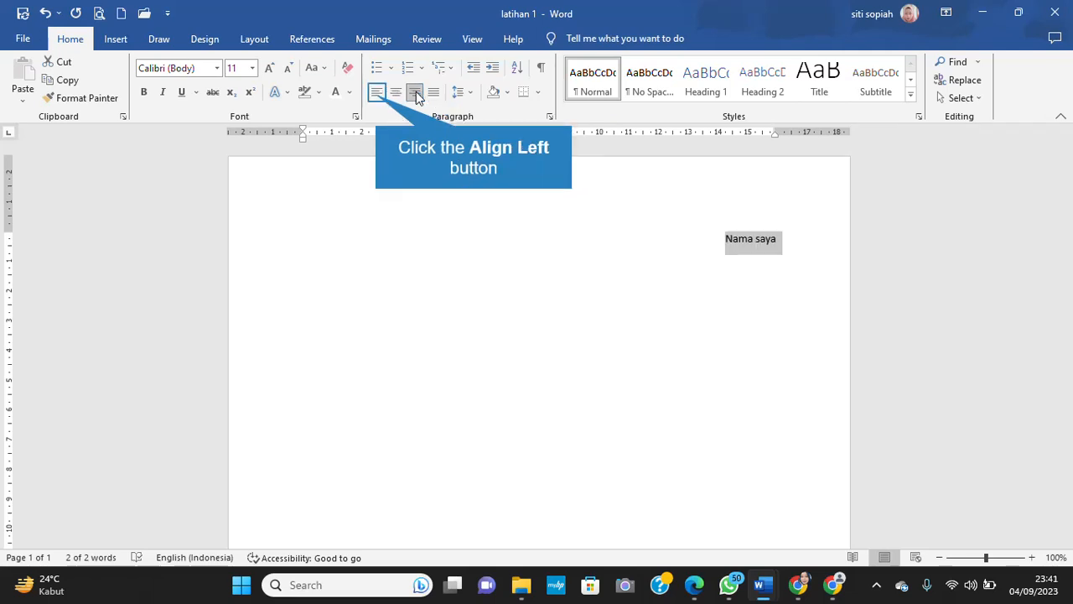
click(376, 97)
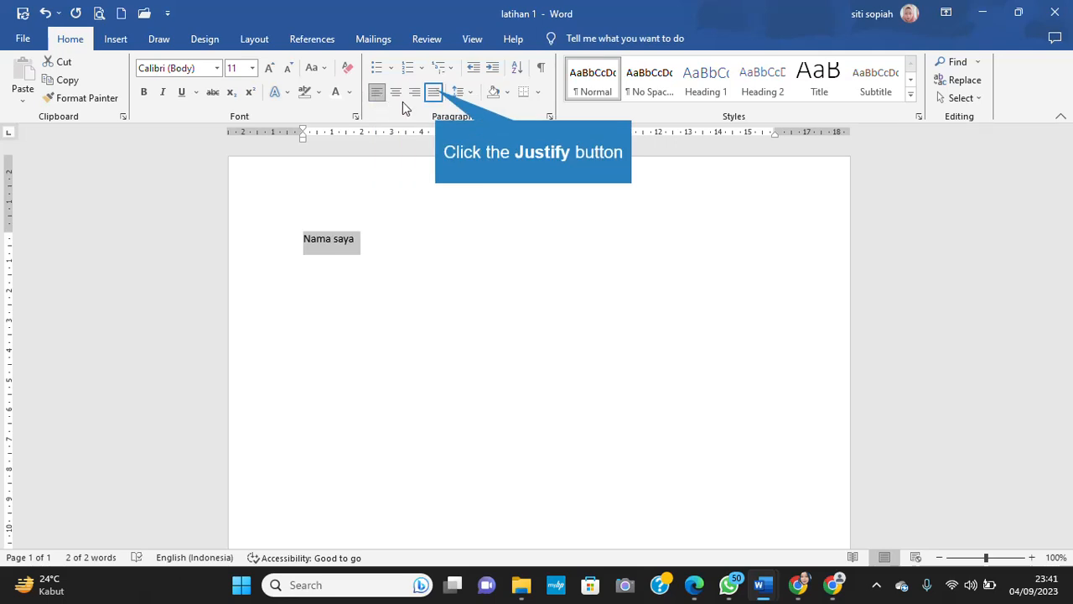
click(434, 94)
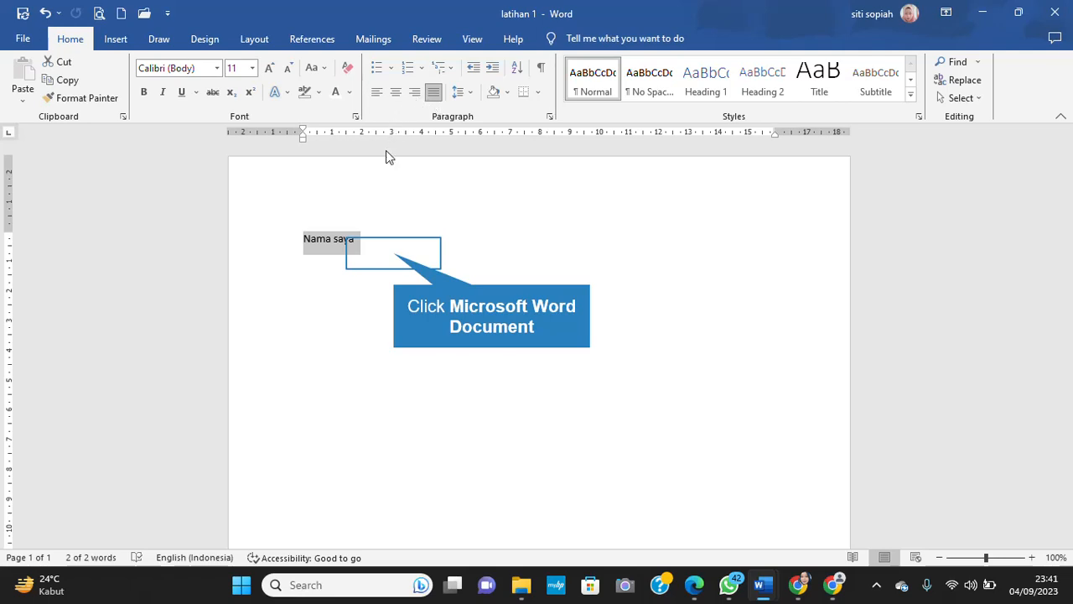
Start a new line below "Nama saya", and try a bullet on it before removing the bullet.
click(395, 253)
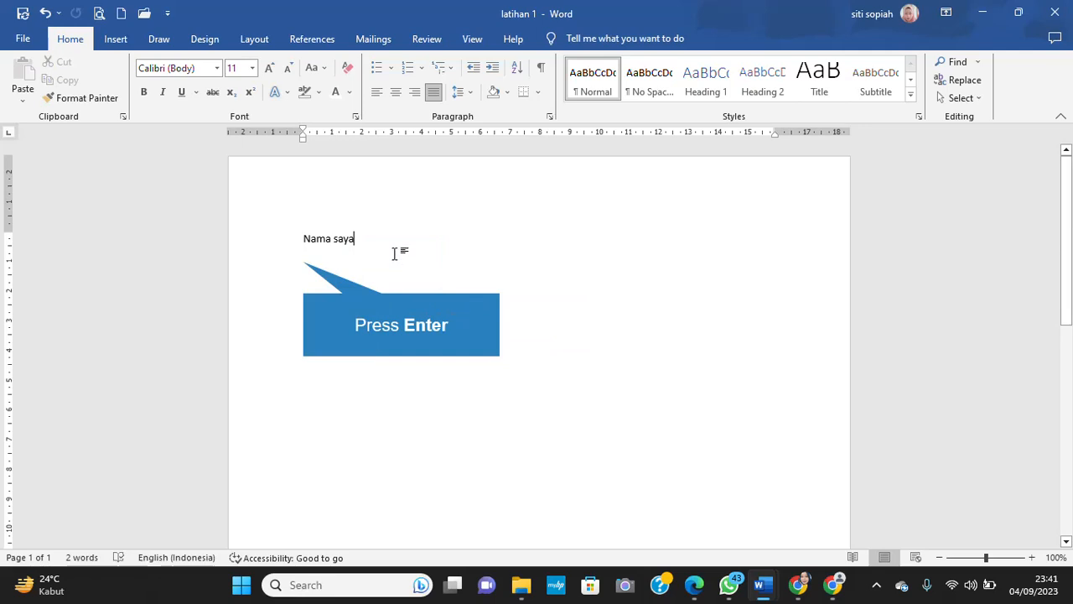
key(Return)
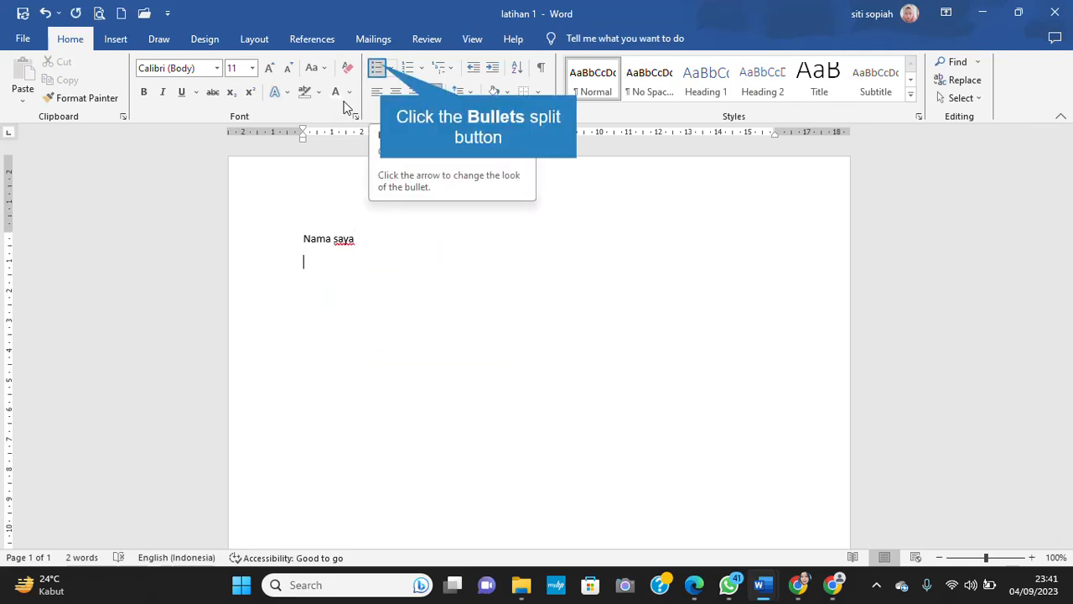
click(379, 68)
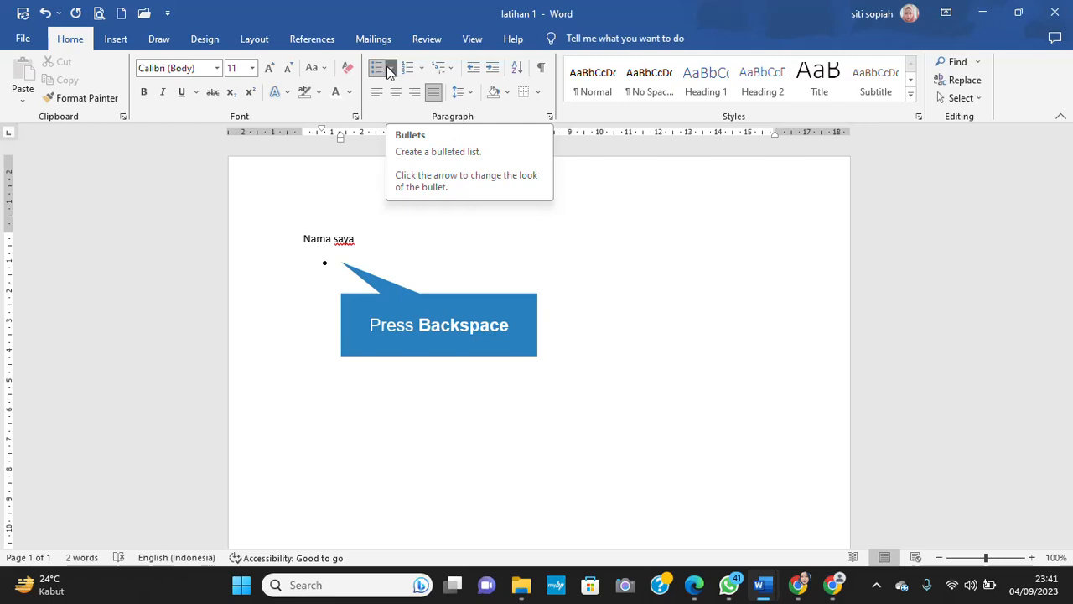
key(BackSpace)
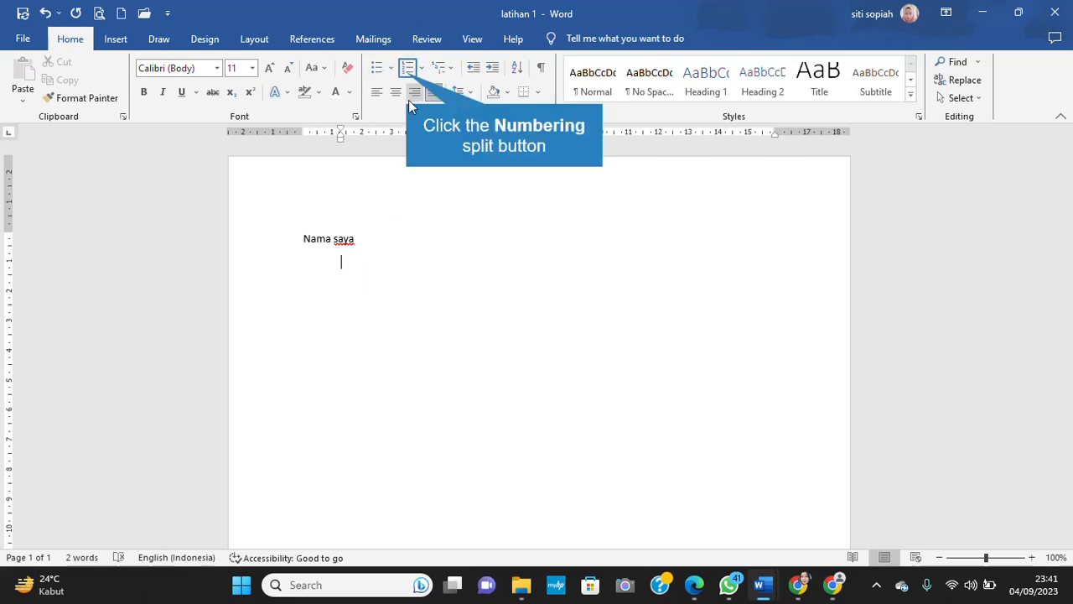
Try numbering on the empty line, remove the number, and look through the multilevel list styles.
click(407, 72)
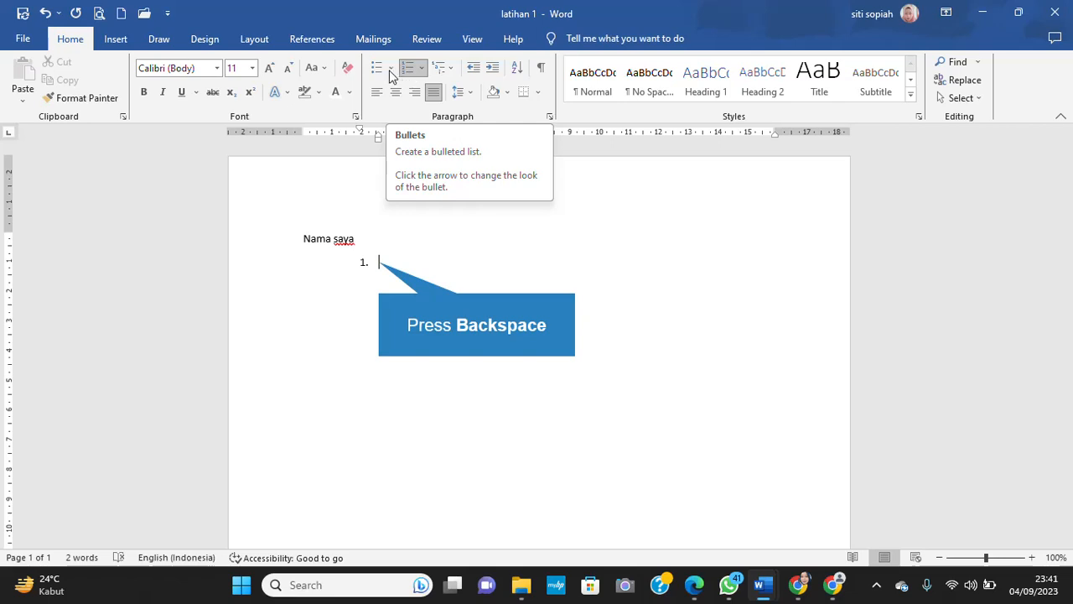
key(BackSpace)
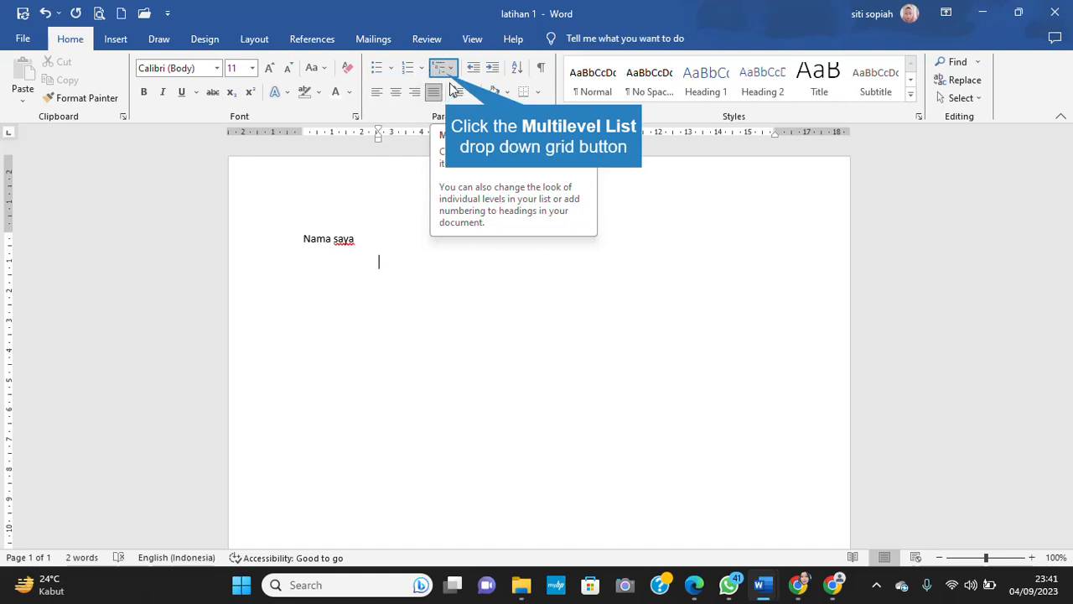
click(447, 72)
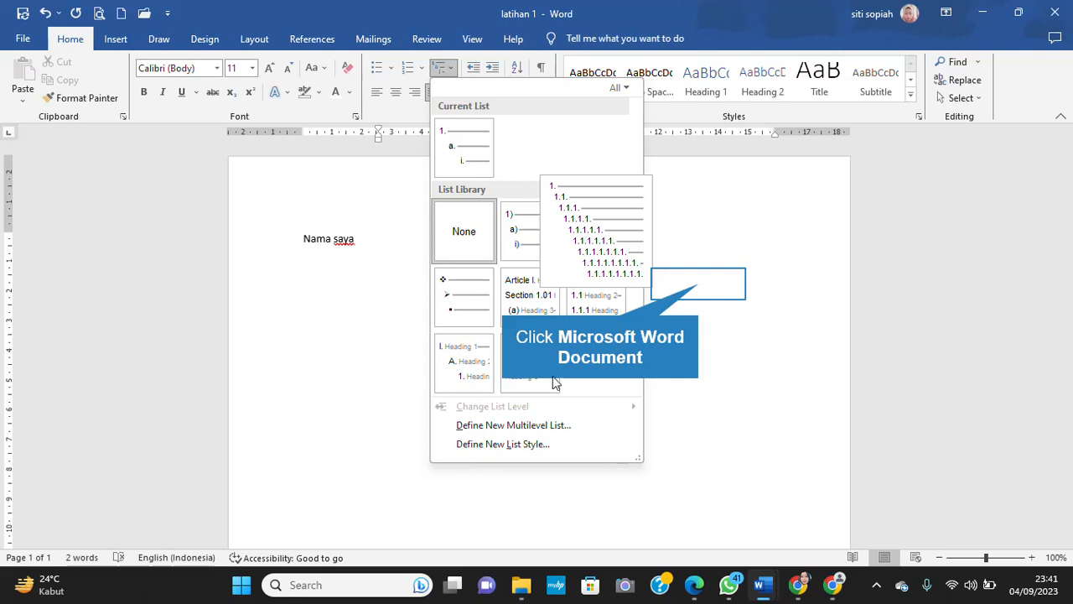
click(701, 285)
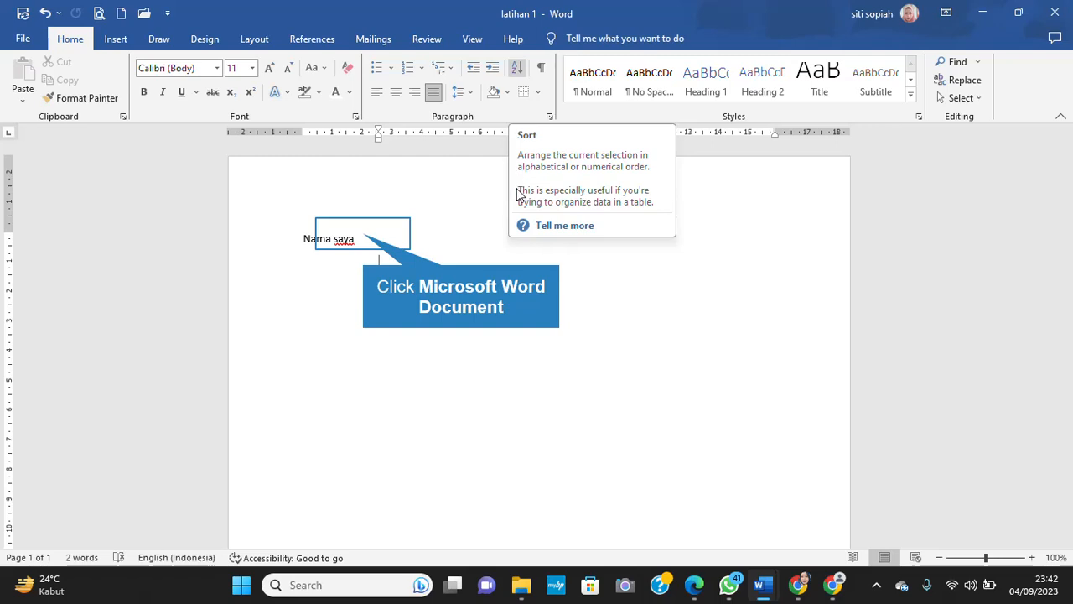
Sort the "Nama saya" paragraph by paragraphs as text in ascending order.
drag(364, 235, 276, 218)
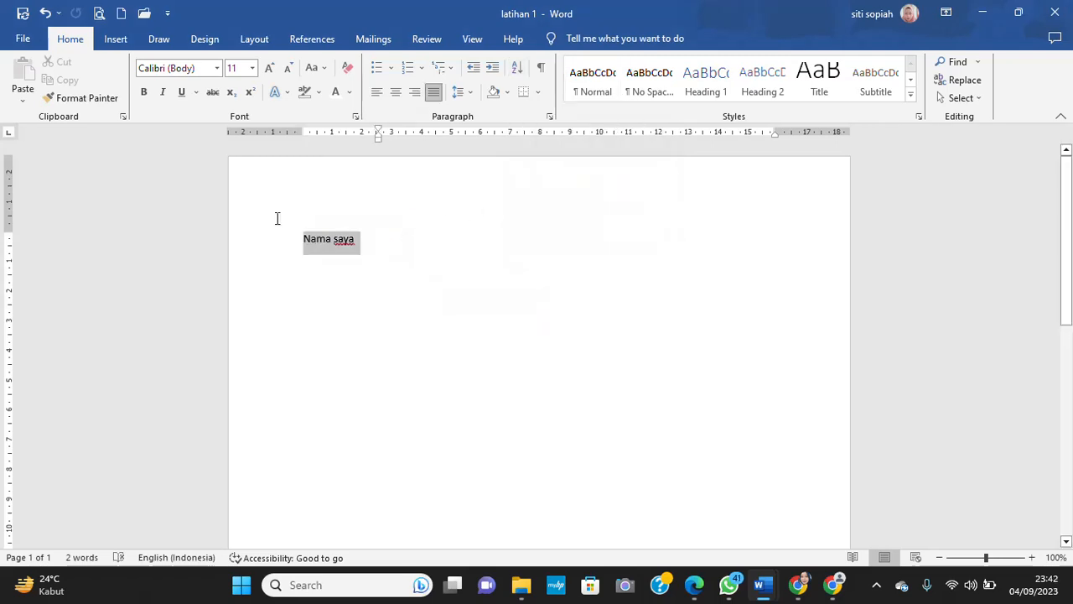
click(517, 67)
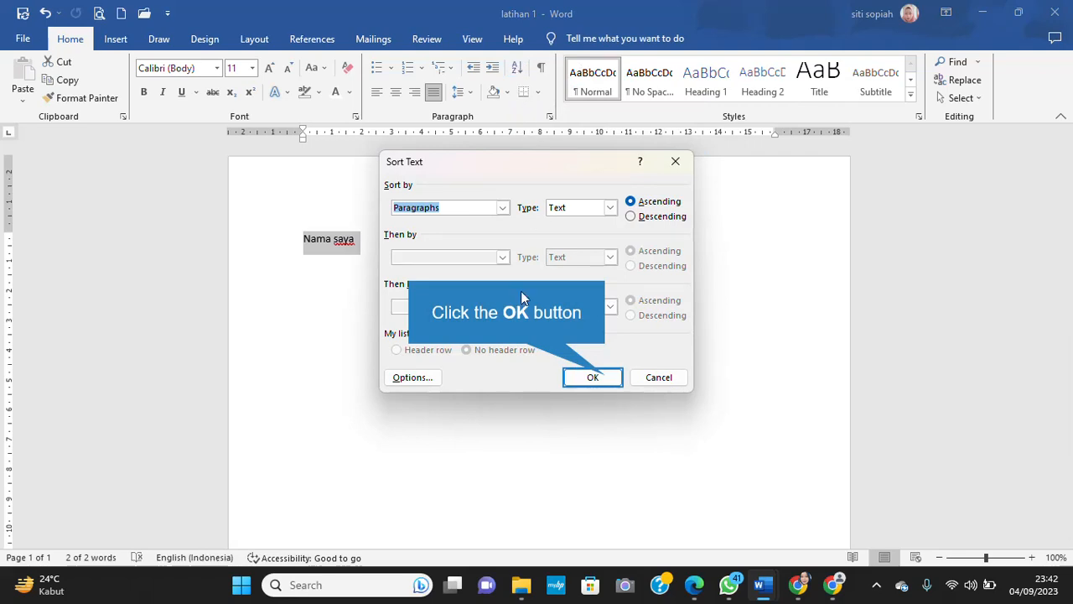
click(612, 376)
click(480, 319)
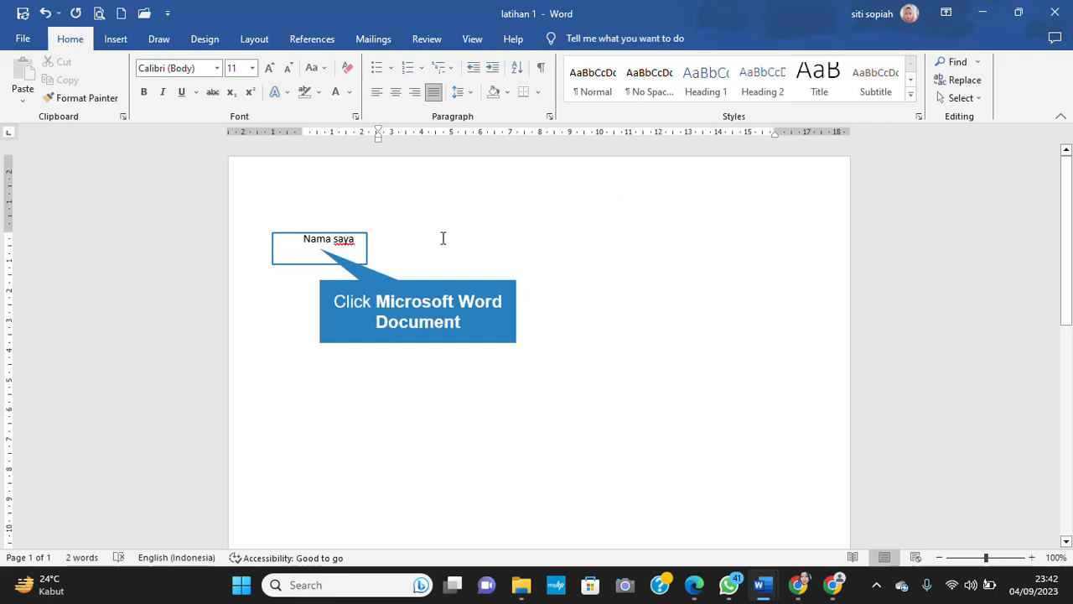
Try the No Spacing and Normal styles on "Nama saya", and leave it in No Spacing.
click(316, 242)
click(376, 231)
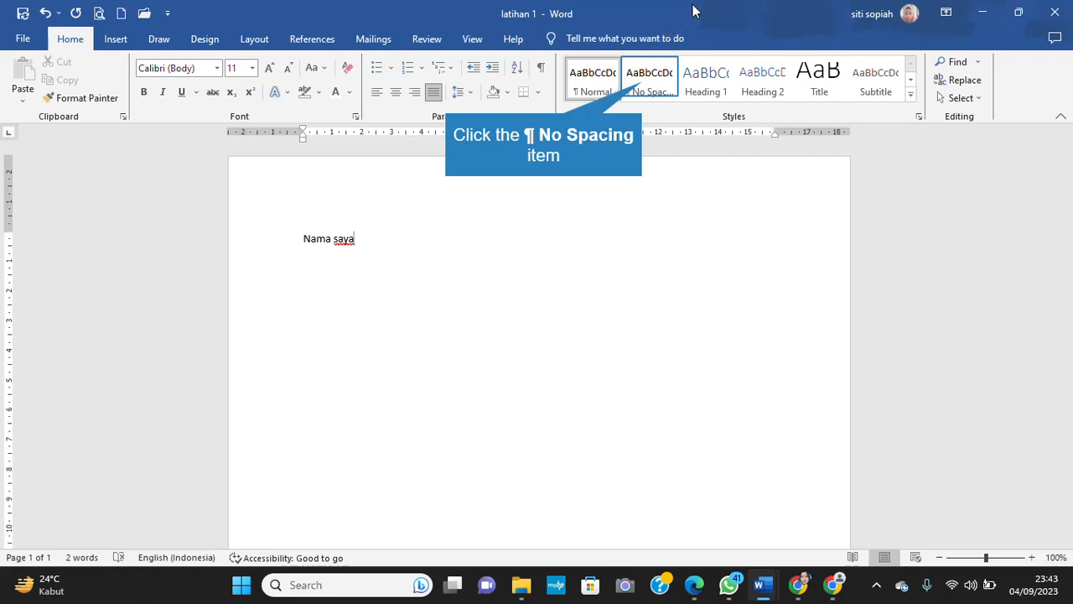
click(644, 87)
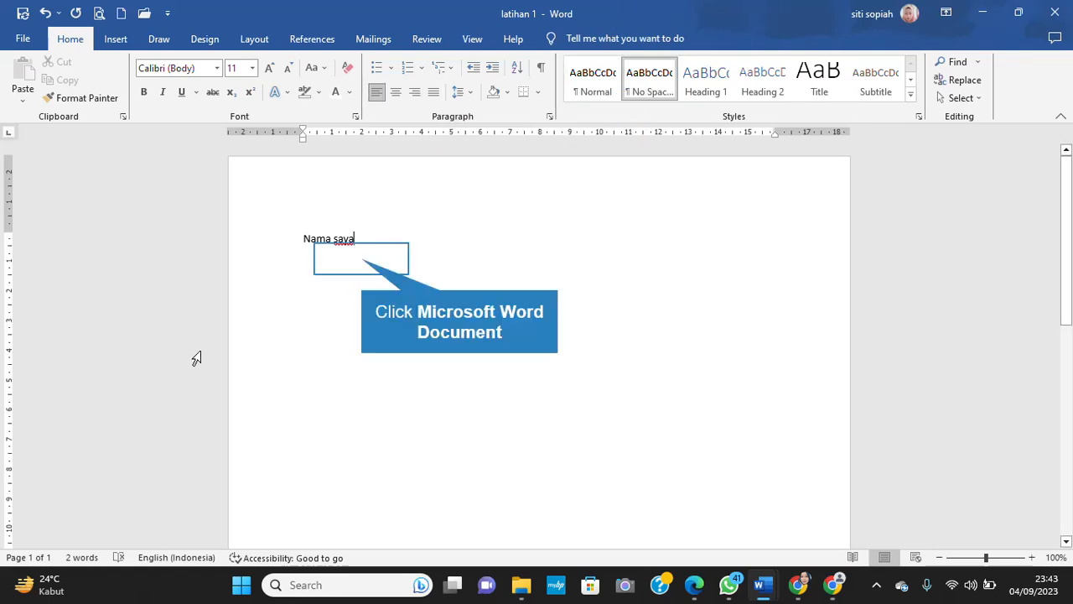
click(364, 259)
drag(356, 238, 305, 242)
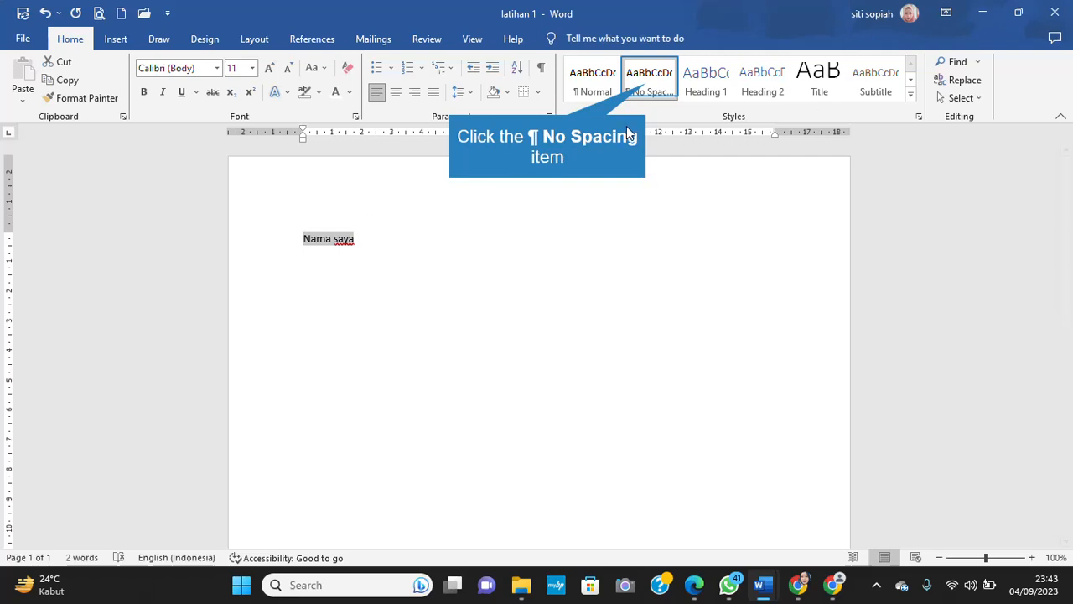
click(647, 90)
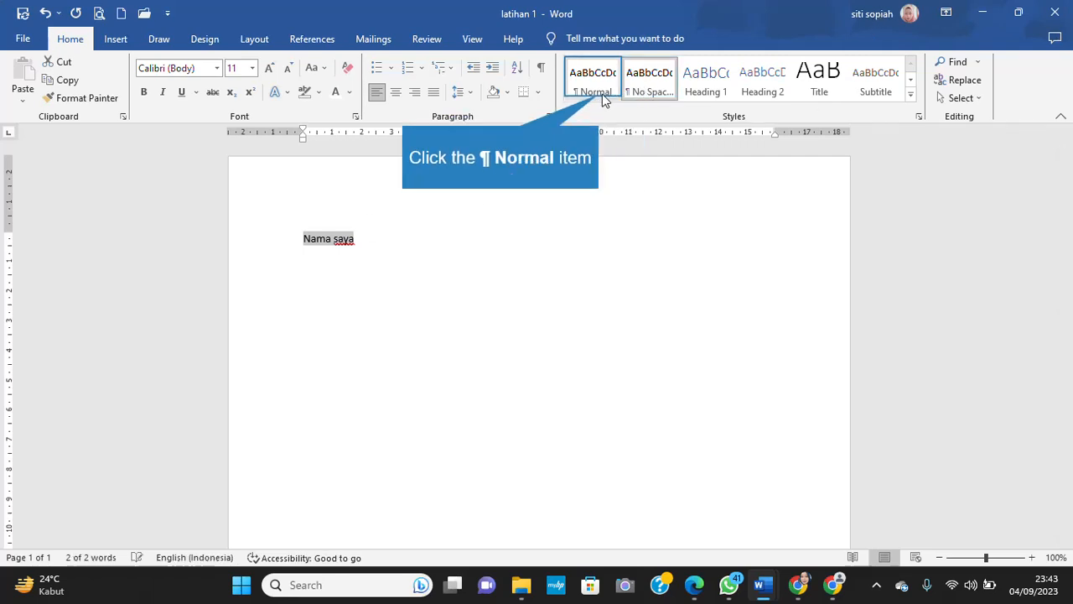
click(604, 94)
click(641, 87)
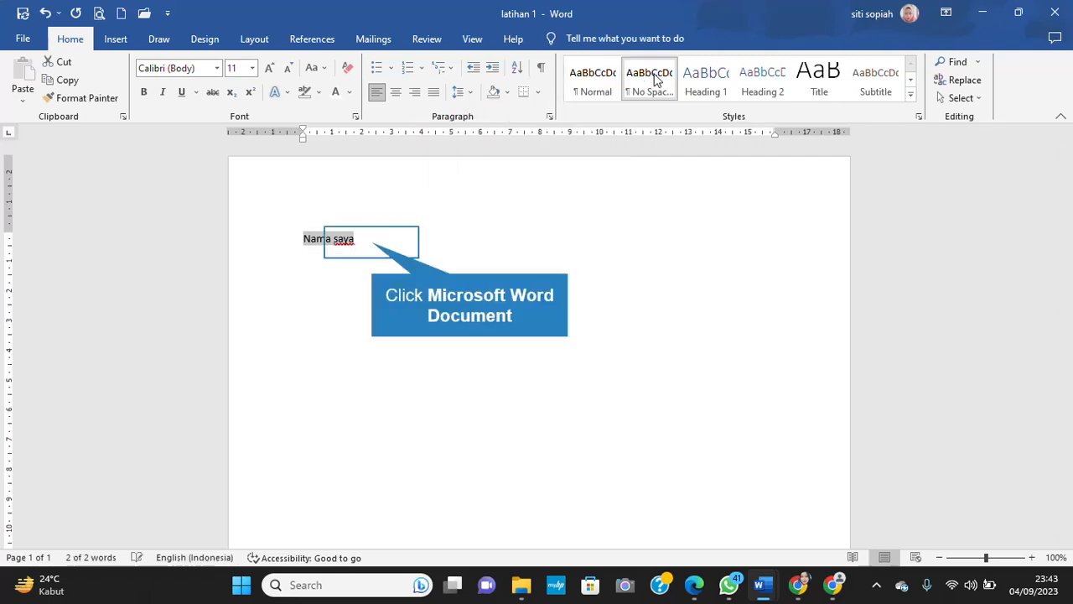
Add the filler text "jgjhghjfhgf hjkhkjhkhk" after "Nama saya", and delete it again.
click(378, 241)
text(jgjhg)
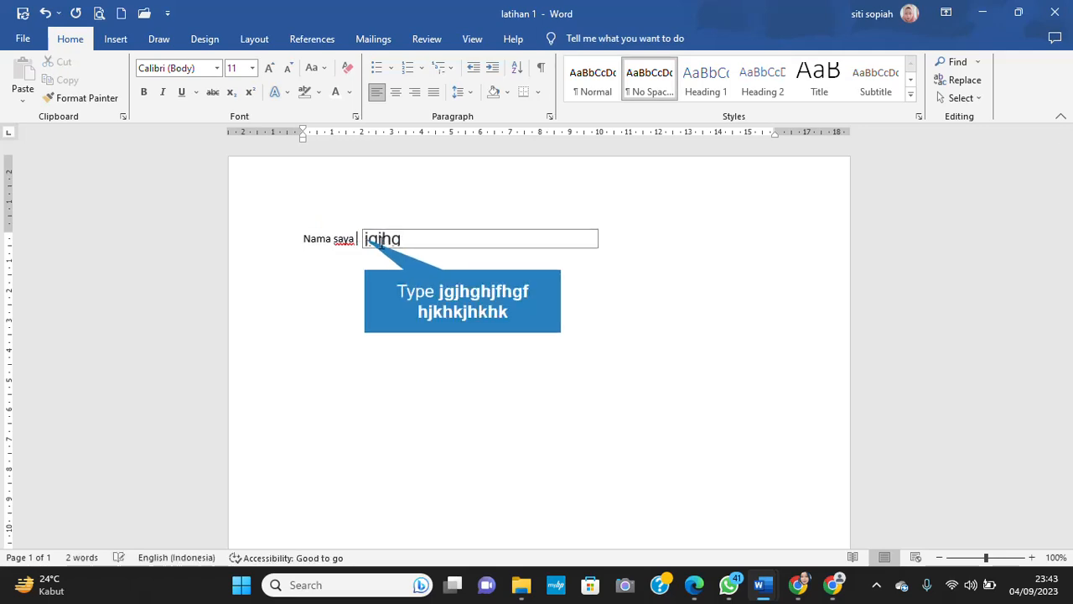
text(jfhgf hjkhkjhkhk)
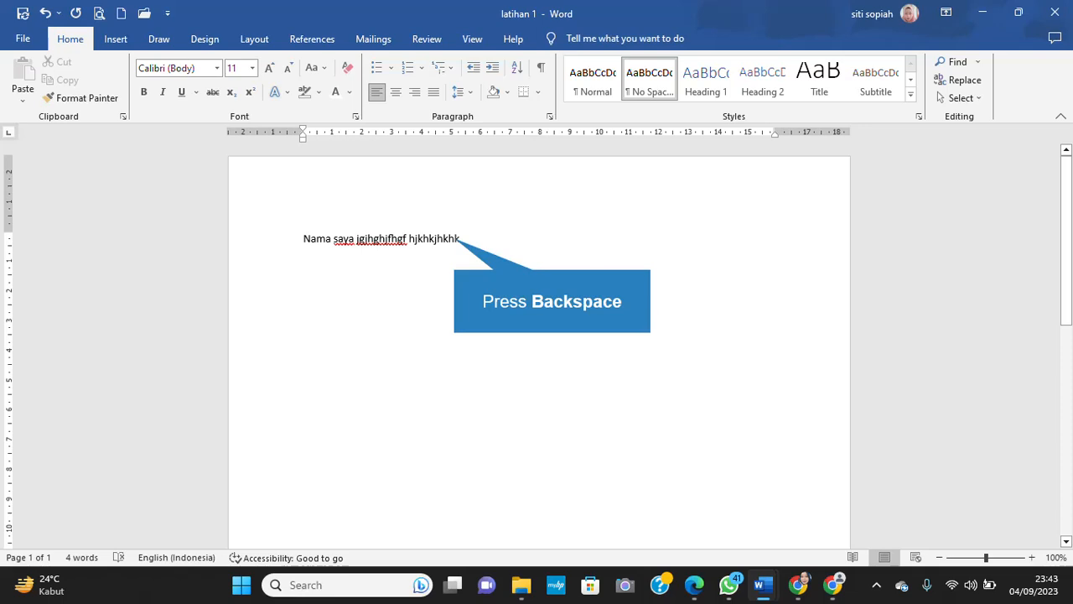
key(BackSpace)
key(BackSpace)
key(BackSpace)
key(BackSpace)
key(BackSpace)
key(BackSpace)
key(BackSpace)
key(BackSpace)
key(BackSpace)
key(BackSpace)
key(BackSpace)
key(BackSpace)
key(BackSpace)
key(BackSpace)
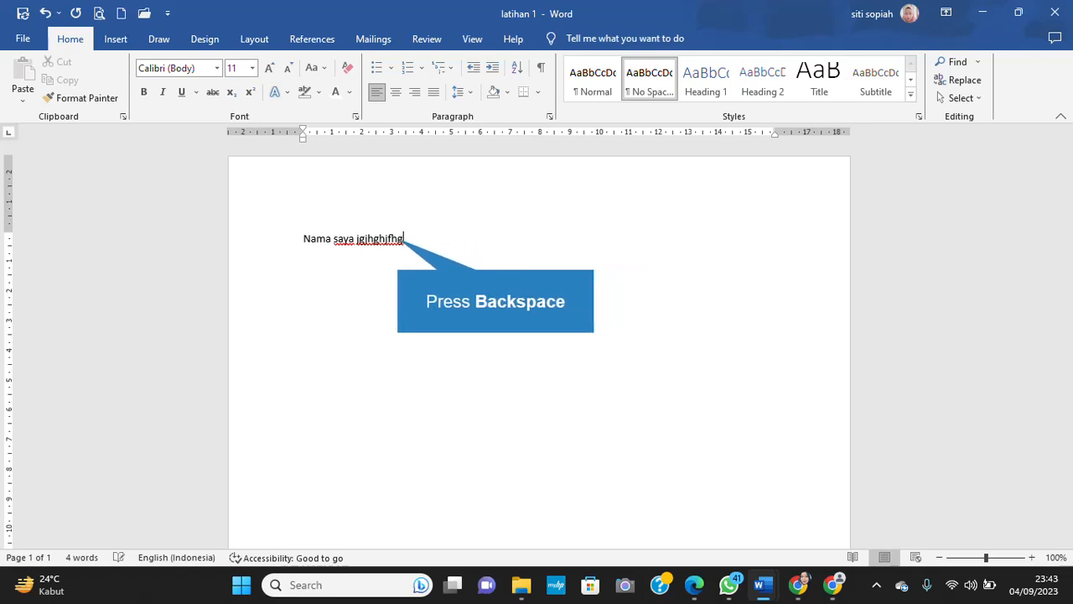
key(BackSpace)
key(BackSpace)
key(BackSpace)
key(BackSpace)
key(BackSpace)
key(BackSpace)
key(BackSpace)
key(BackSpace)
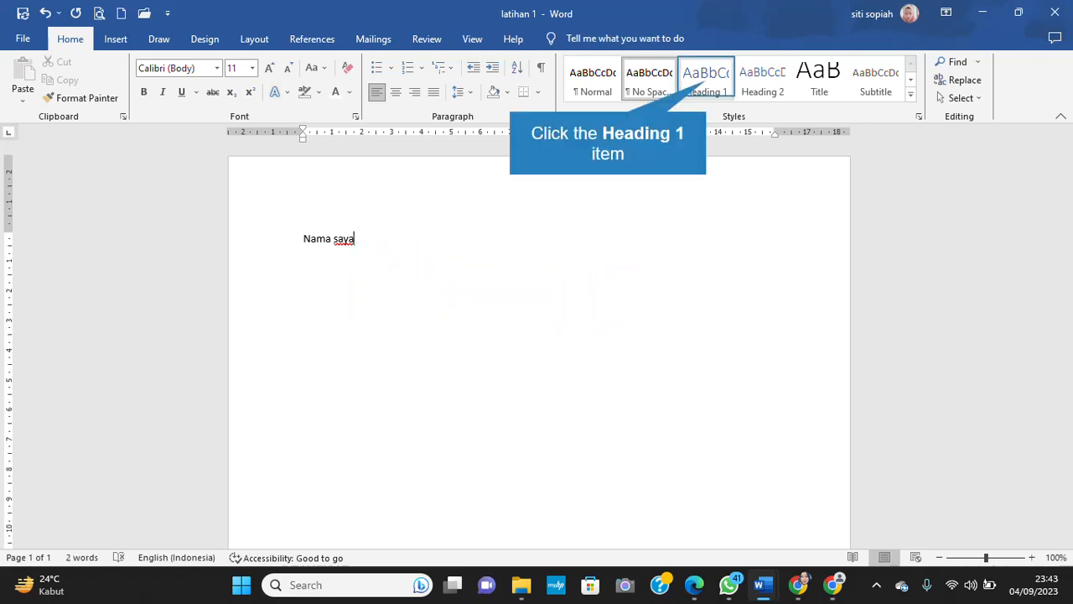
Try the Heading 1, Heading 2 and Heading 3 styles on "Nama saya", and return it to the Normal style.
click(705, 85)
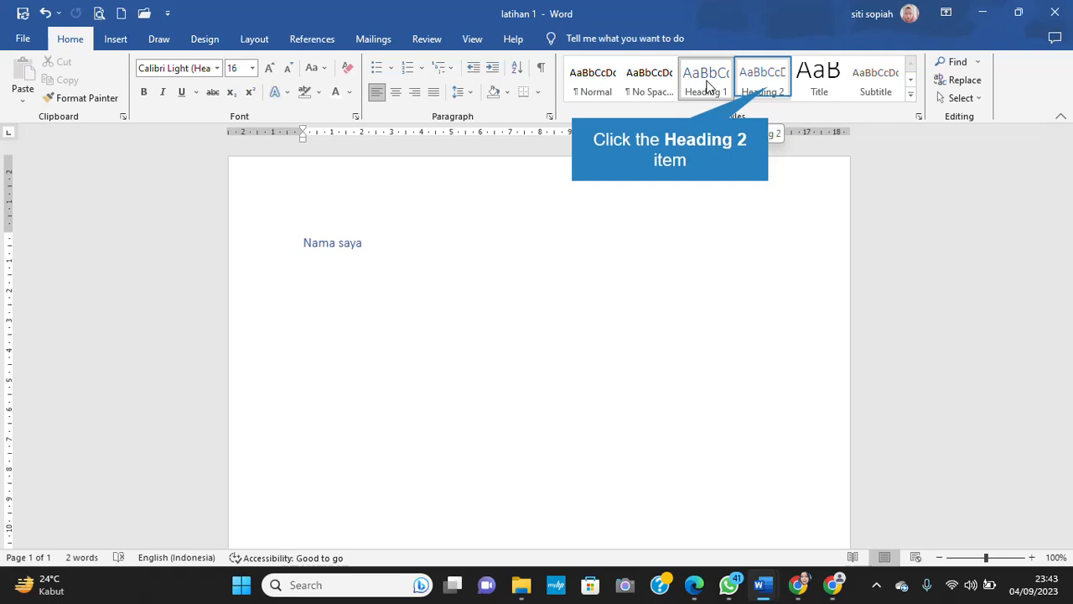
click(759, 69)
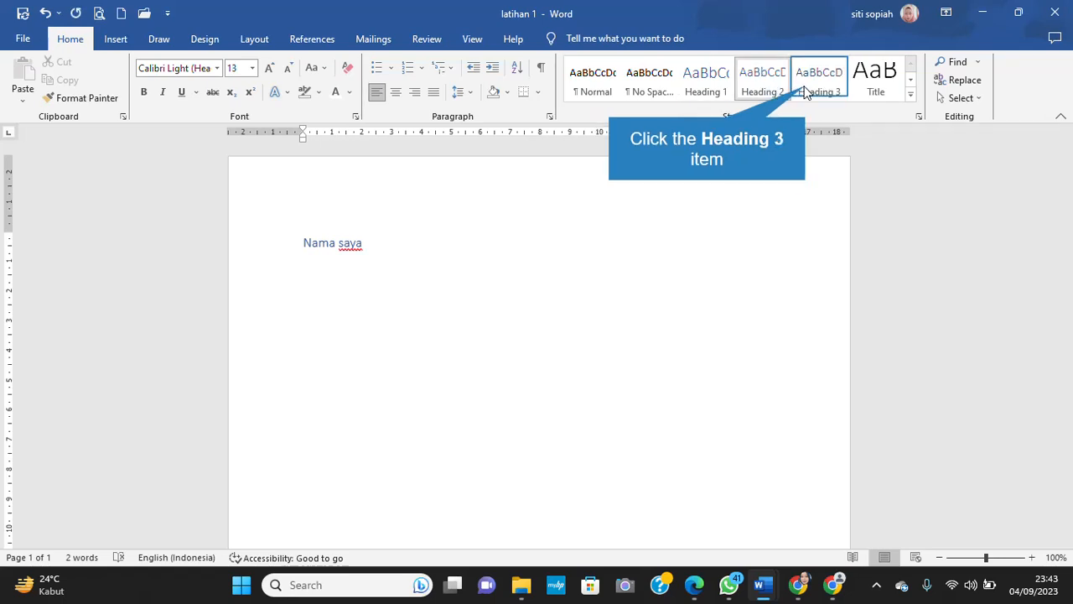
click(806, 92)
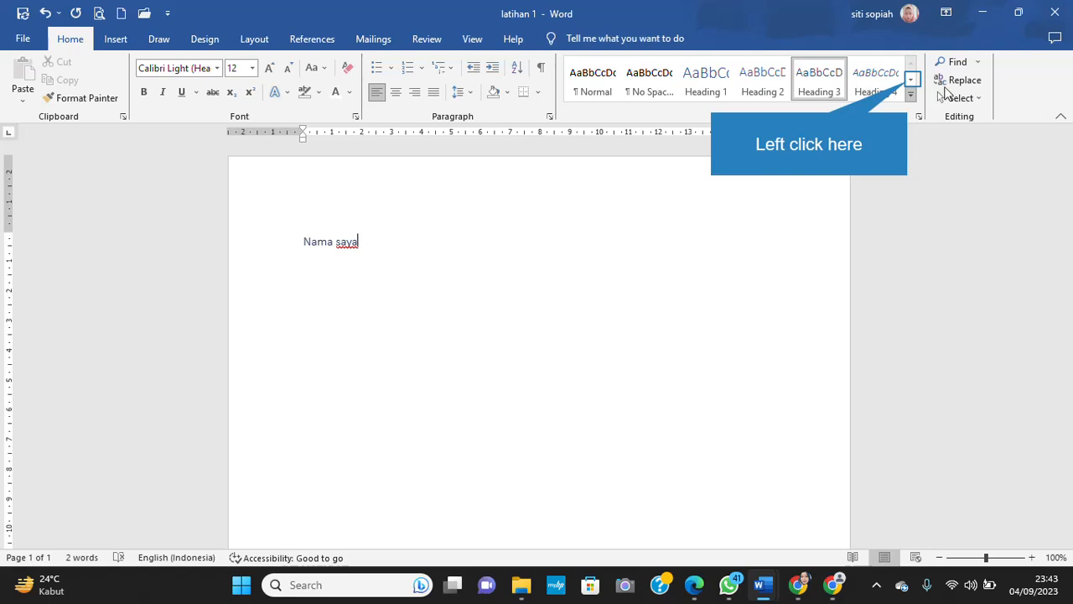
click(910, 80)
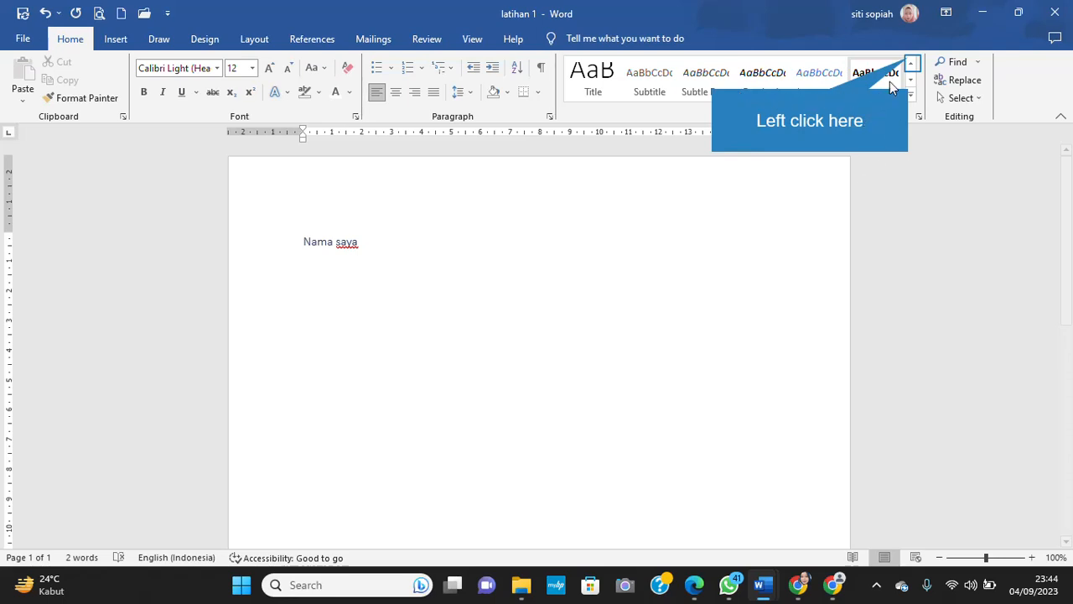
click(911, 64)
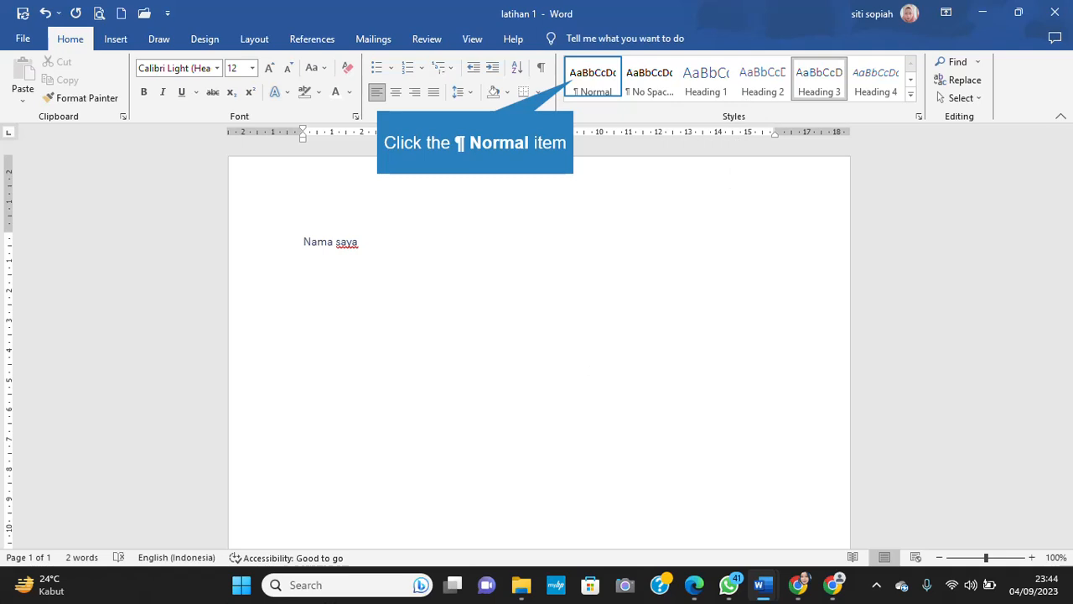
click(575, 83)
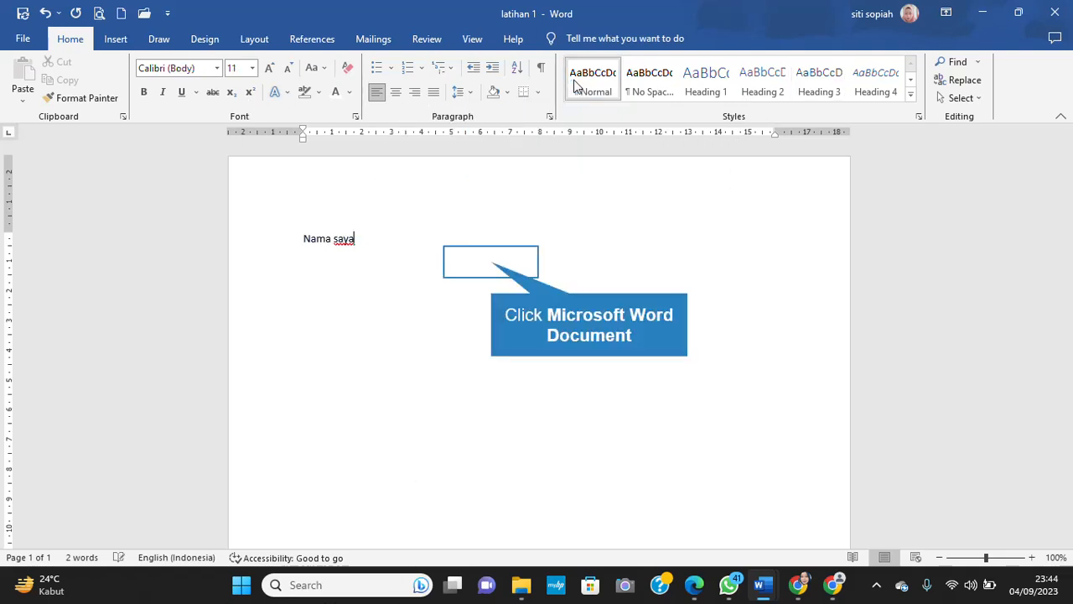
Look through the Find options without choosing any.
click(520, 263)
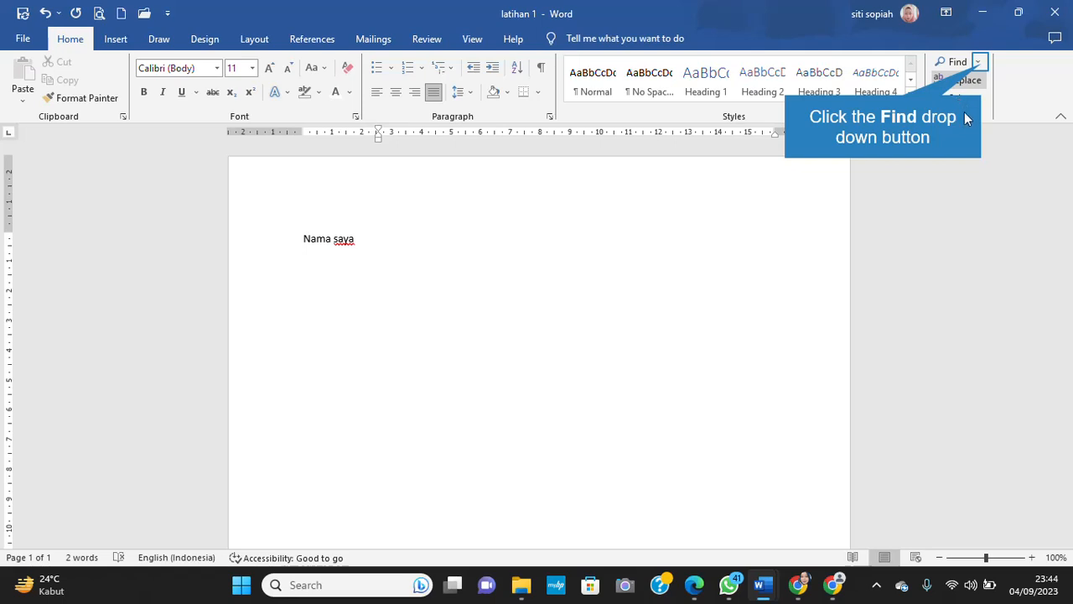
click(979, 63)
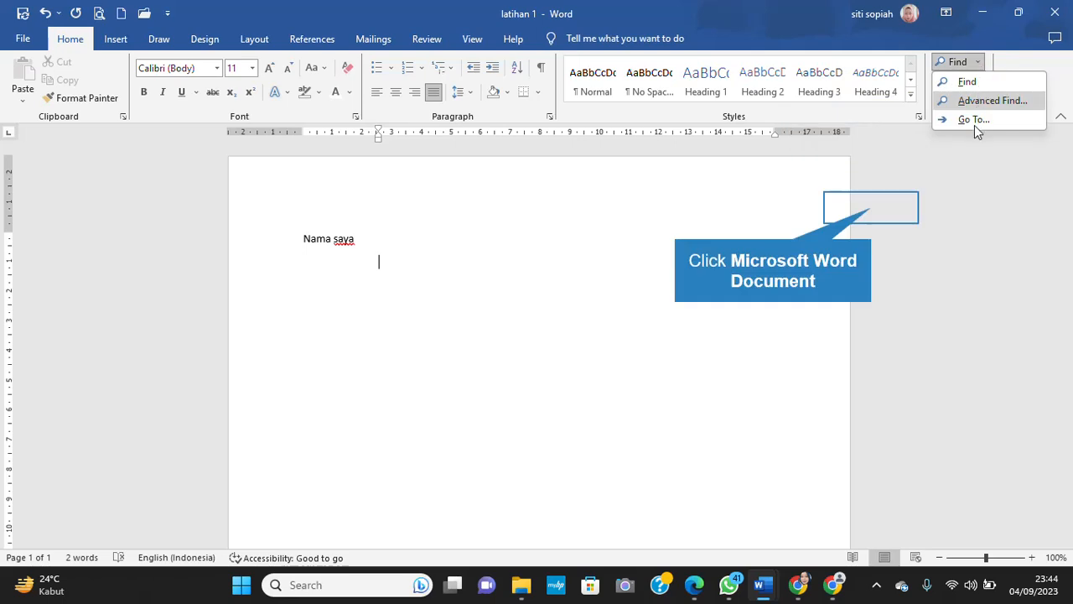
click(873, 210)
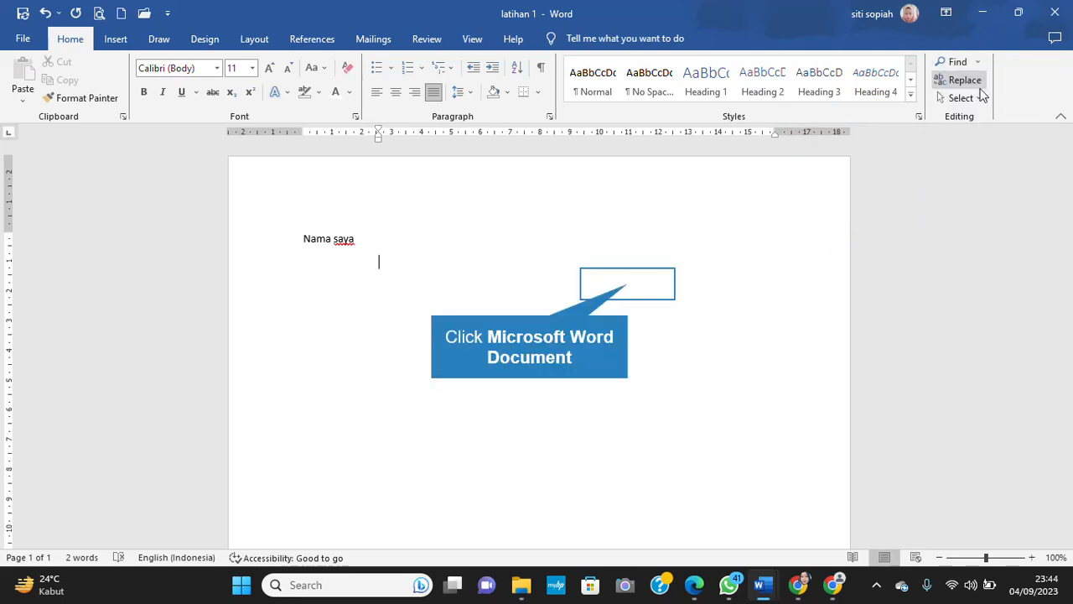
Add the text "saya adalakhjahsa" after "Nama saya" on the first line.
click(369, 234)
key(space)
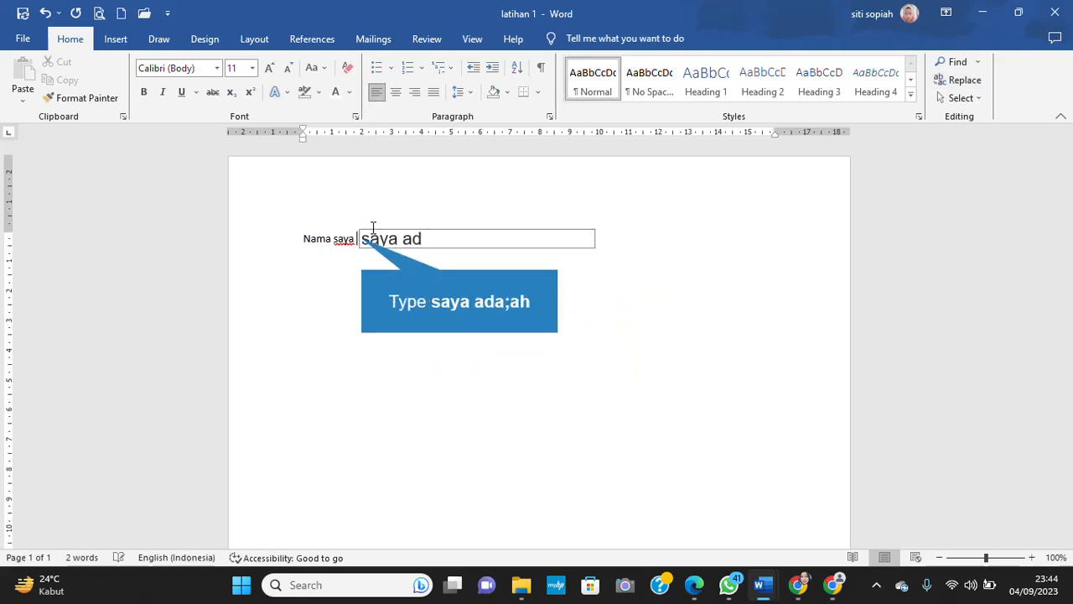
text(saya ada;ah)
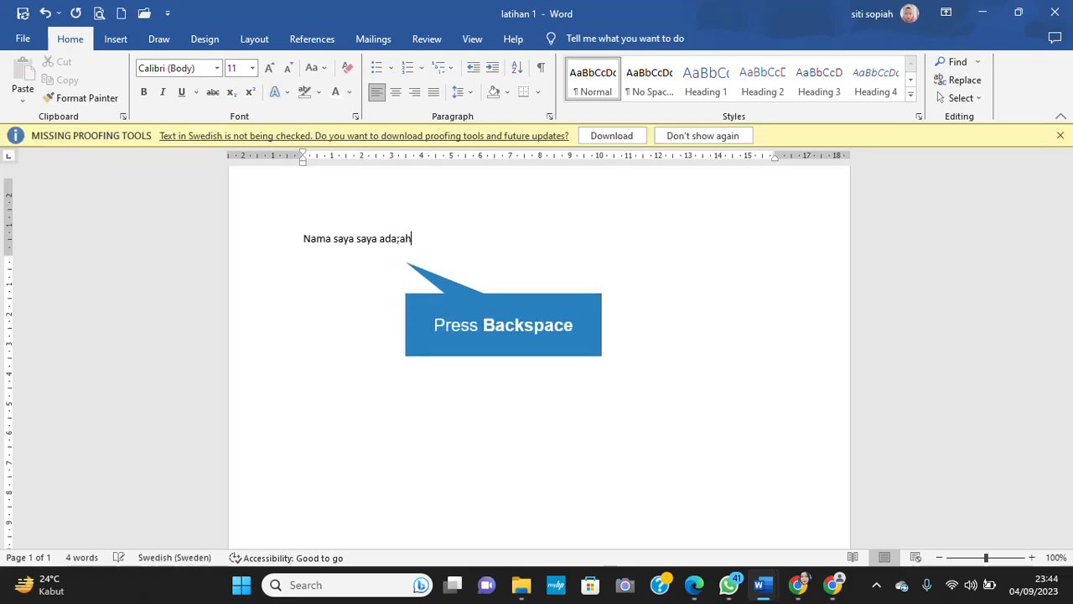
key(BackSpace)
key(BackSpace)
key(BackSpace)
text(lakhjahsa)
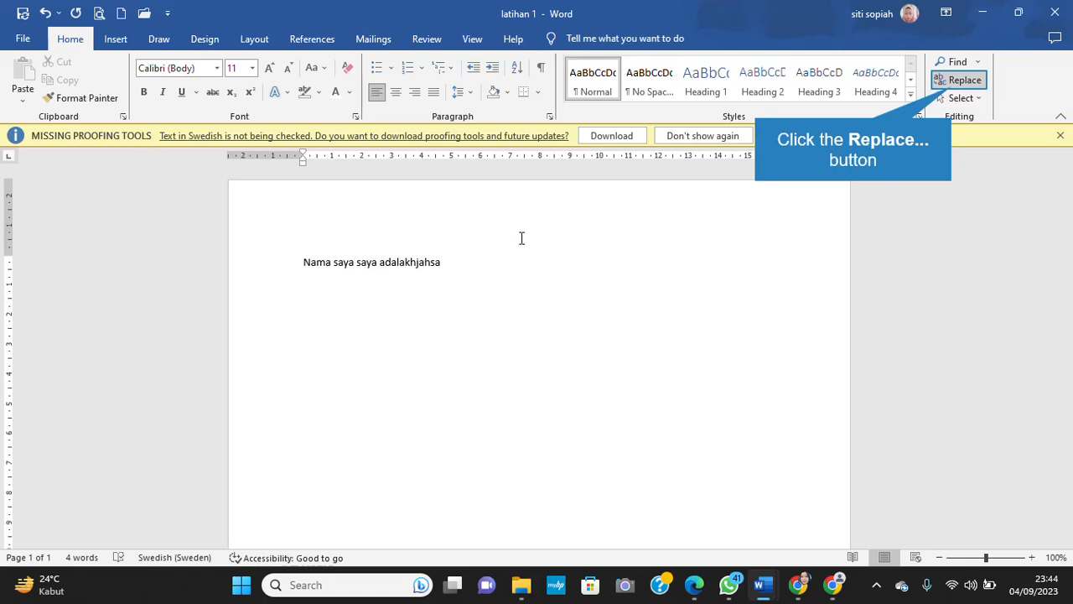
Replace every occurrence of "saya" in the document with "aku".
click(952, 81)
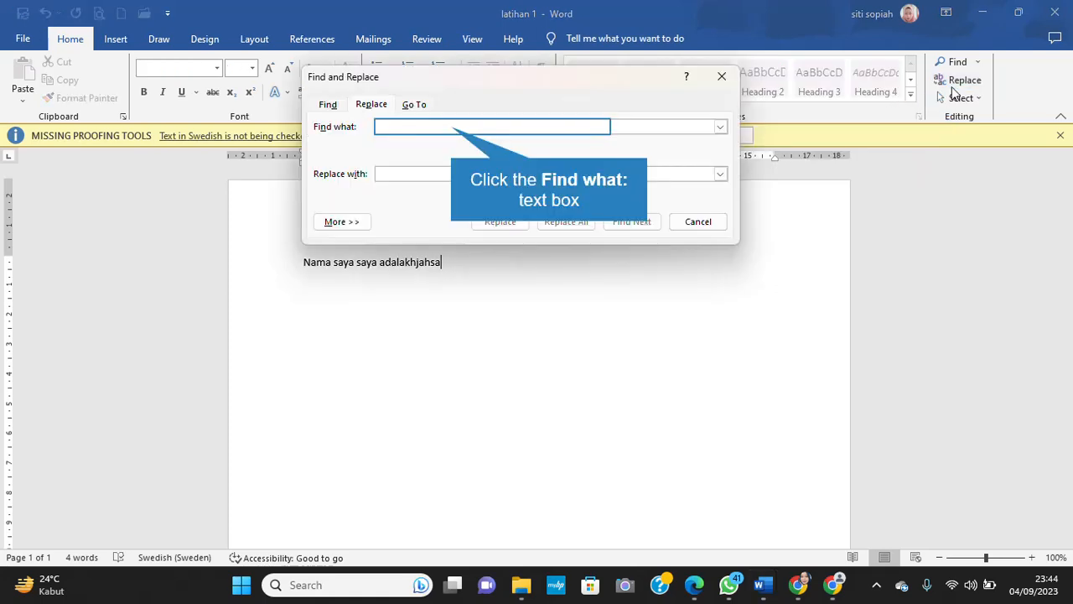
click(450, 126)
text(saya)
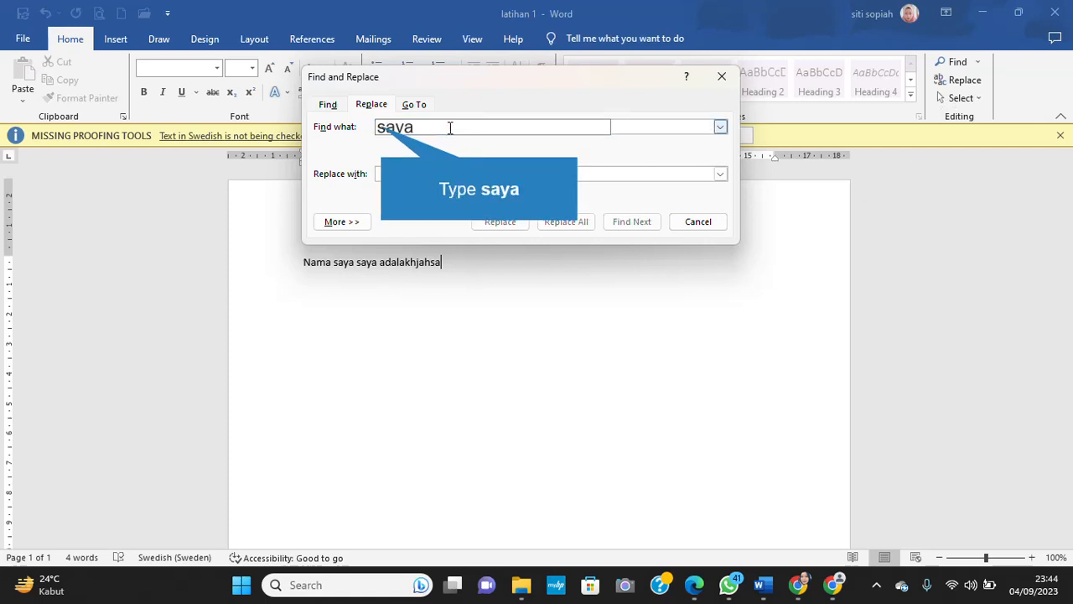
click(419, 173)
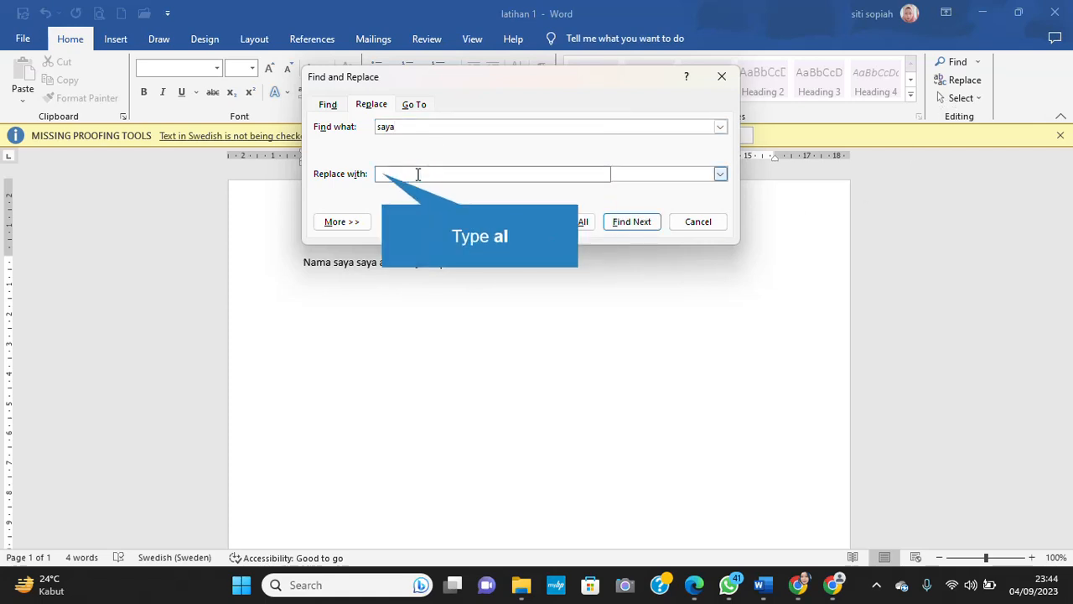
text(al)
key(BackSpace)
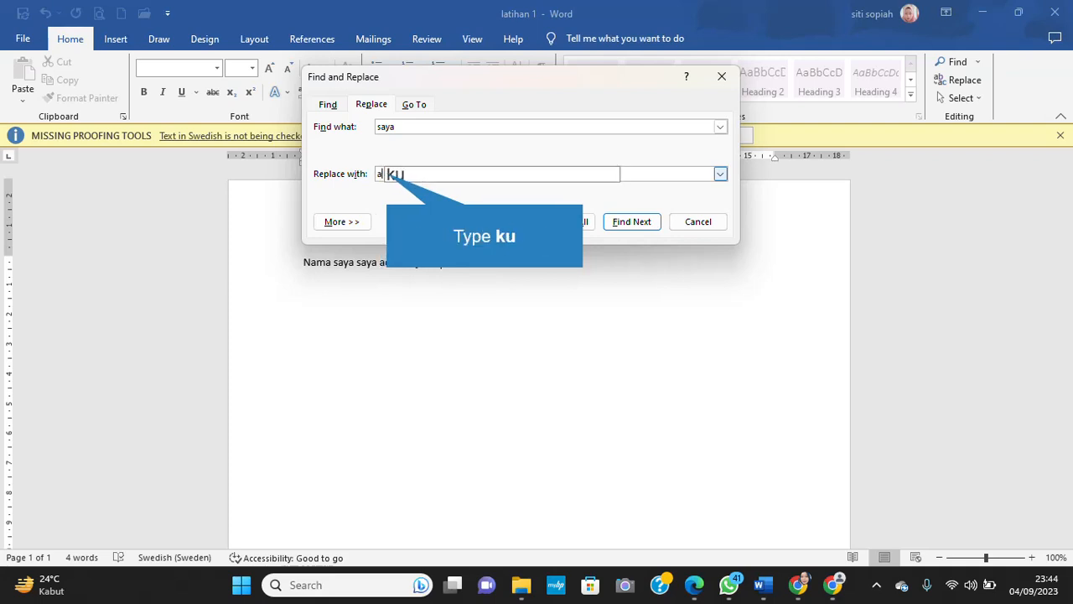
text(ku)
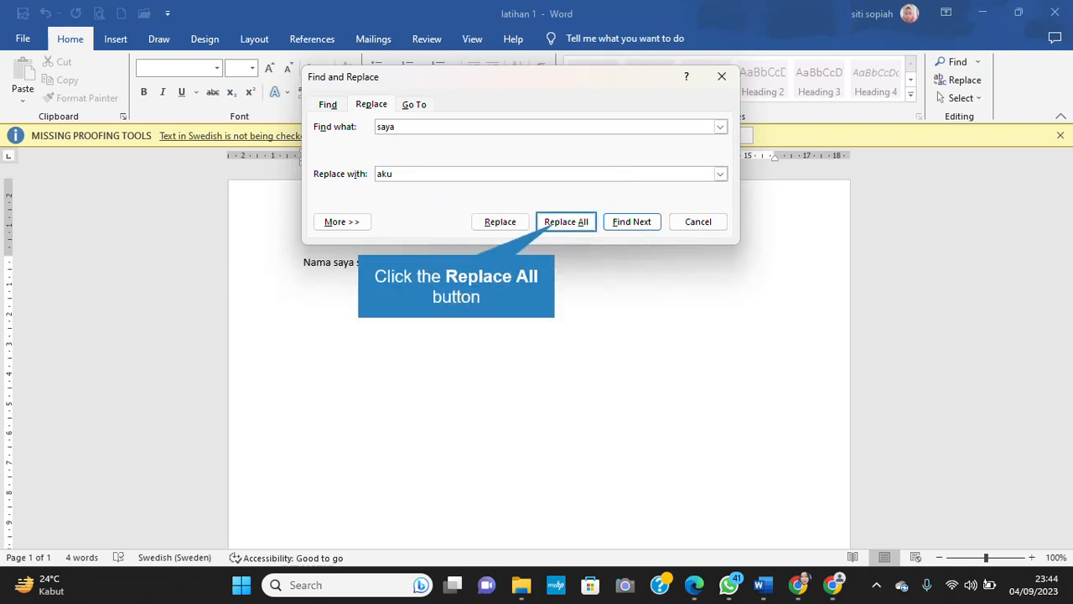
click(555, 227)
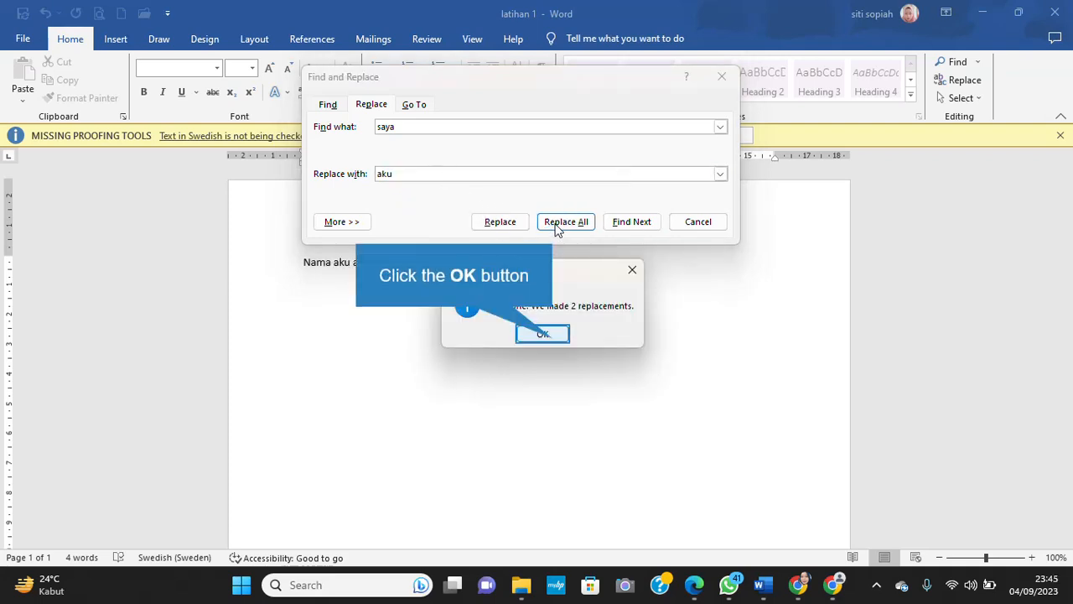
click(553, 343)
click(698, 221)
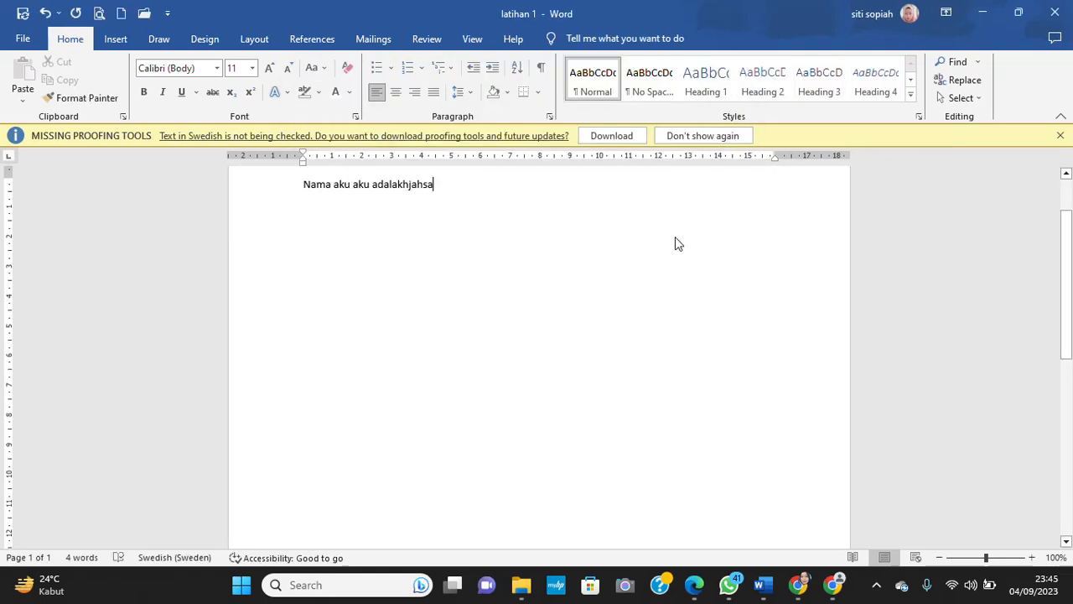
scroll(490, 300, up, 2)
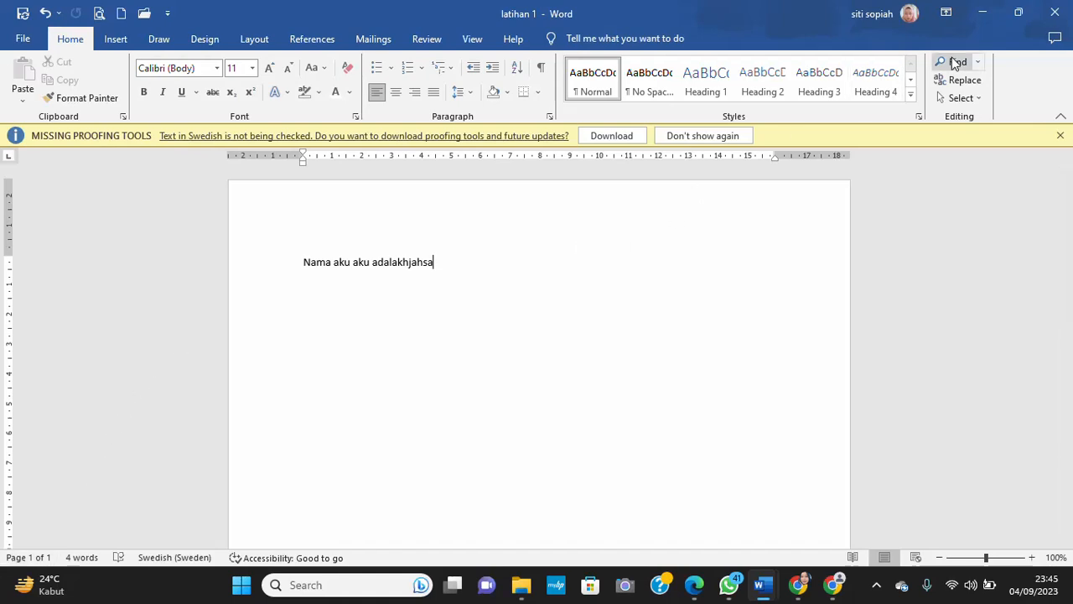
Look through the Select options without choosing any, and bring up the Insert commands.
click(979, 98)
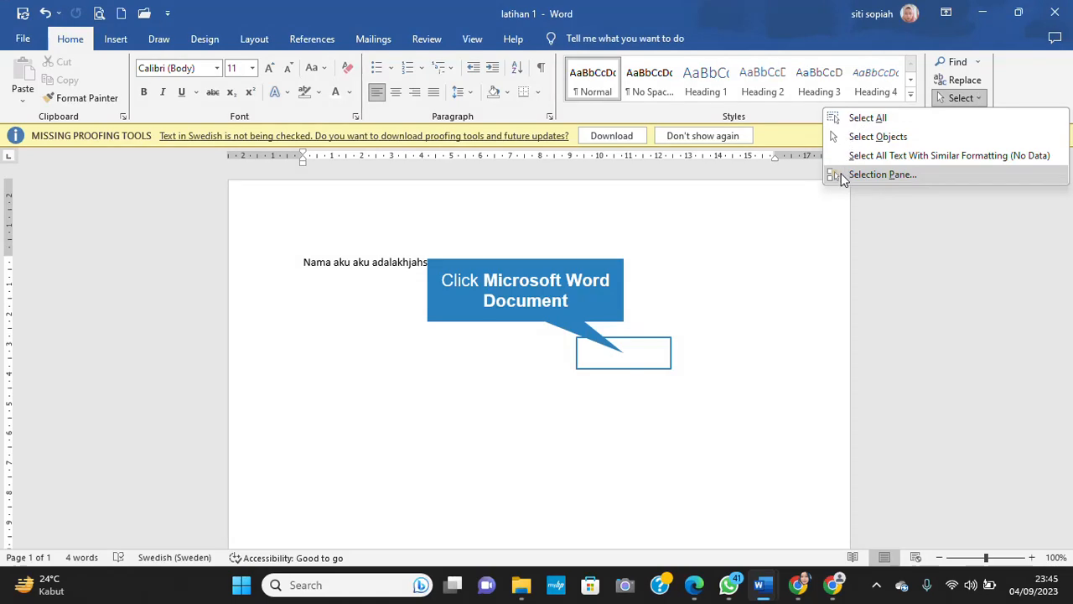
click(624, 354)
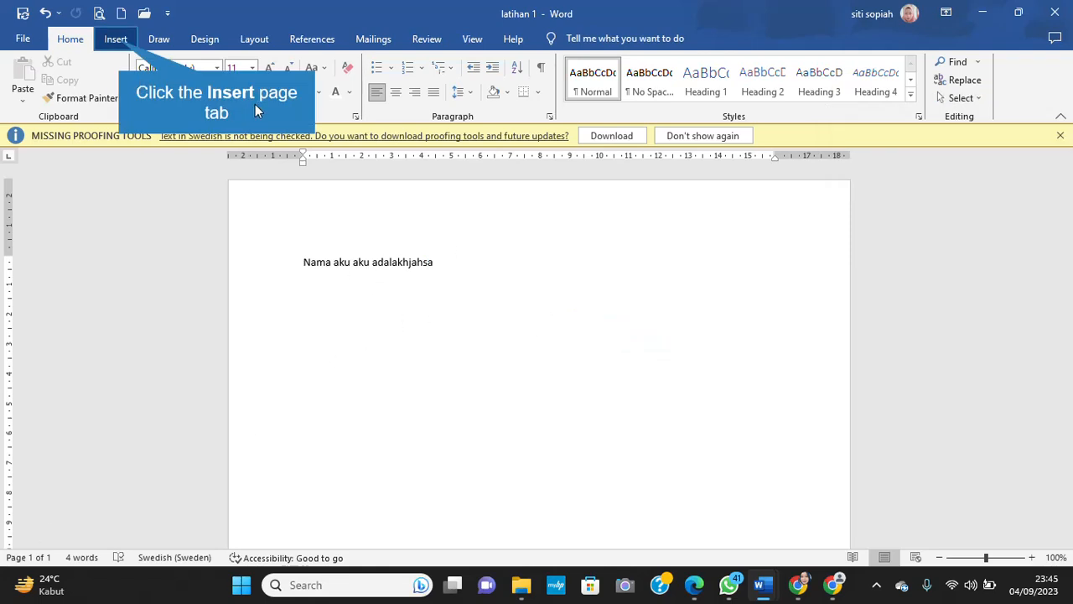
click(119, 40)
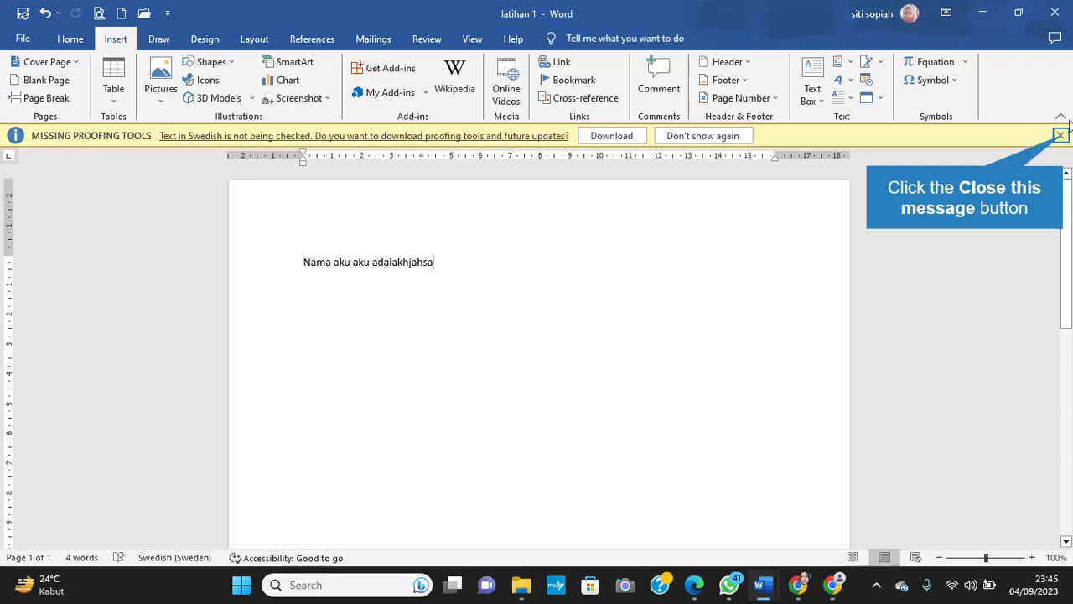
Dismiss the missing proofing tools message, and look at the Online Videos dialog without inserting a video.
click(1060, 136)
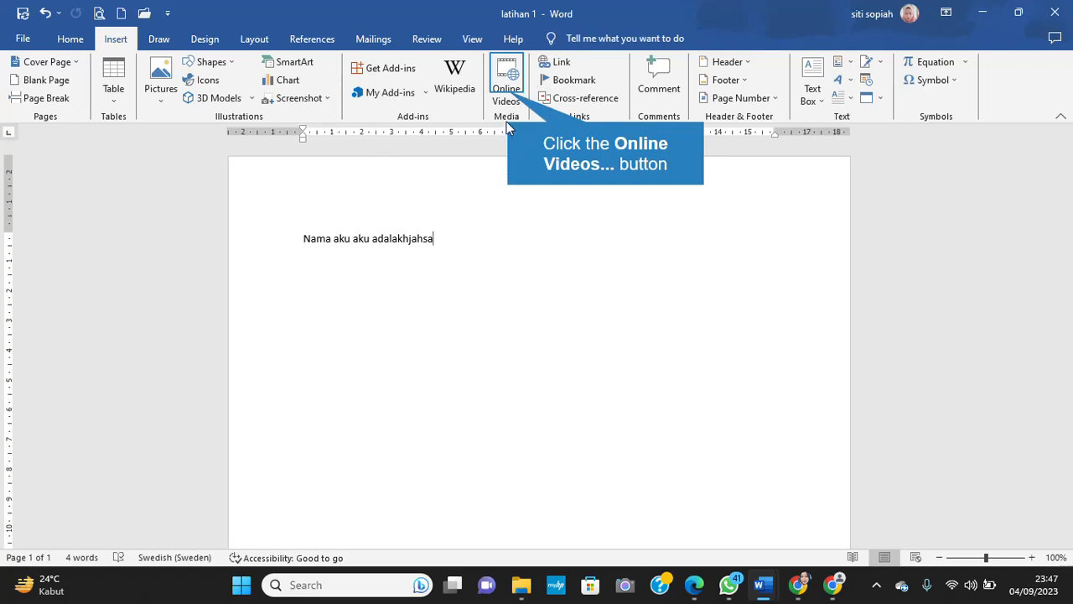
click(507, 96)
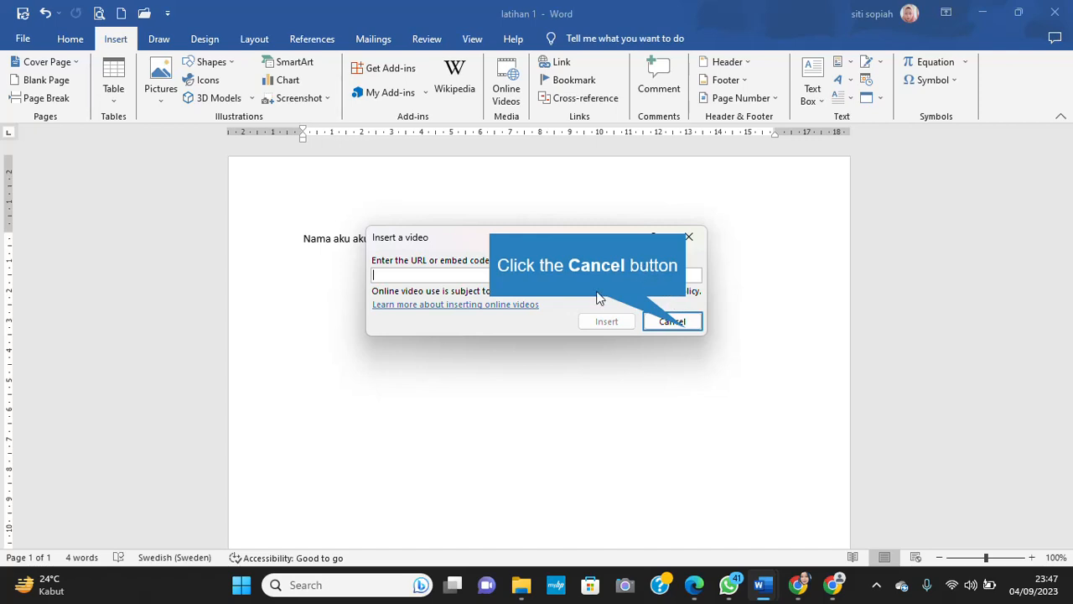
click(689, 322)
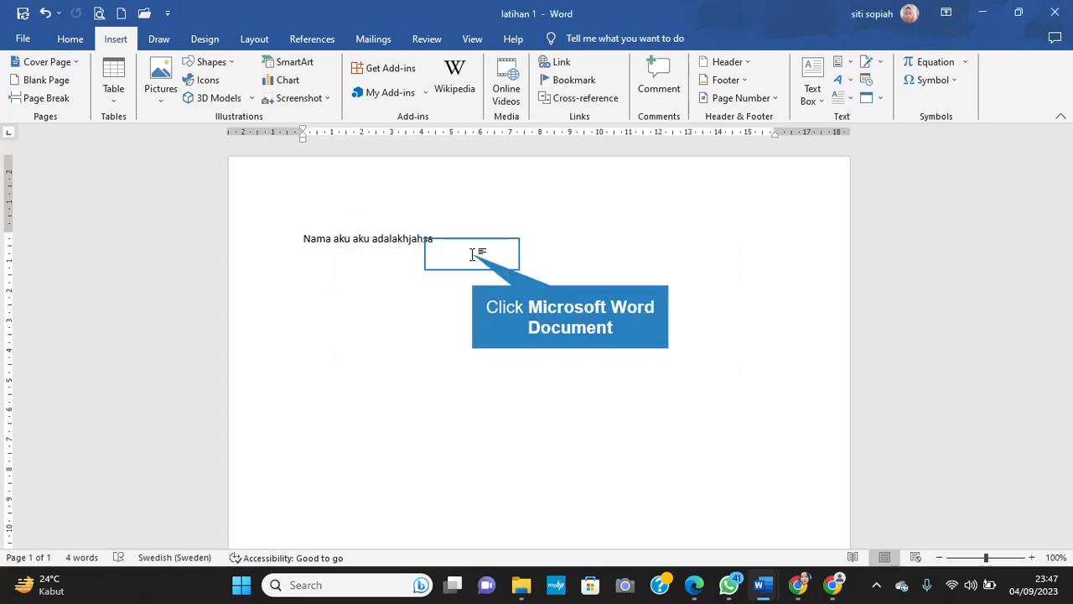
Start a hyperlink for the line "Nama aku aku adalakhjahsa" and look through its link target types, including E-mail Address.
drag(472, 255, 264, 253)
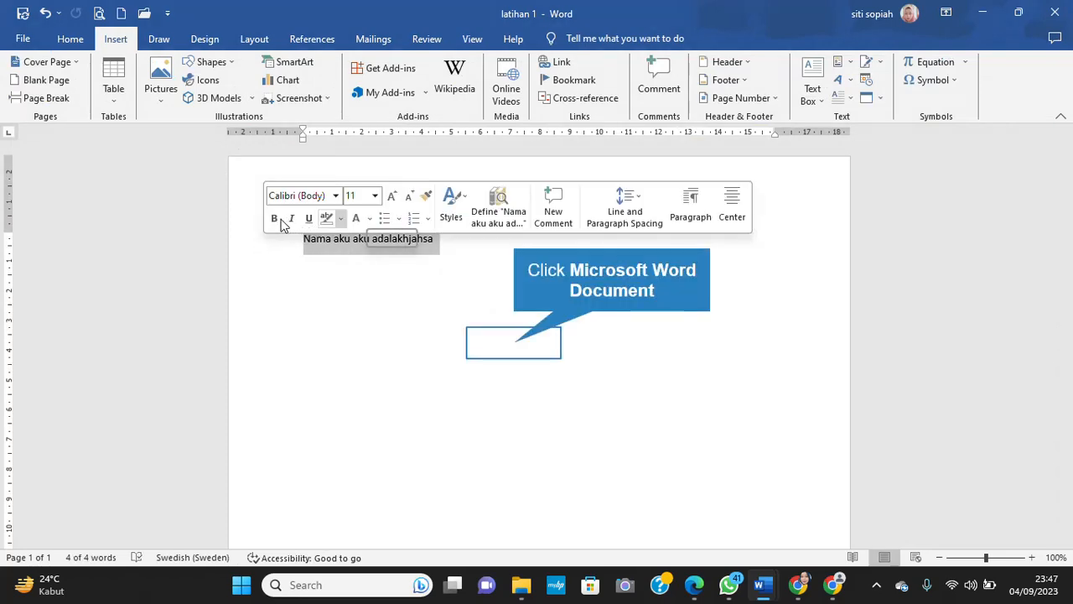
click(513, 342)
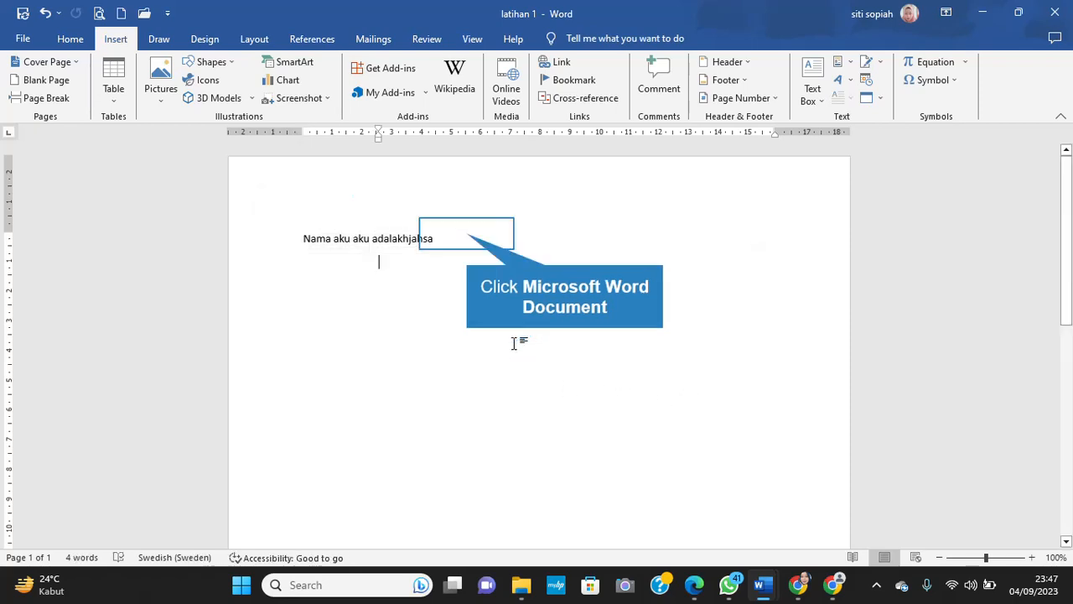
click(260, 241)
click(560, 64)
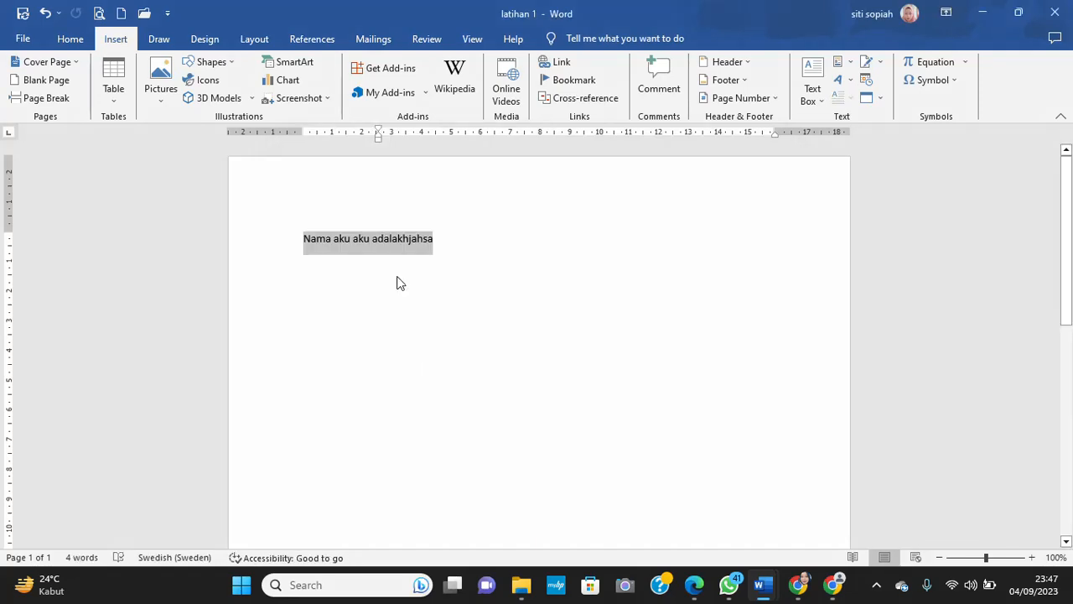
click(404, 279)
click(320, 267)
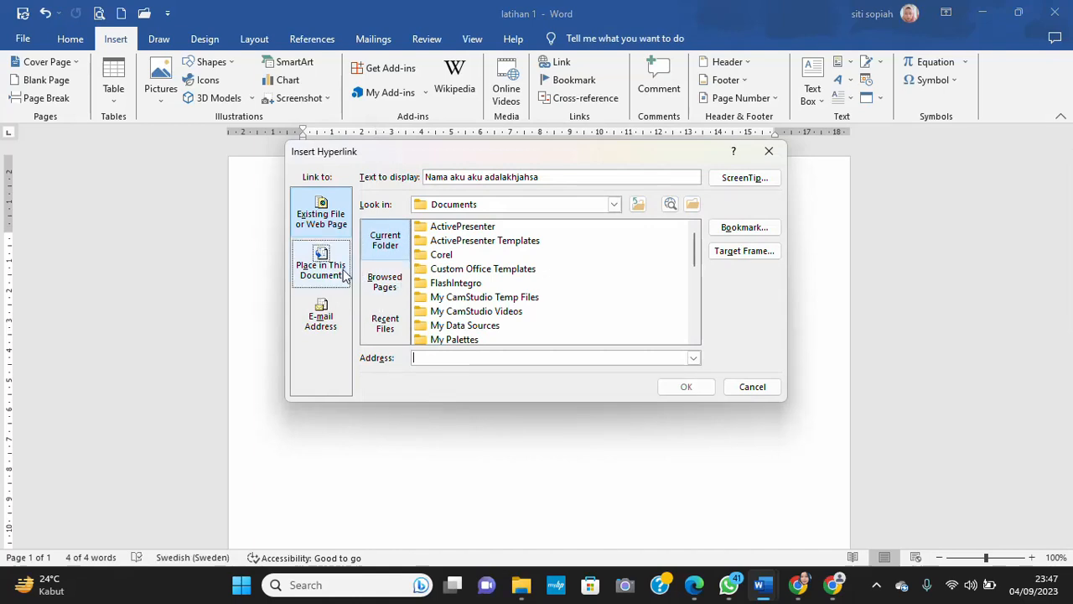
click(321, 317)
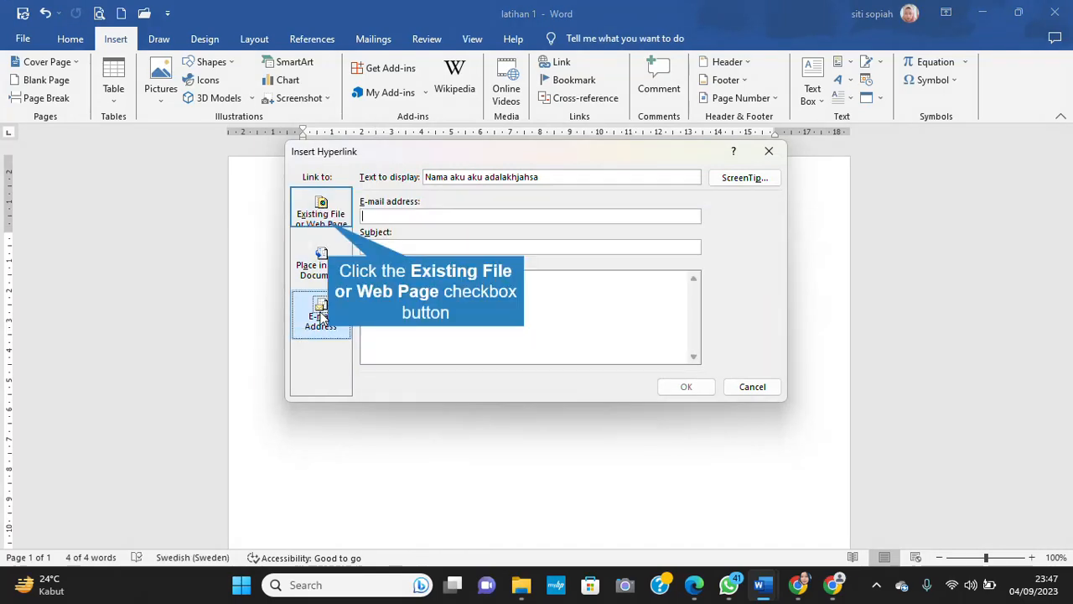
click(329, 223)
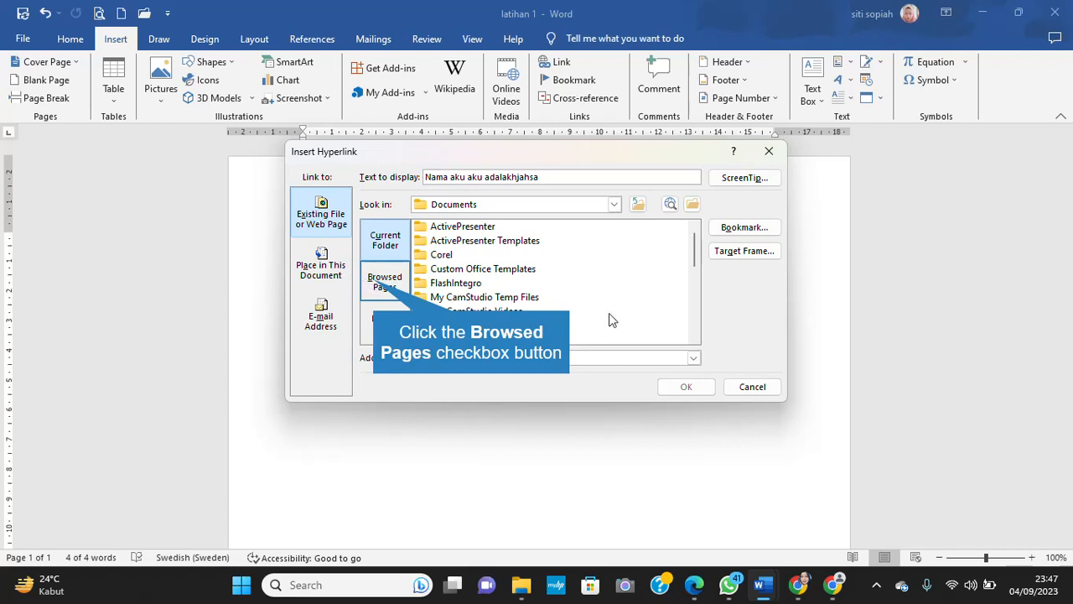
Examine the browsed pages, recent files and other hyperlink targets, and leave without adding a link.
click(375, 283)
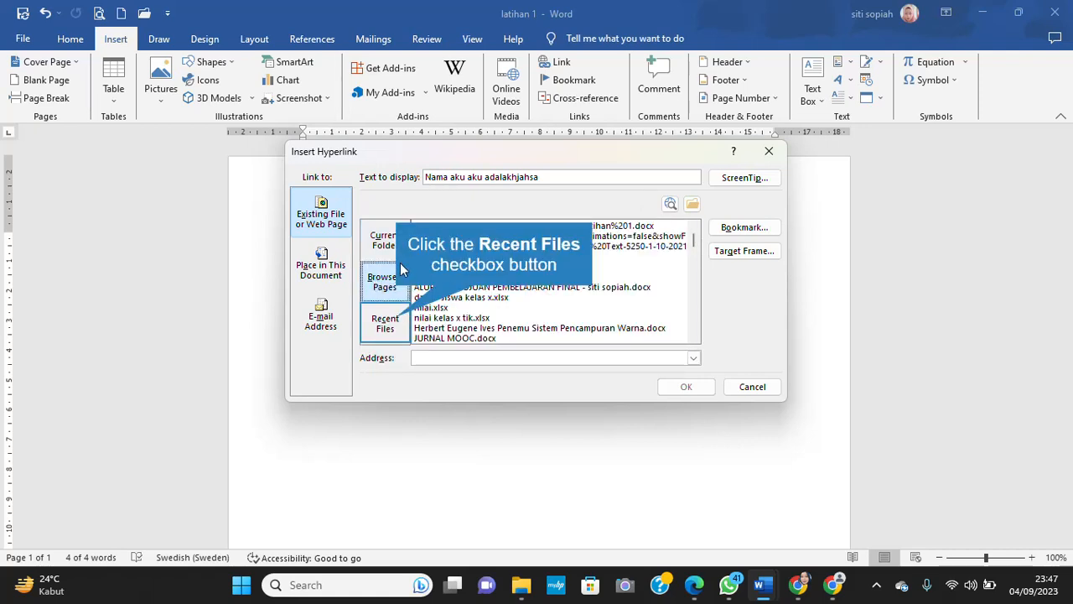
click(392, 321)
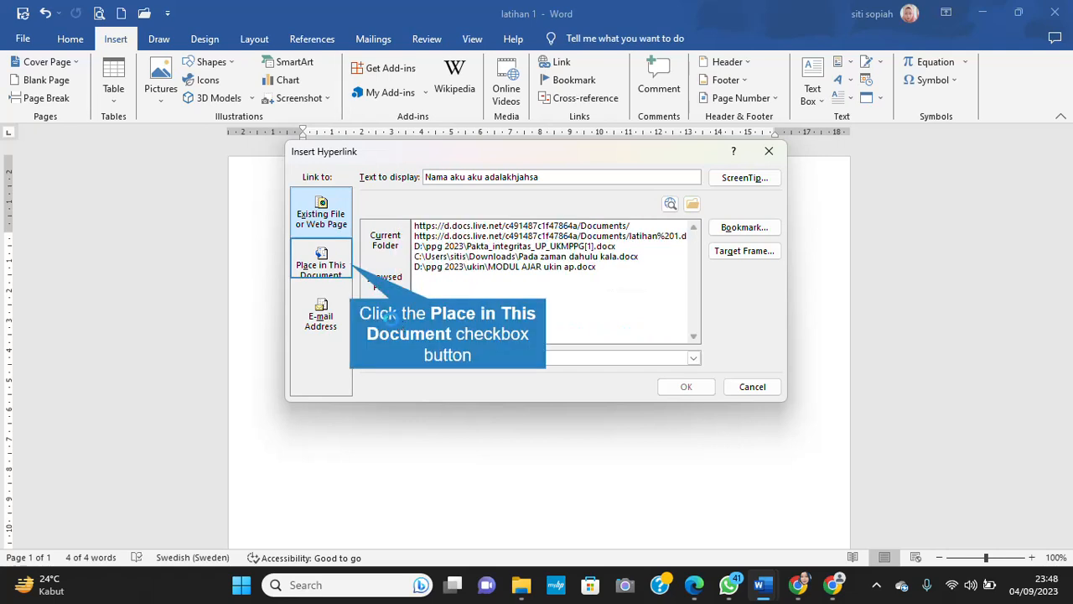
click(349, 264)
click(323, 318)
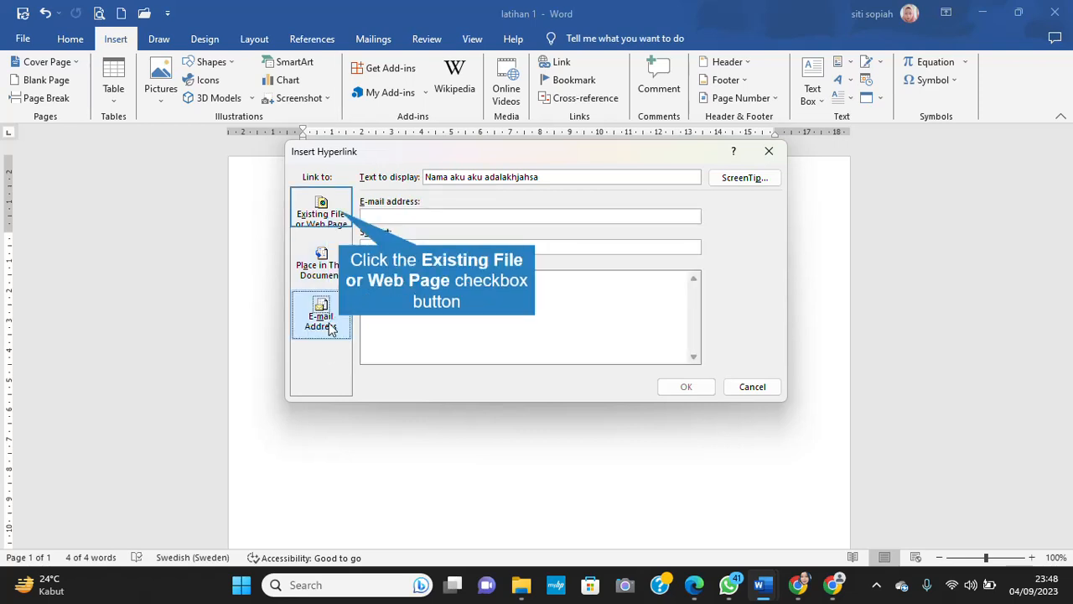
click(334, 219)
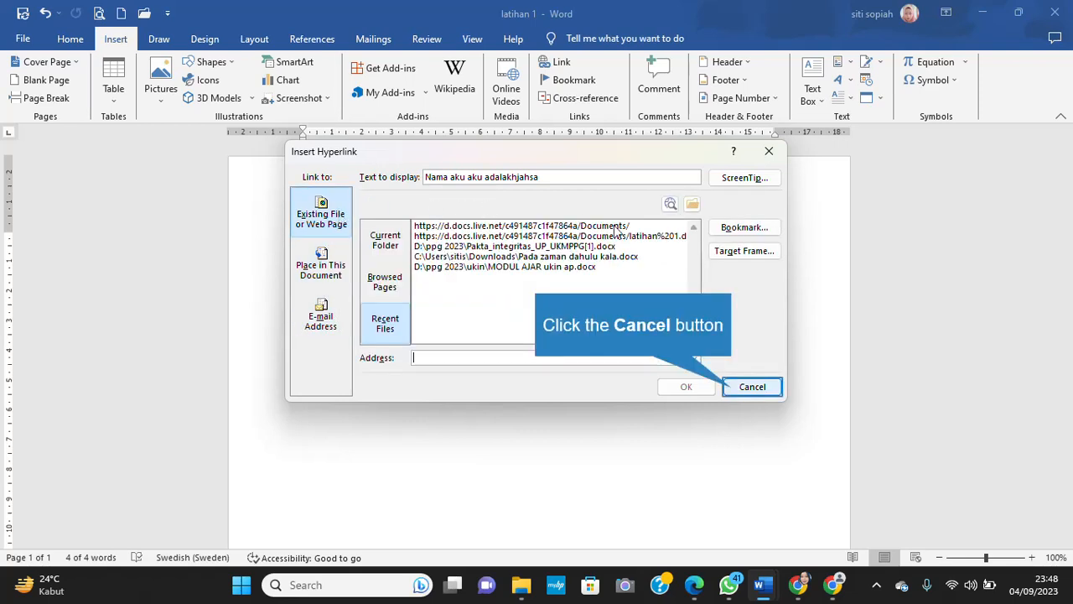
click(733, 385)
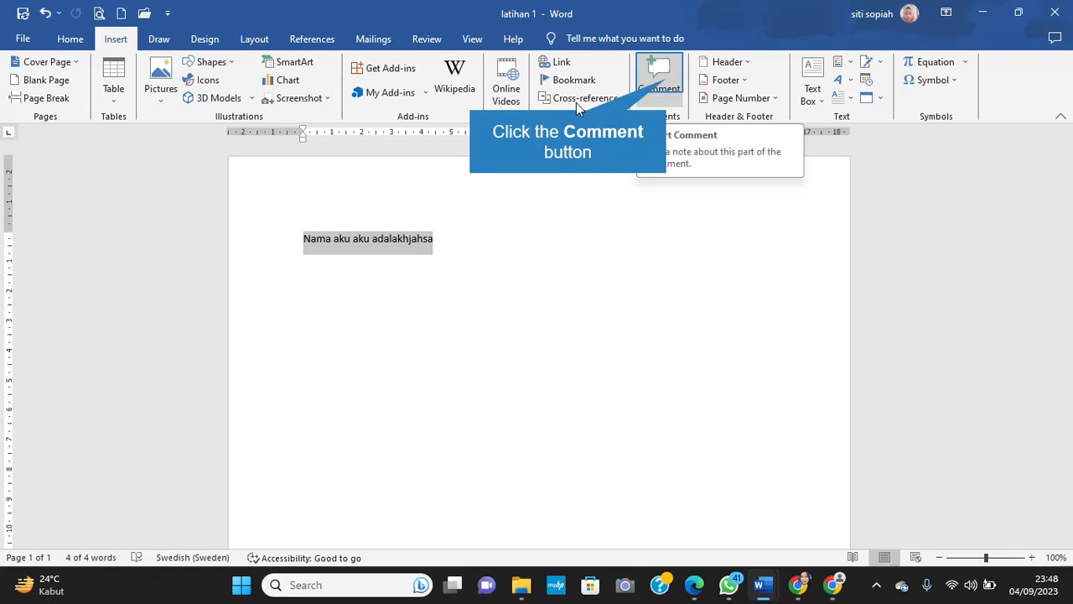
Add the comment "Saya author" to the selected line of text.
click(668, 90)
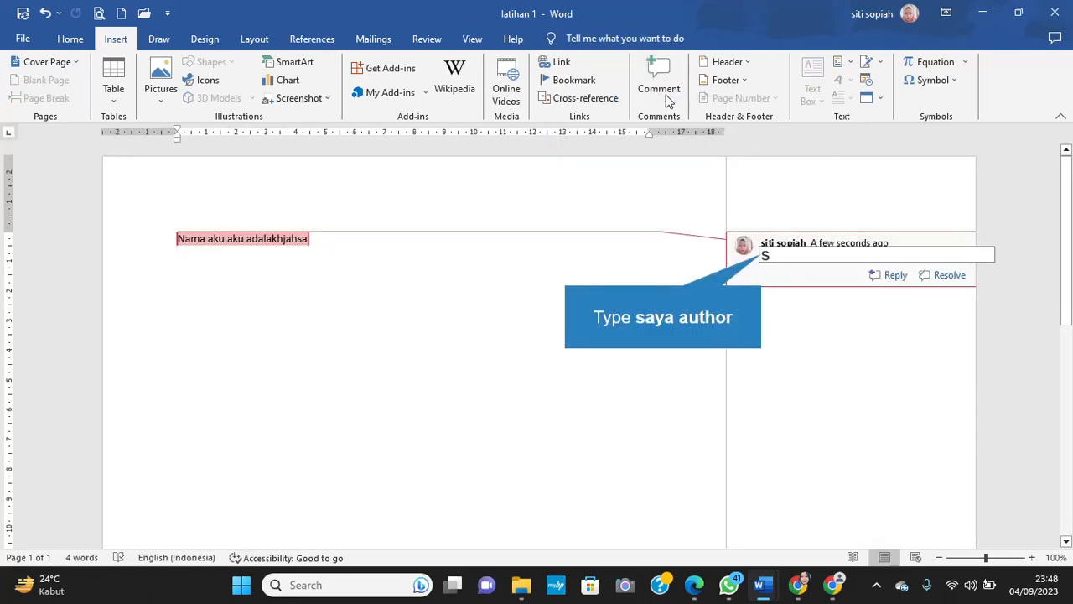
text(saya author)
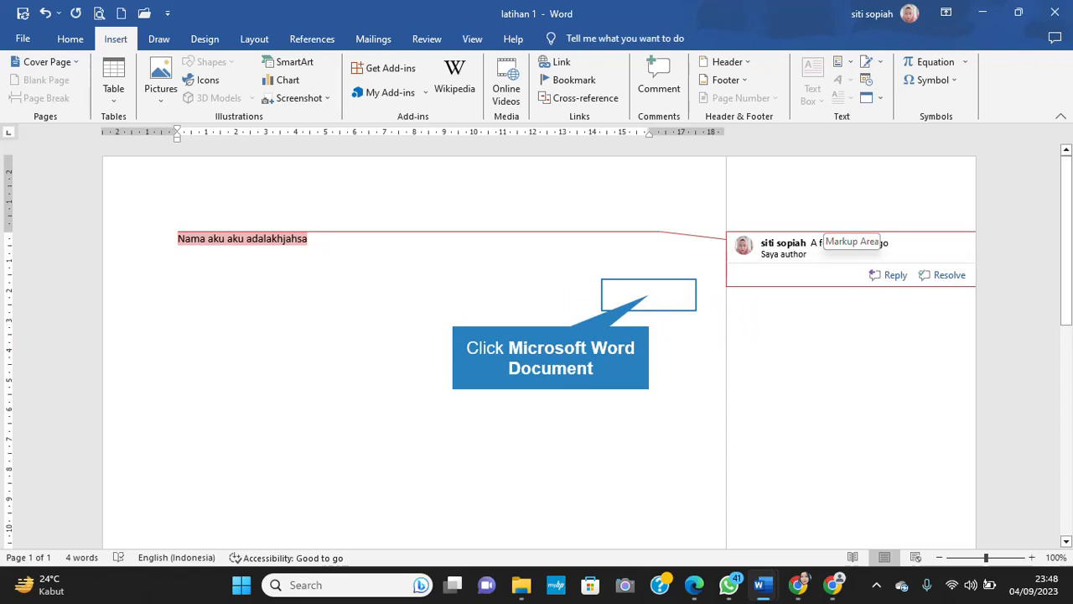
click(649, 295)
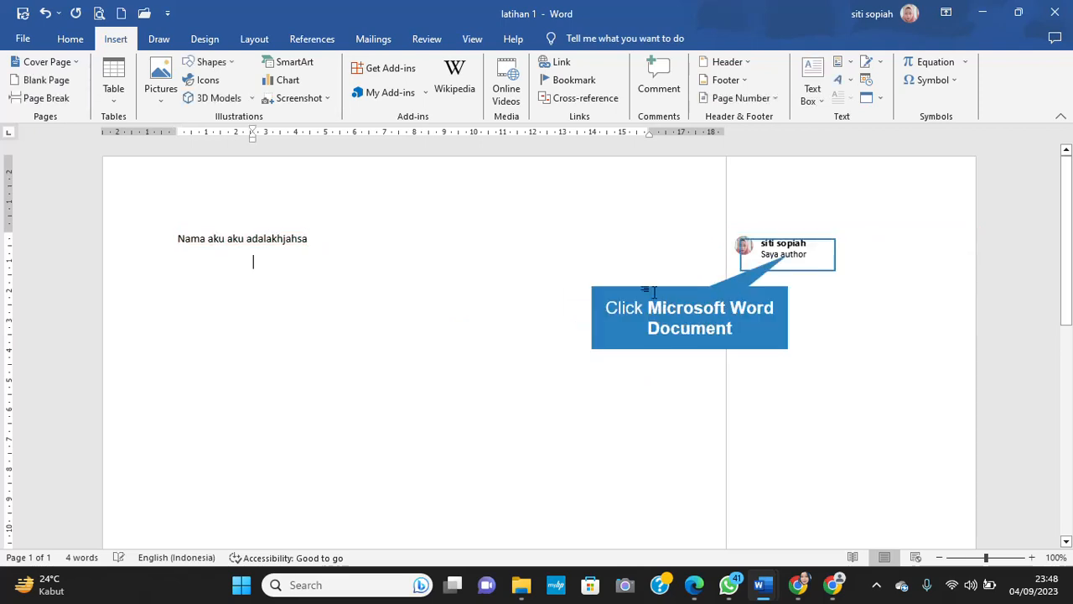
Resolve the "Saya author" comment and delete it from the document.
click(788, 254)
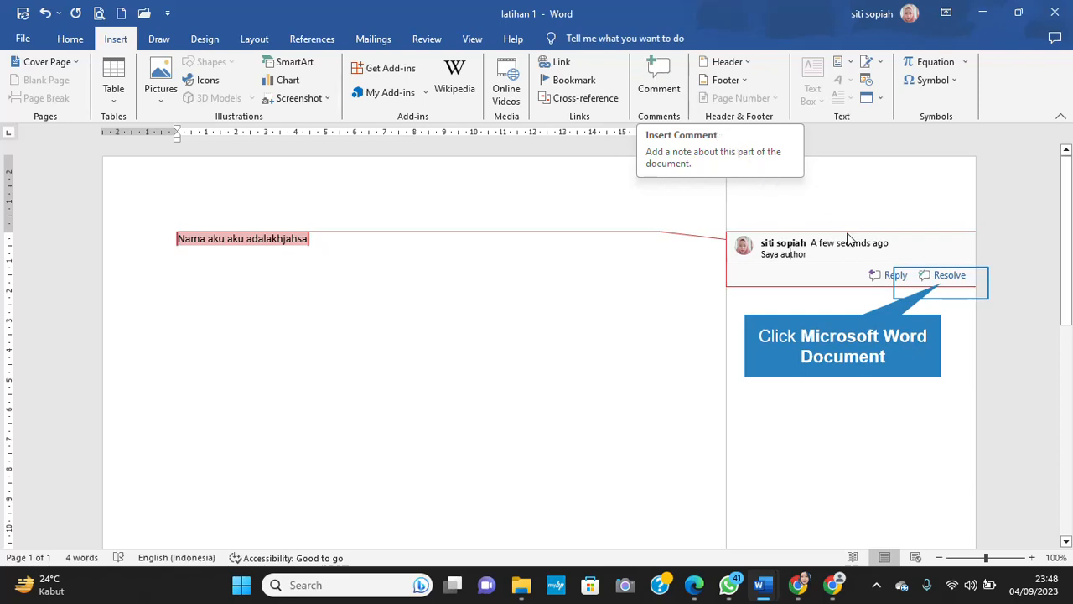
click(920, 276)
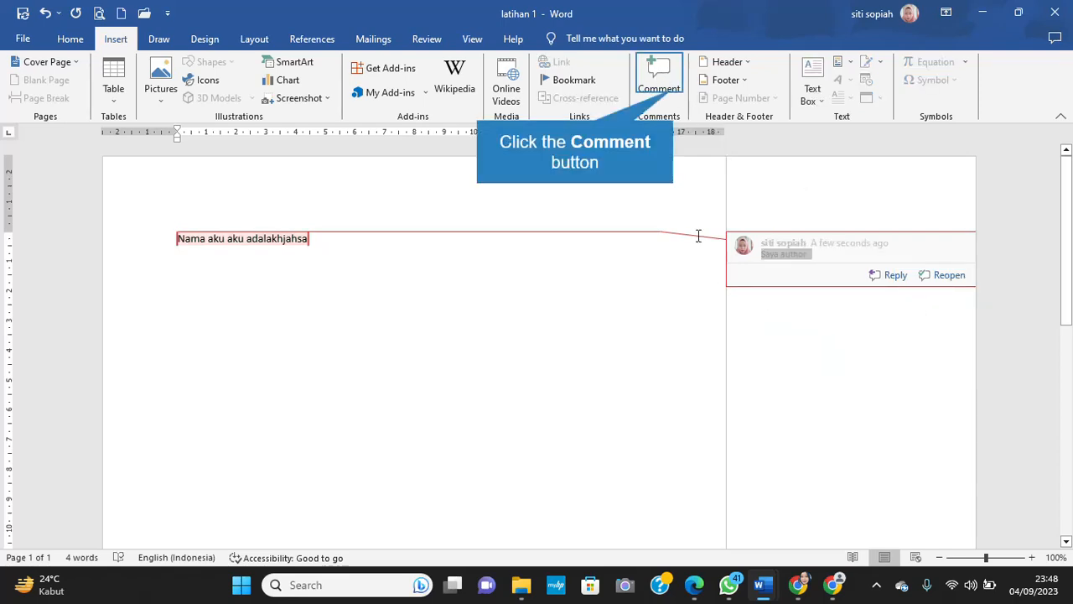
click(676, 95)
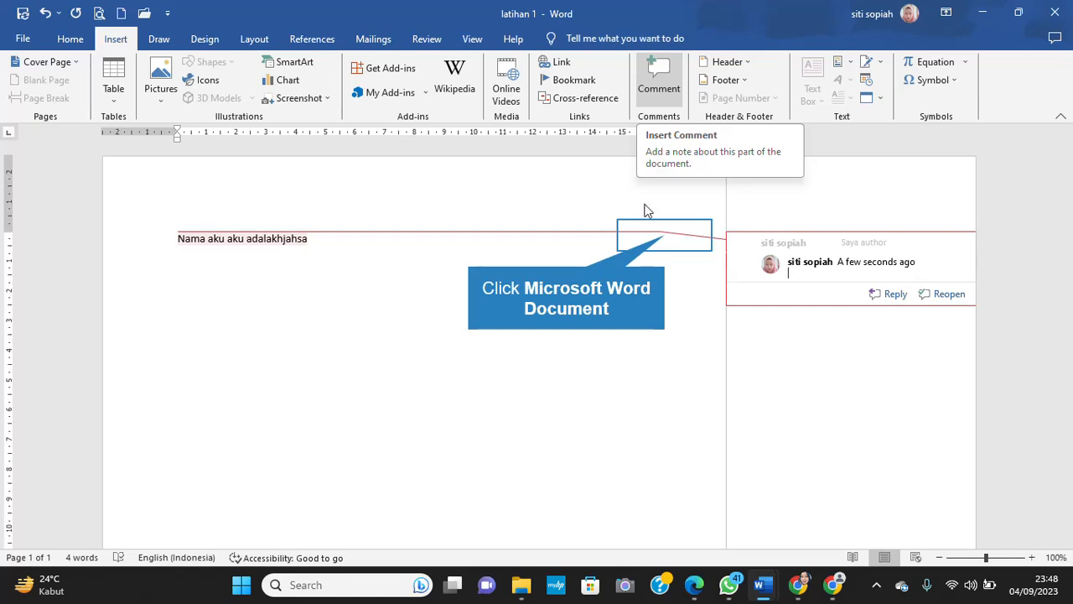
right_click(766, 242)
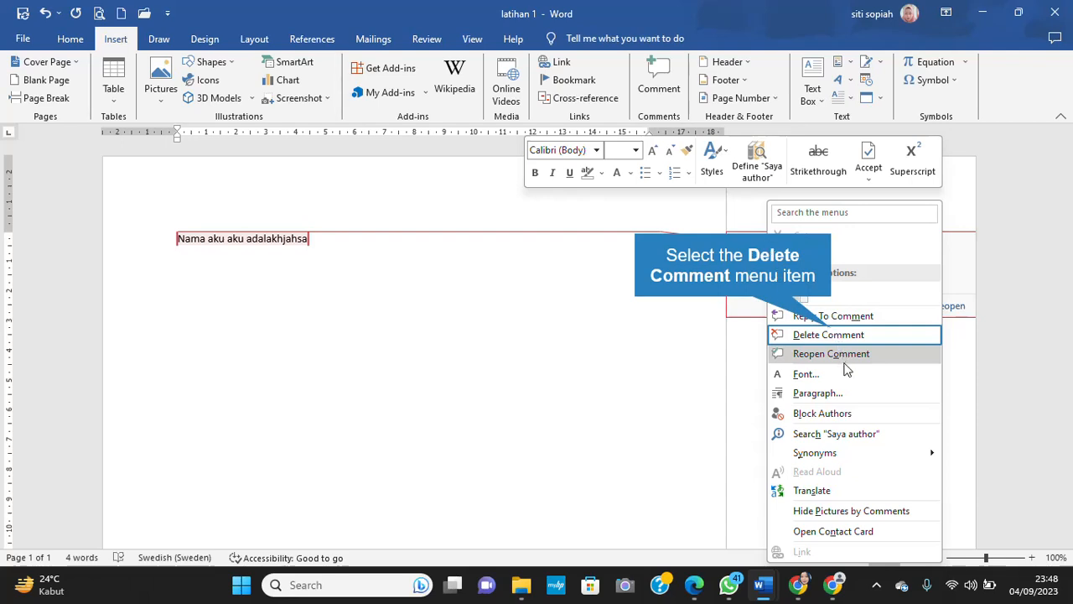
click(834, 334)
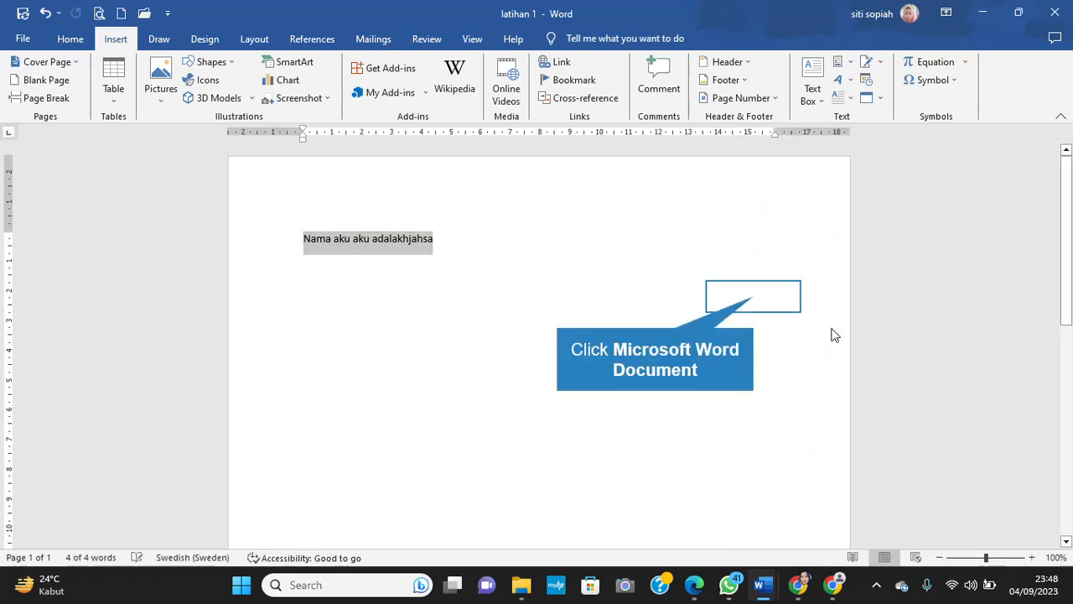
Look through the Symbol choices without inserting any.
click(759, 295)
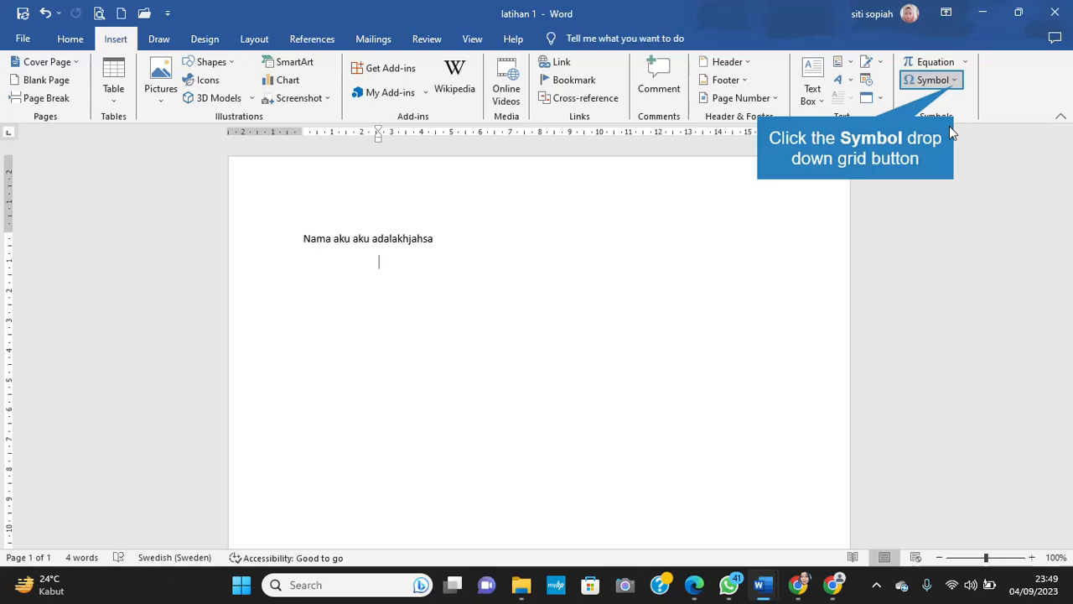
click(955, 80)
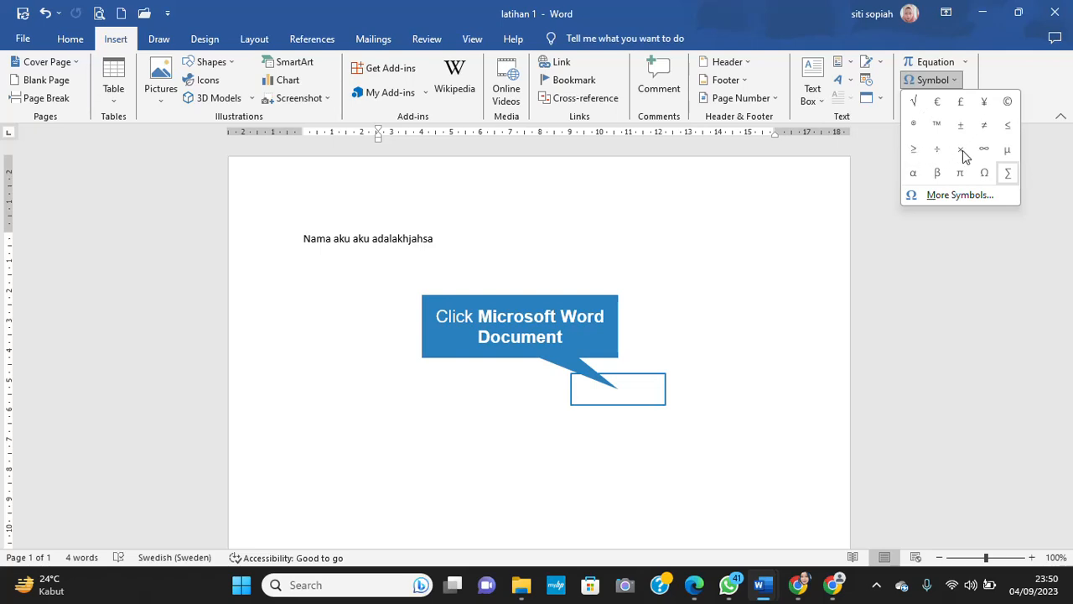
click(618, 392)
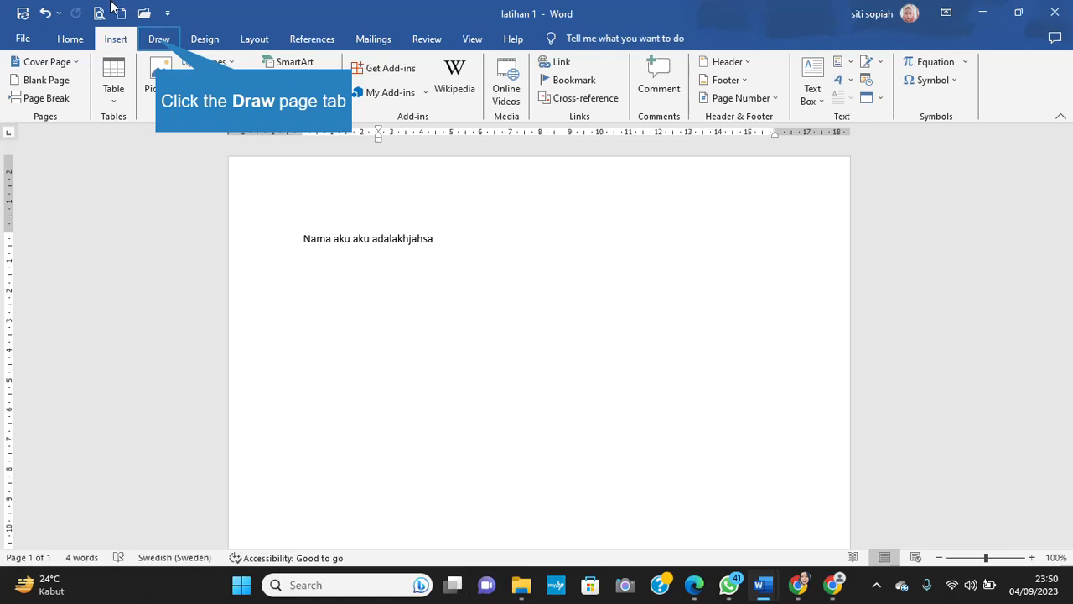
Look through the Format Background options among the Draw commands without choosing any, and try Ink to Shape.
click(158, 39)
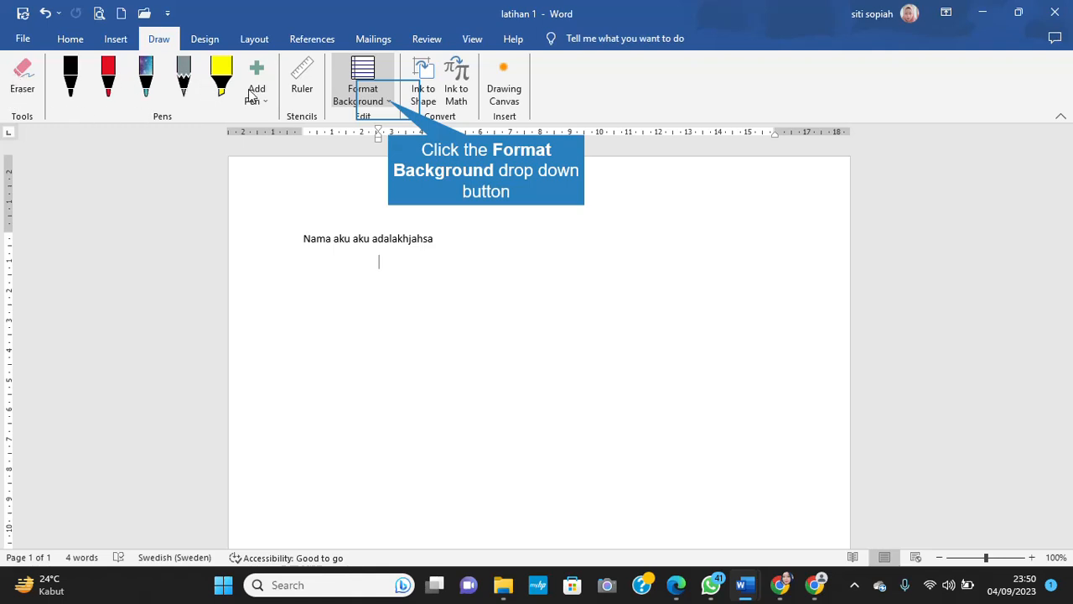
click(388, 100)
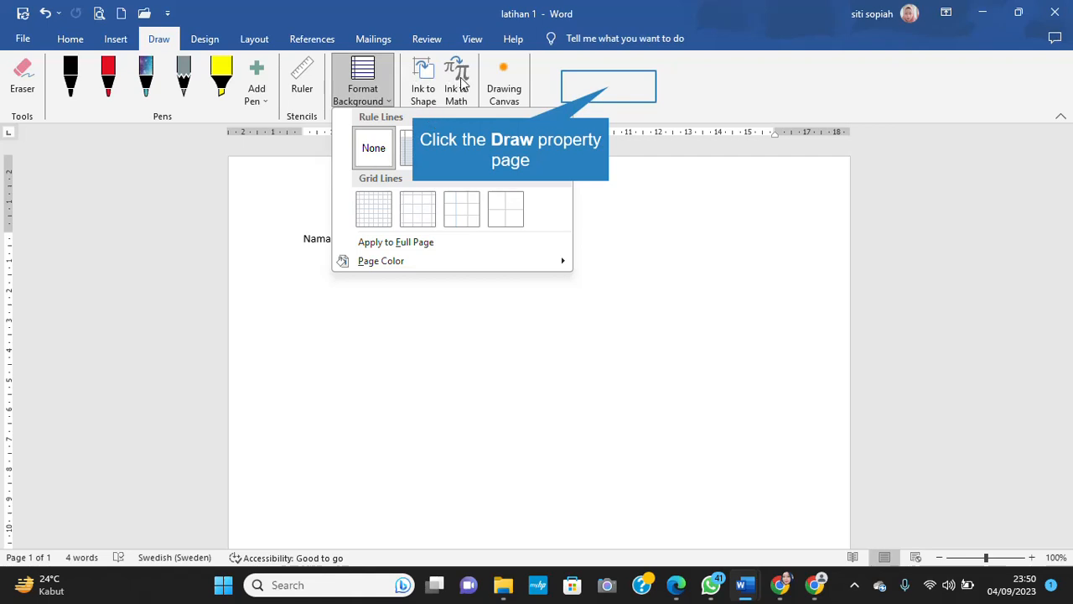
click(609, 87)
click(424, 94)
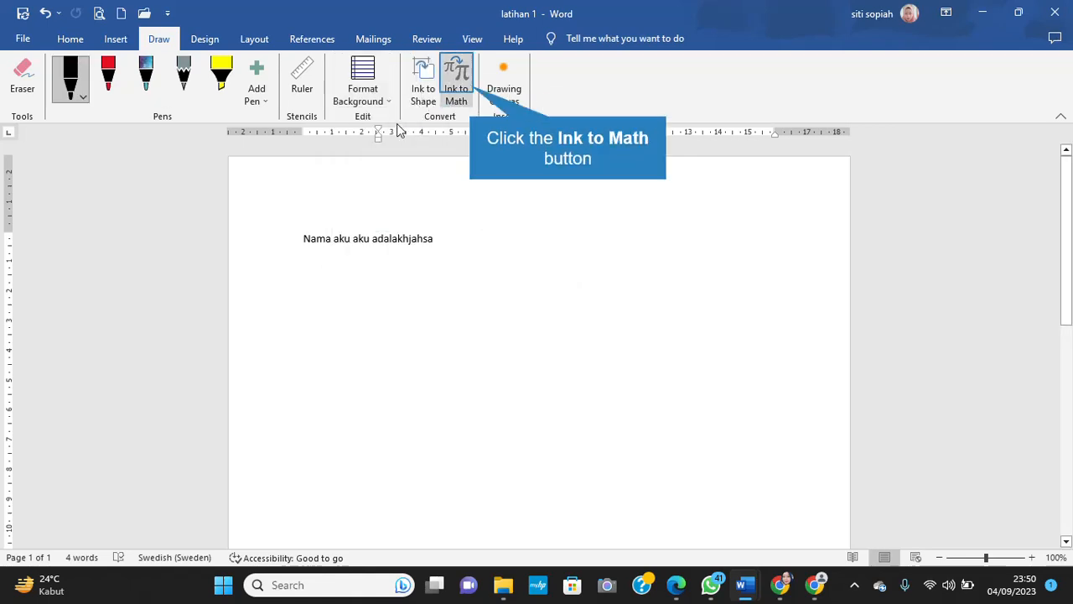
Try Ink to Math by sketching a round shape and a rectangle, and cancel without inserting them.
click(454, 98)
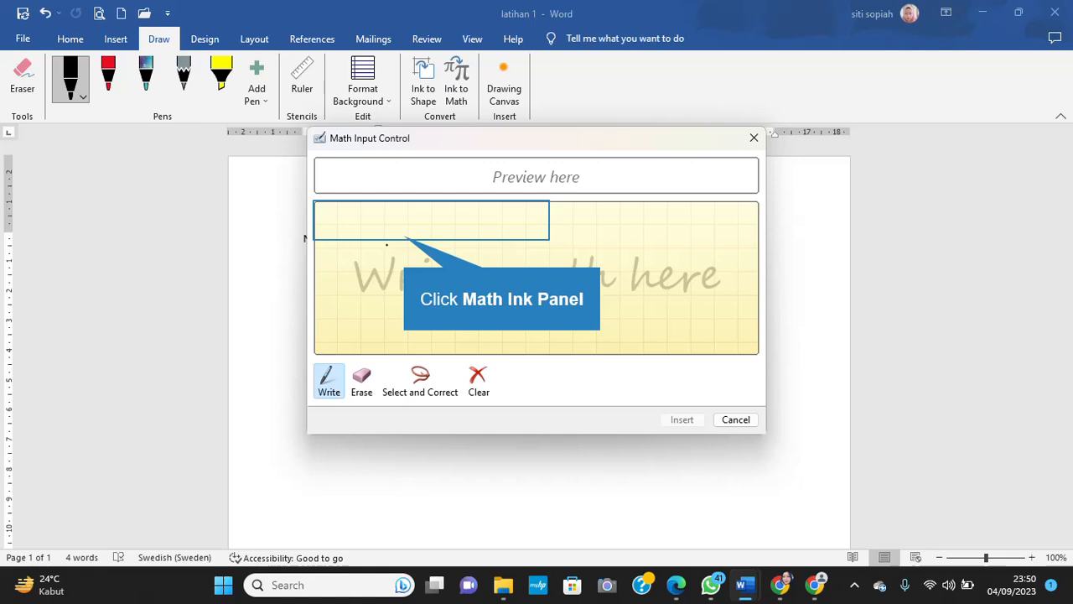
mouse_move(405, 237)
mouse_down()
mouse_move(450, 278)
mouse_move(445, 240)
mouse_move(421, 234)
mouse_up()
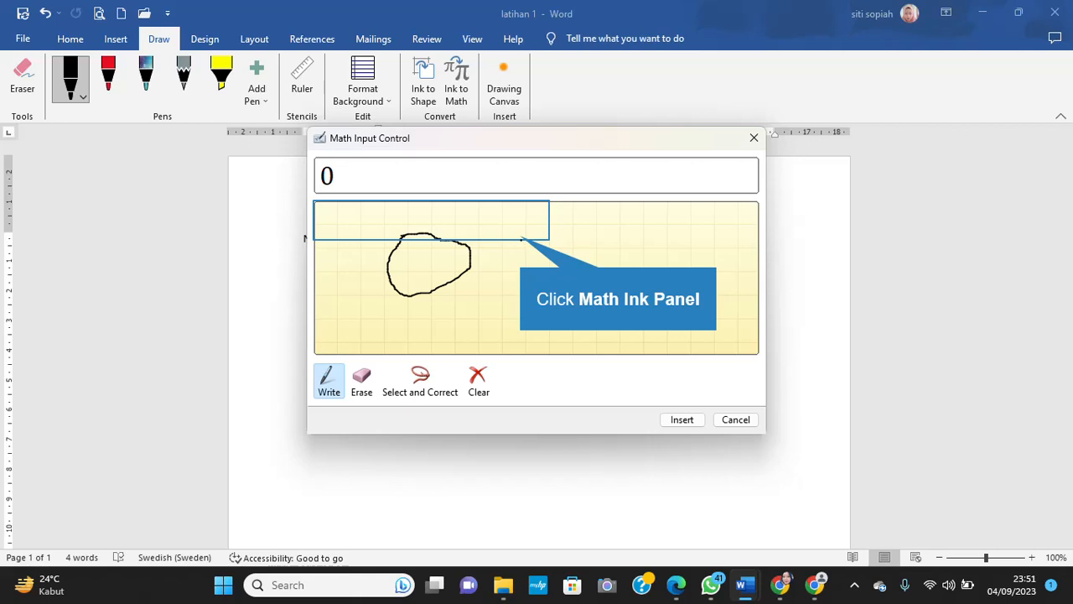
mouse_move(520, 238)
mouse_down()
mouse_move(552, 291)
mouse_move(632, 287)
mouse_move(659, 268)
mouse_move(664, 238)
mouse_move(522, 238)
mouse_up()
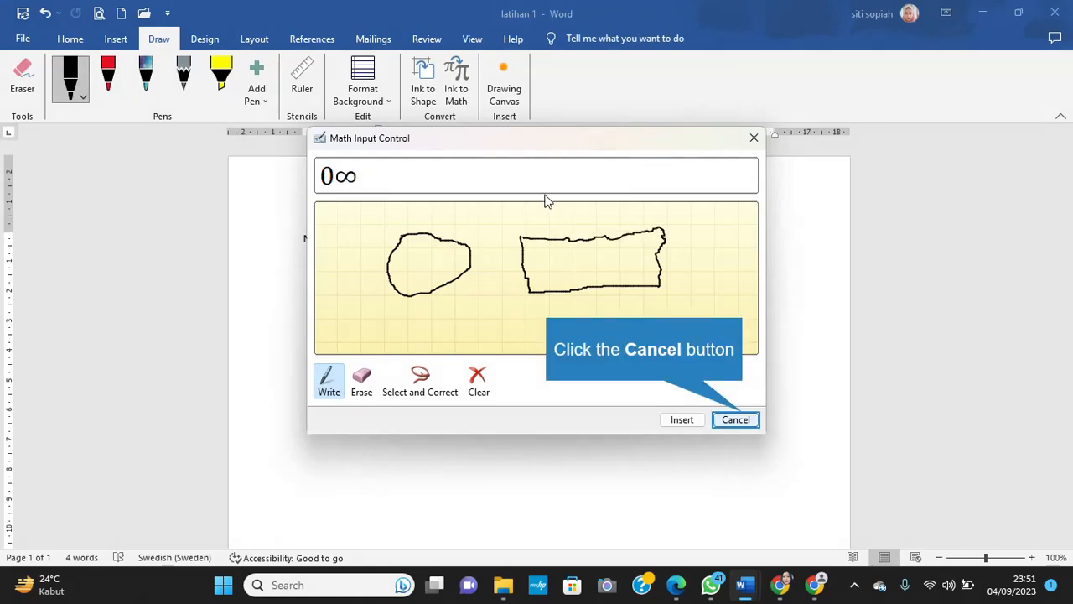
click(740, 419)
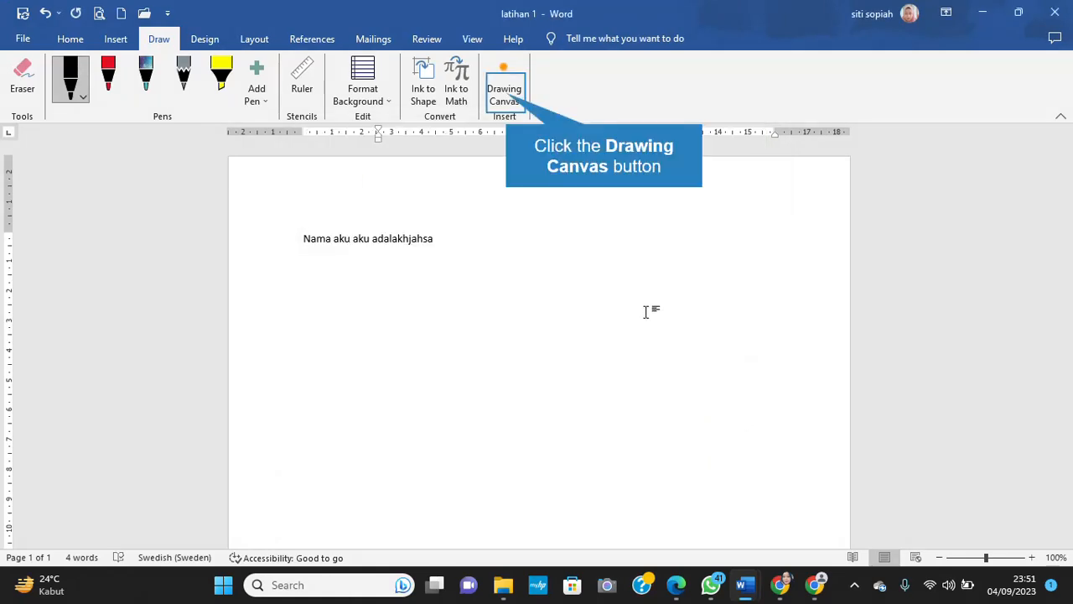
Insert a drawing canvas below the text line and look through the canvas's available options without choosing any.
click(506, 97)
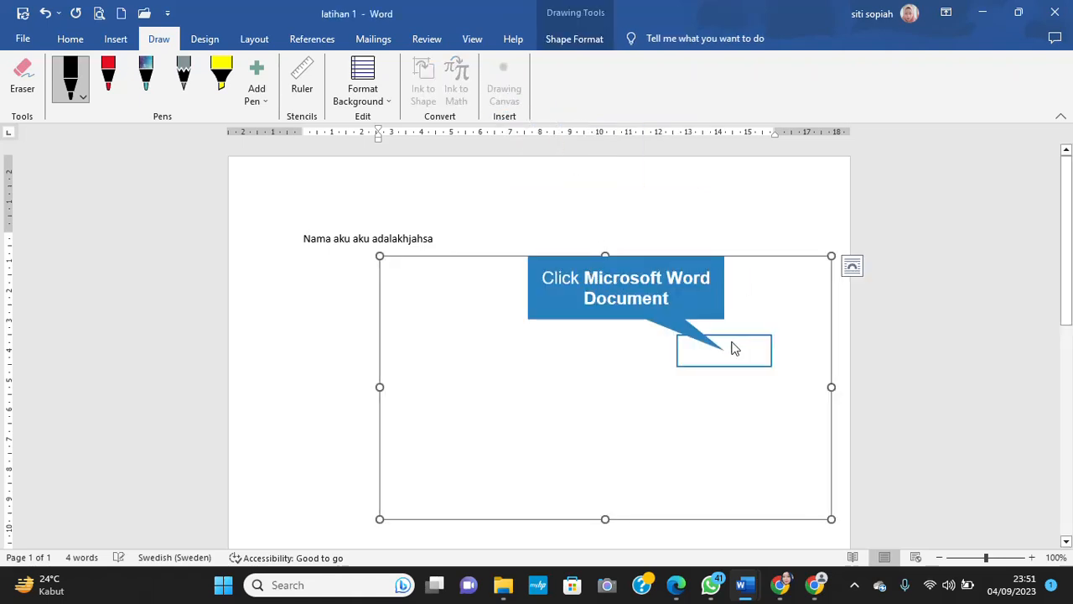
right_click(784, 253)
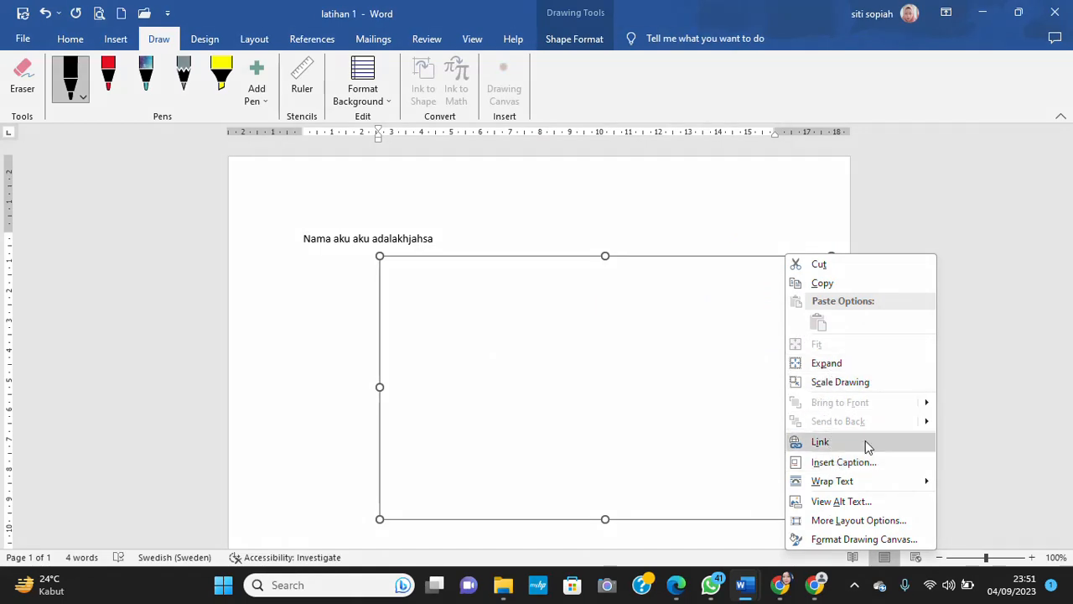
key(Escape)
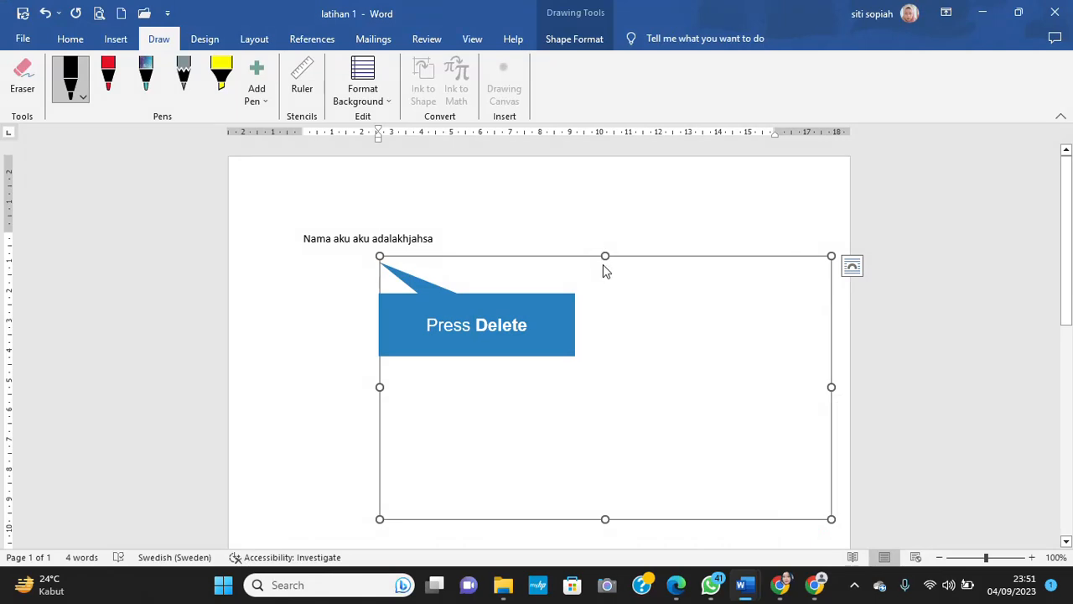
Delete the empty drawing canvas below the text line and look through the document themes without applying any.
key(Delete)
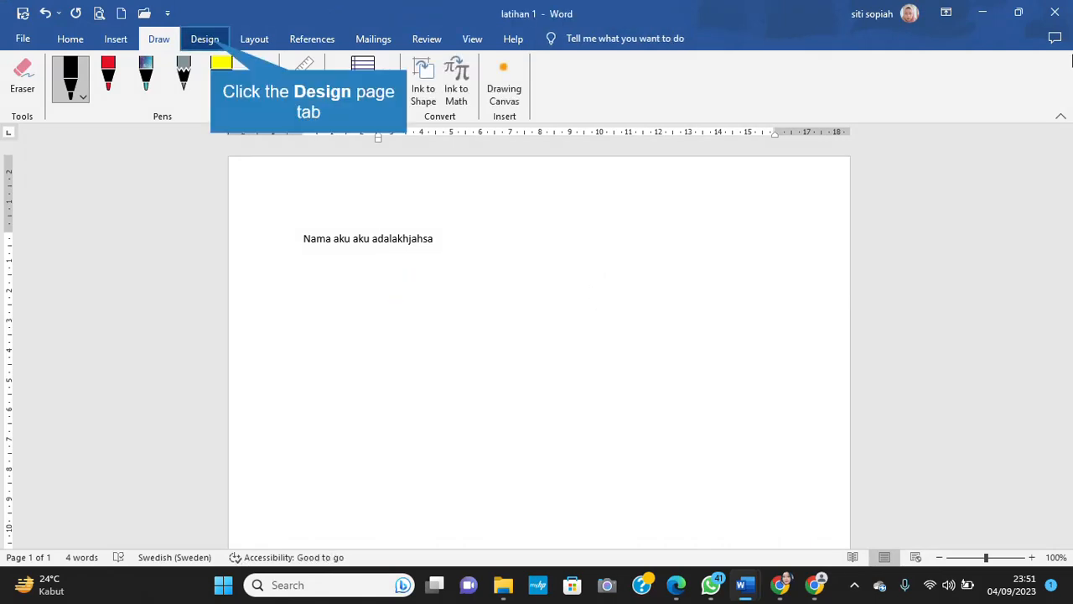
click(210, 38)
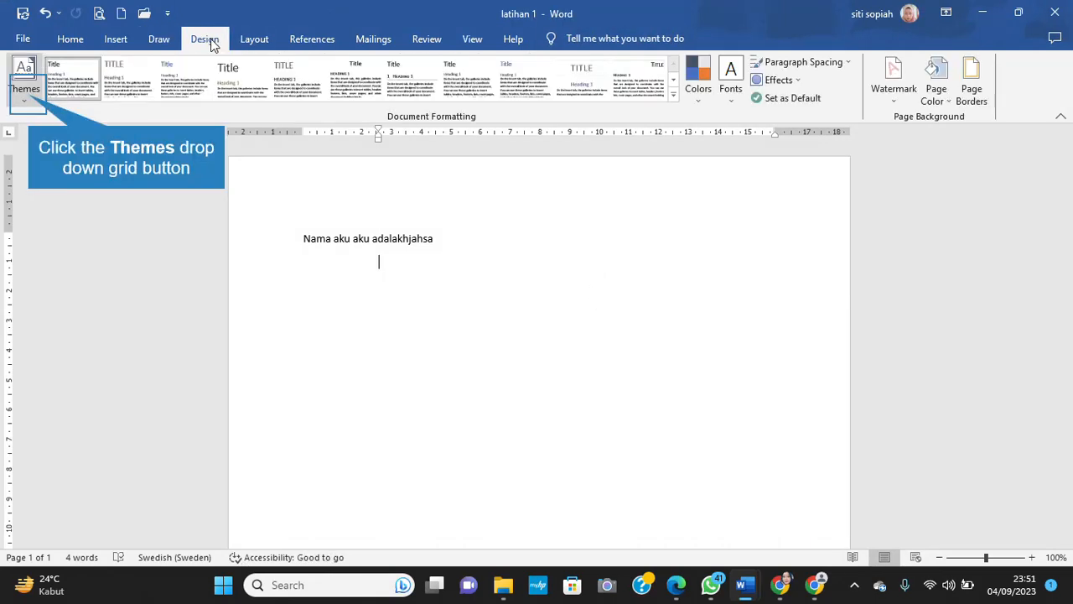
click(29, 94)
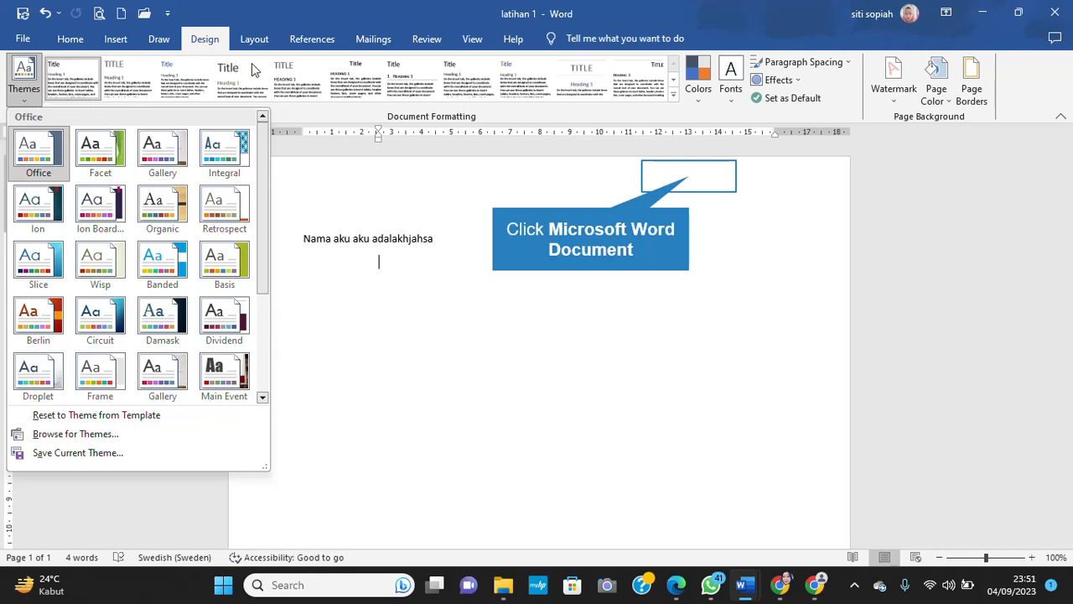
click(690, 177)
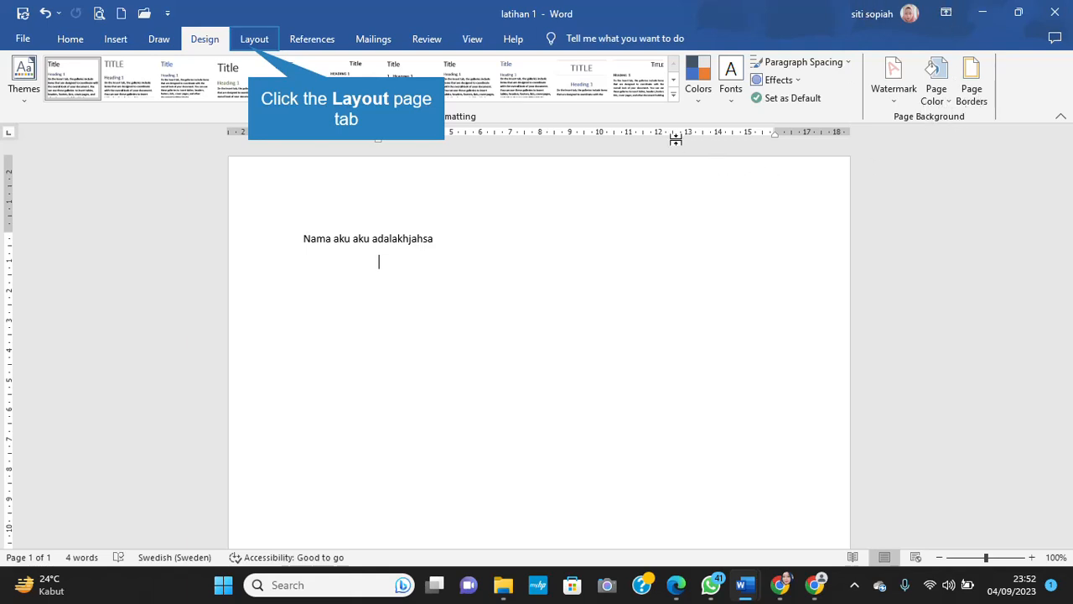
Look through the page setup choices for margins, orientation, size, columns, line numbers and hyphenation without changing any.
click(252, 40)
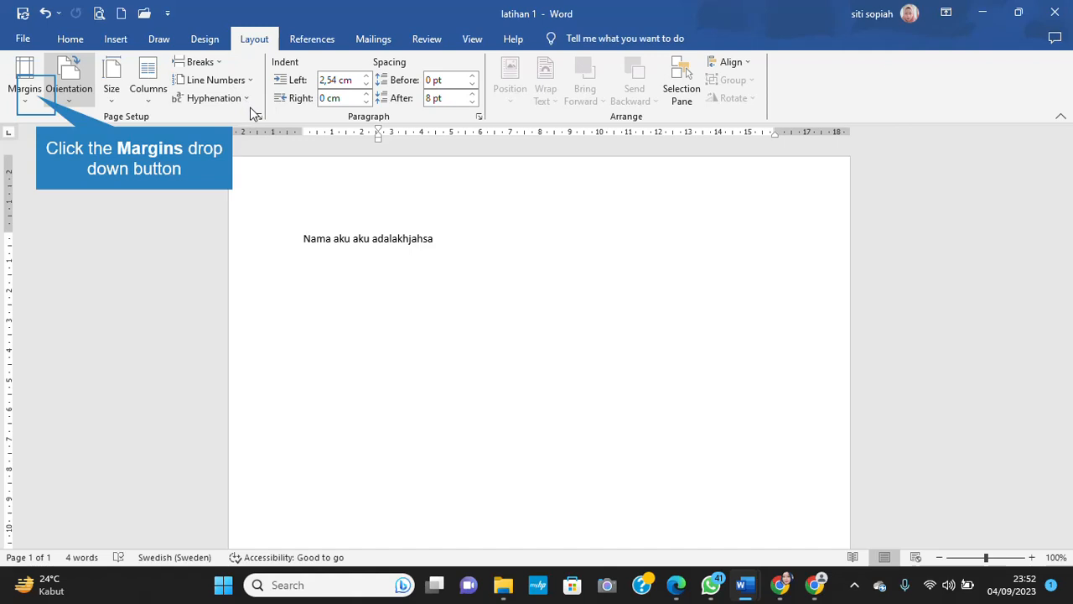
click(25, 92)
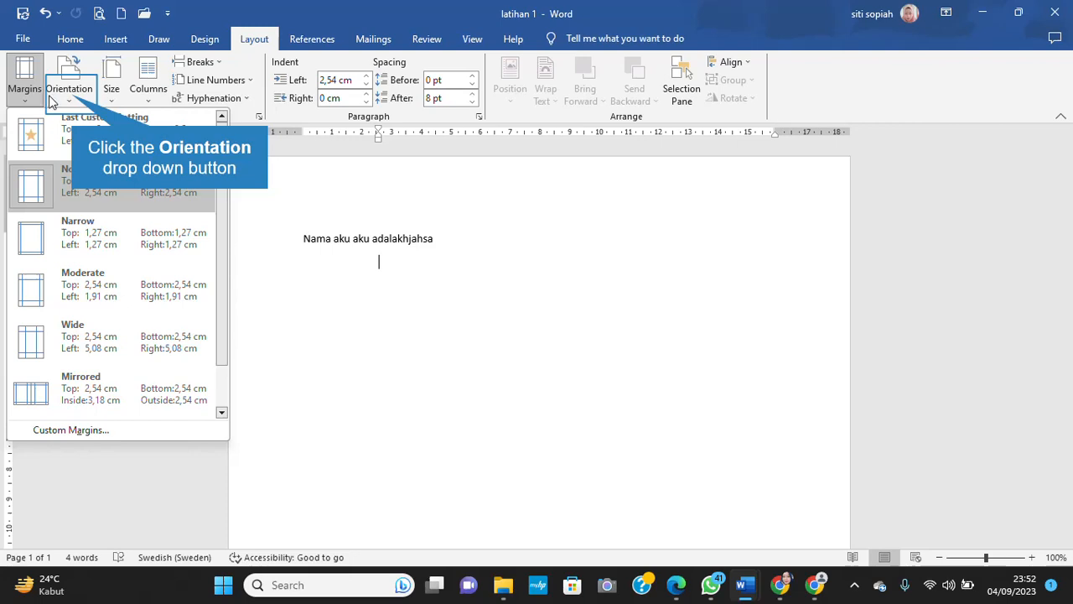
click(71, 94)
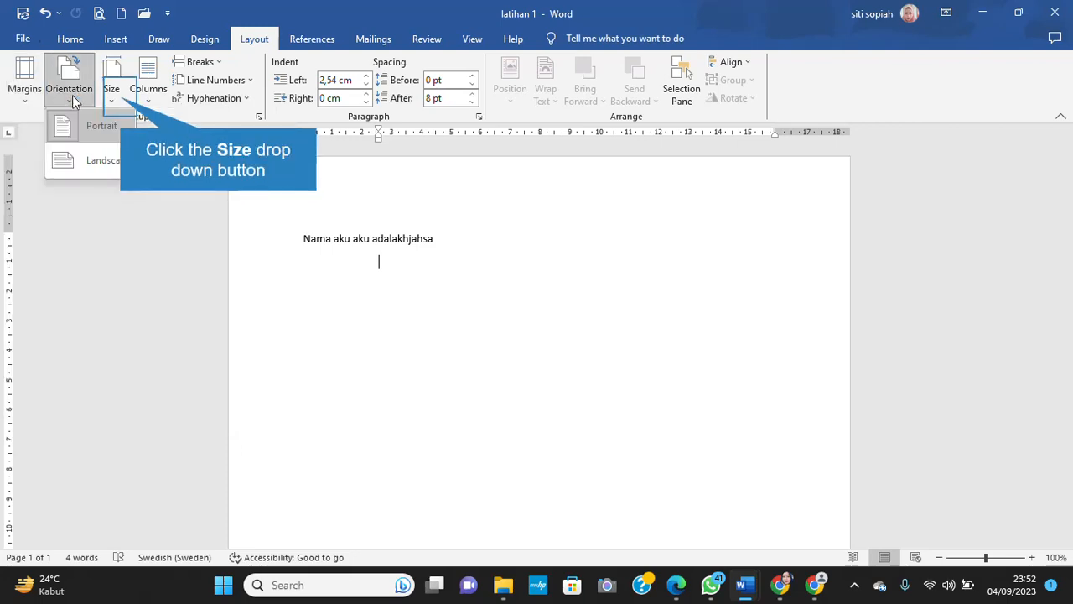
click(117, 98)
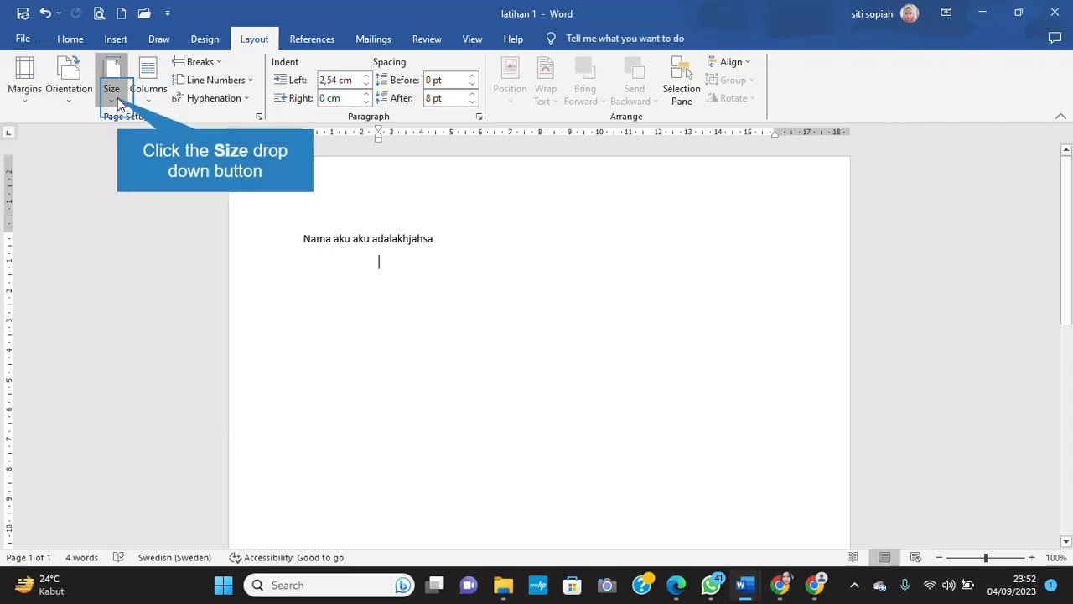
click(151, 98)
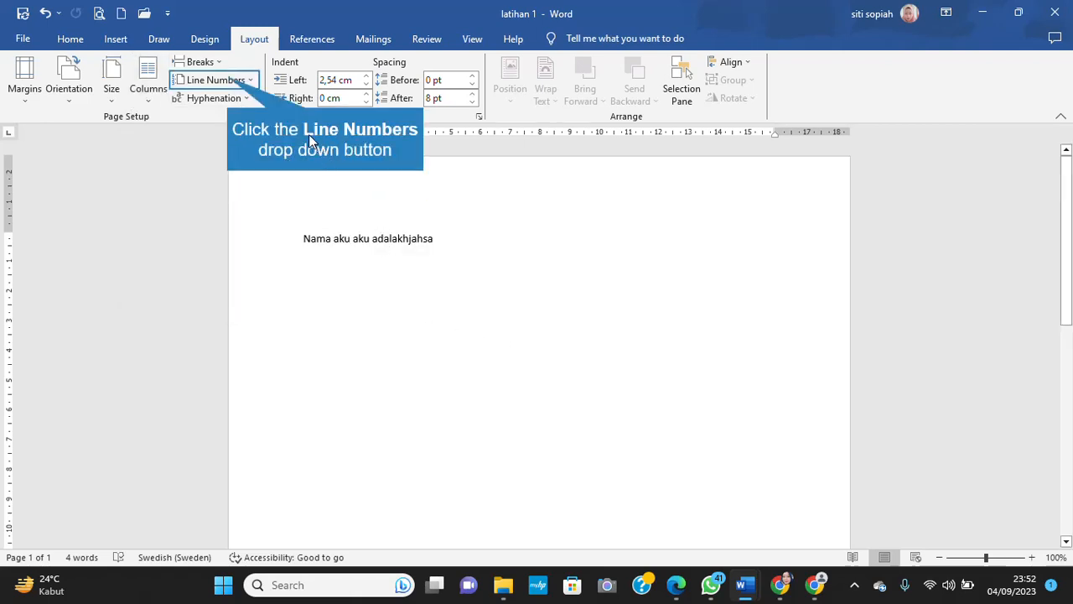
click(229, 83)
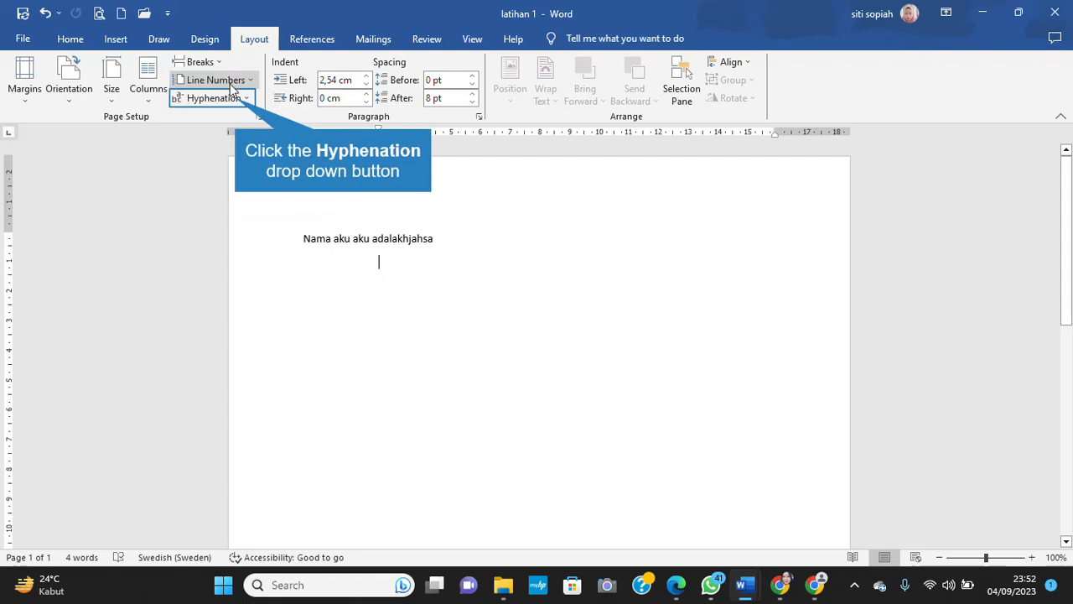
click(234, 98)
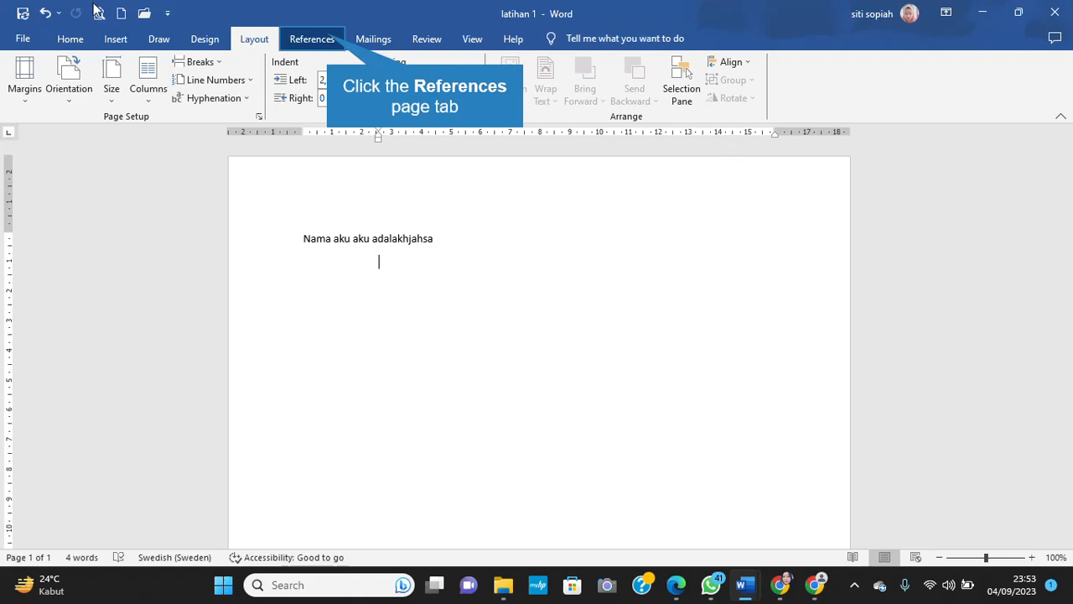
Look through the References commands, including the table of contents and citation choices, without inserting anything.
click(329, 40)
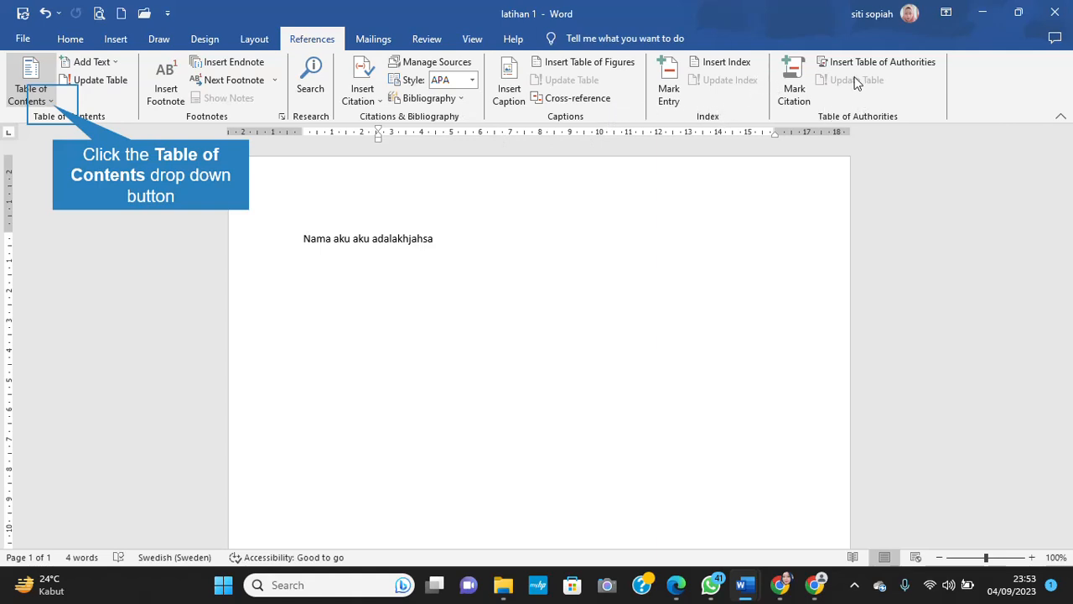
click(52, 101)
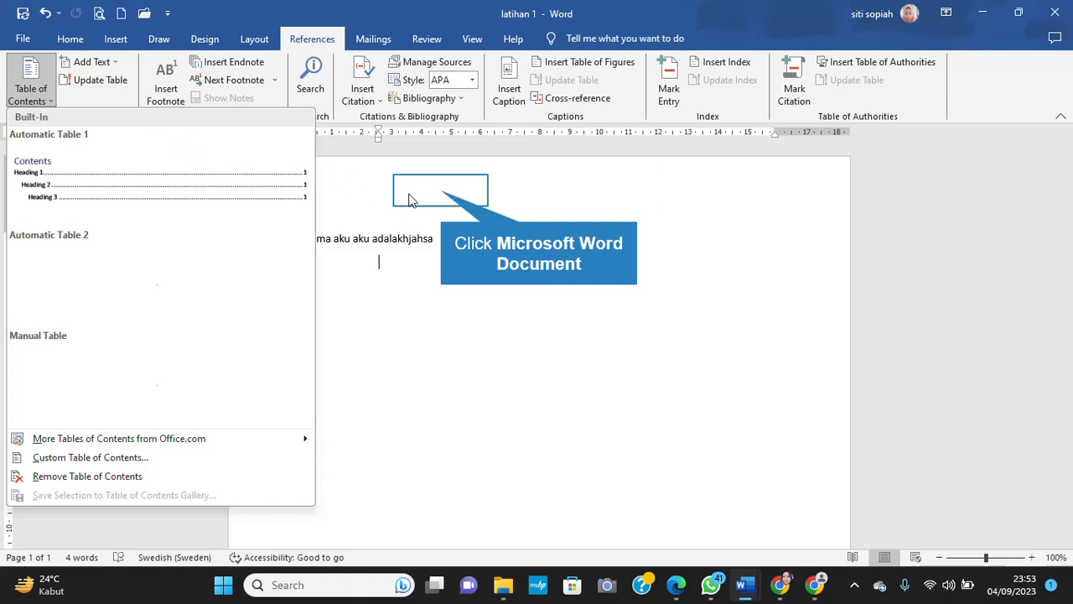
click(442, 200)
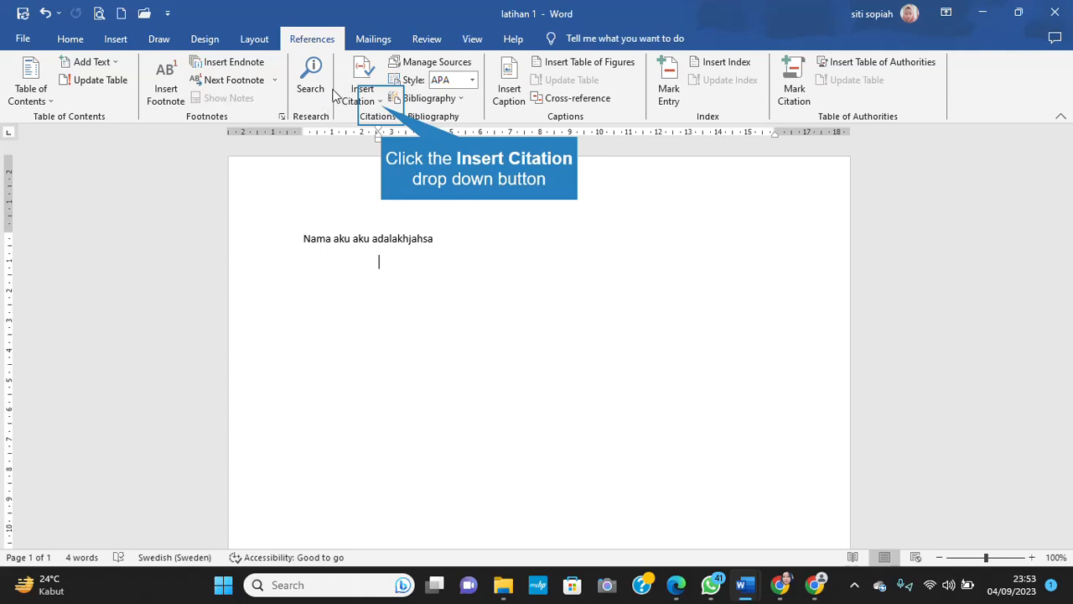
click(380, 101)
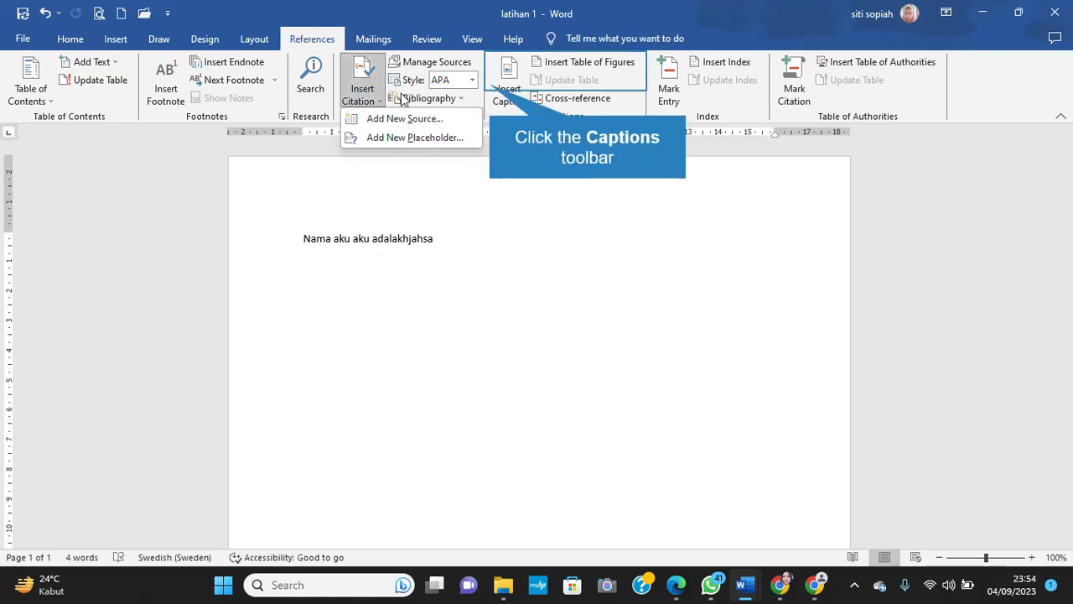
click(489, 91)
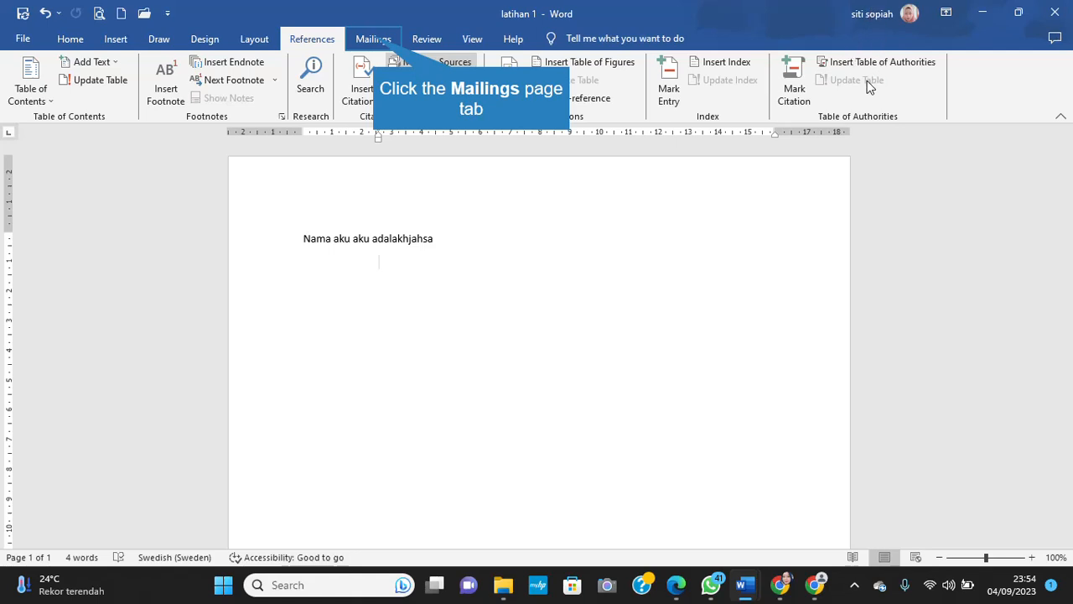
Look over the Mailings commands and the Review commands without running any.
click(378, 38)
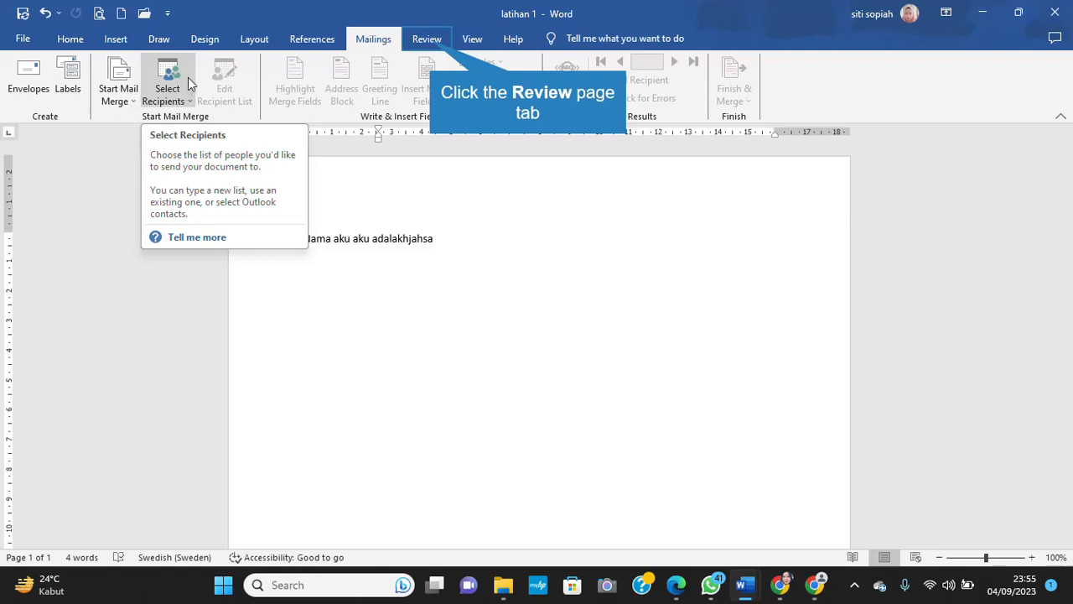
click(429, 43)
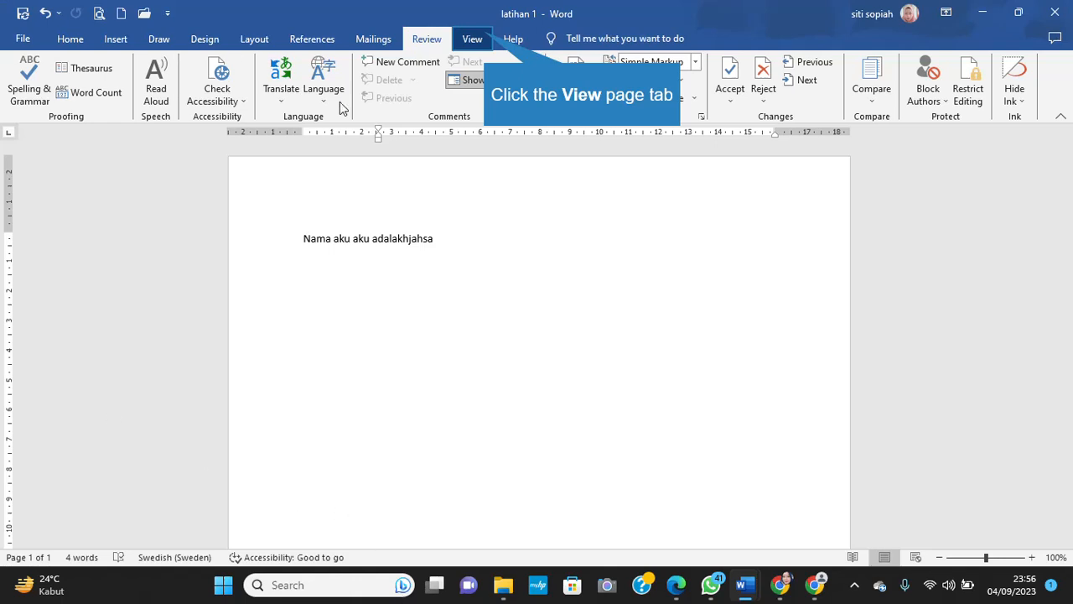
Hide and reshow the ruler, and switch the gridlines and the Navigation Pane on and off again.
click(482, 39)
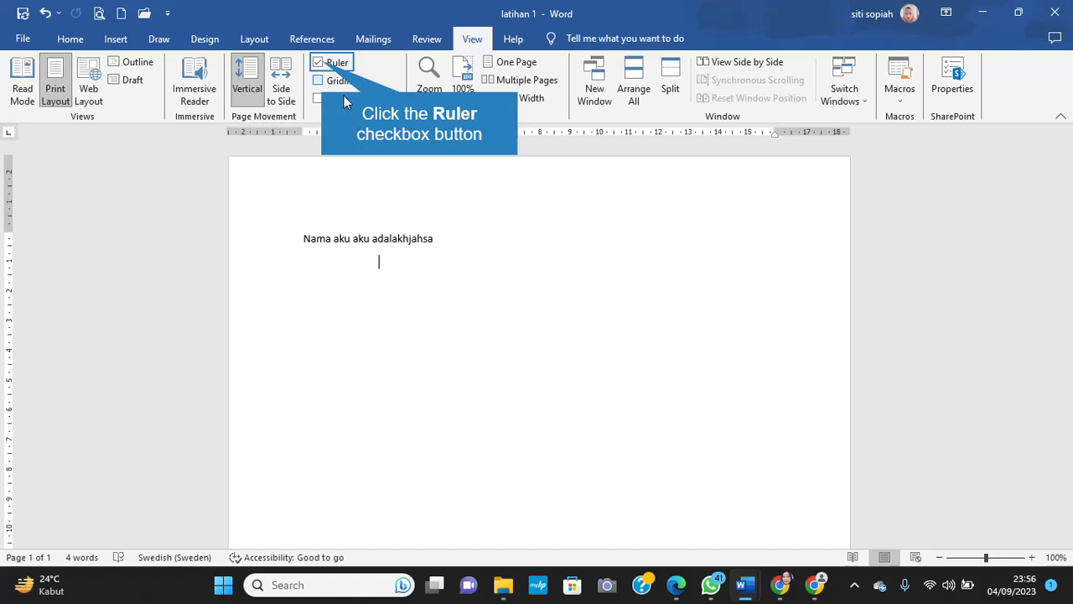
click(334, 64)
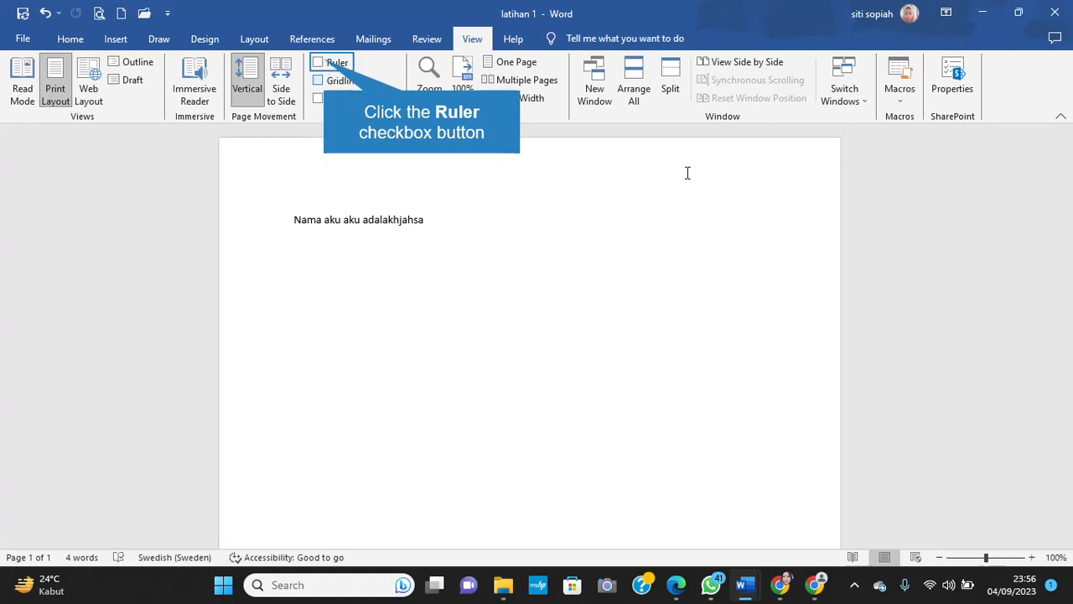
click(327, 65)
click(318, 81)
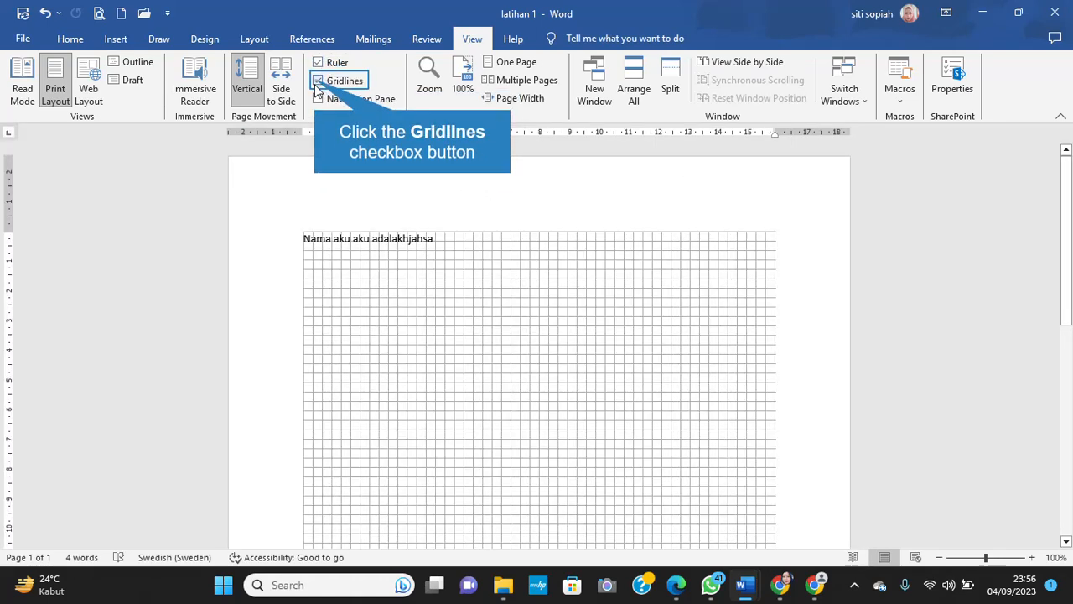
click(318, 81)
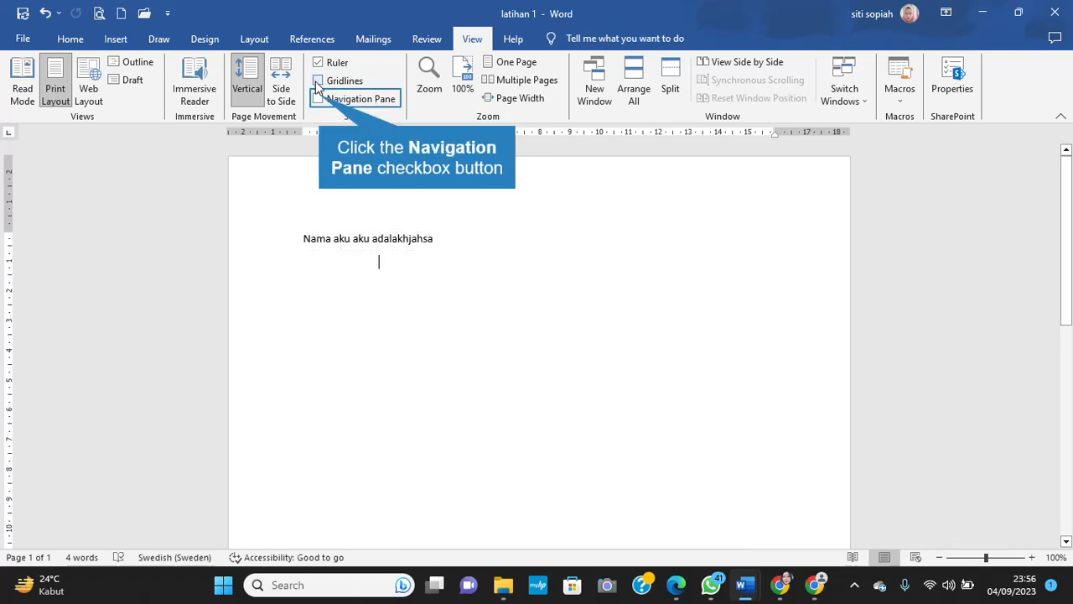
click(319, 99)
click(319, 100)
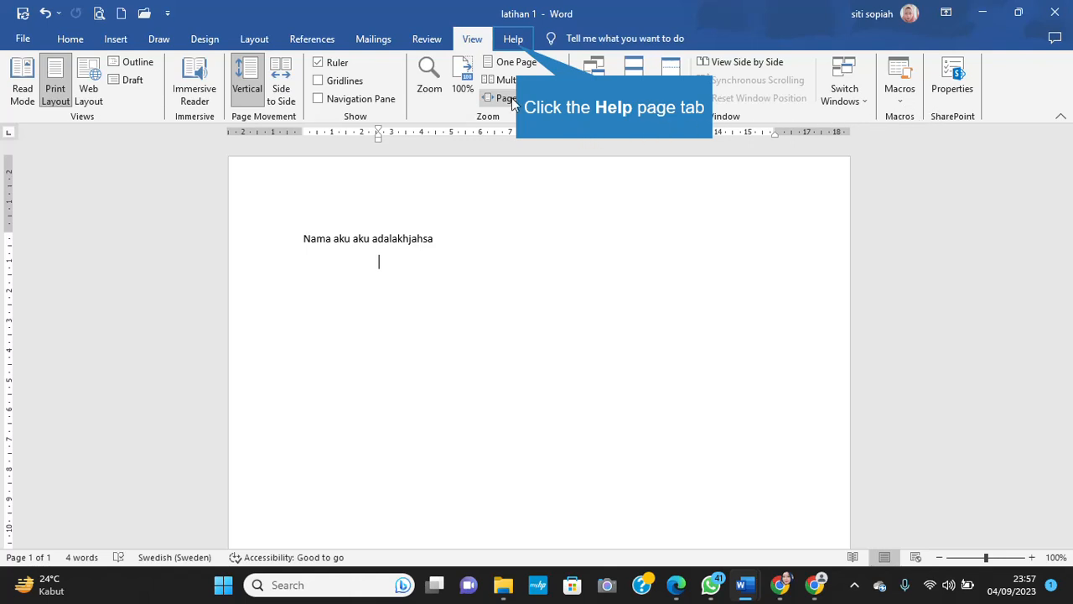
Look over the Help commands and return to the Home commands.
click(514, 42)
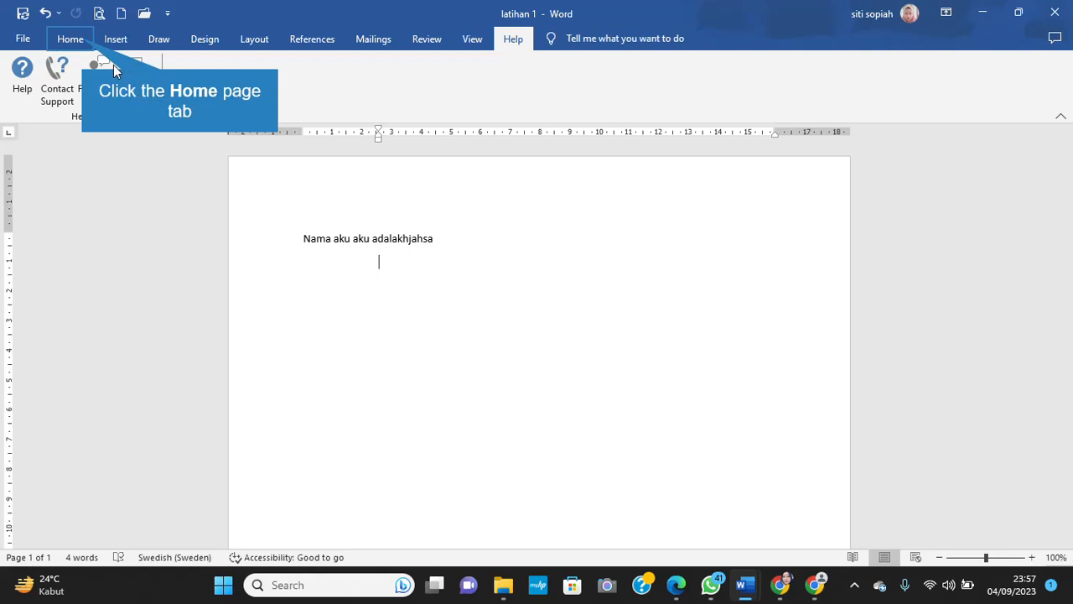
click(82, 42)
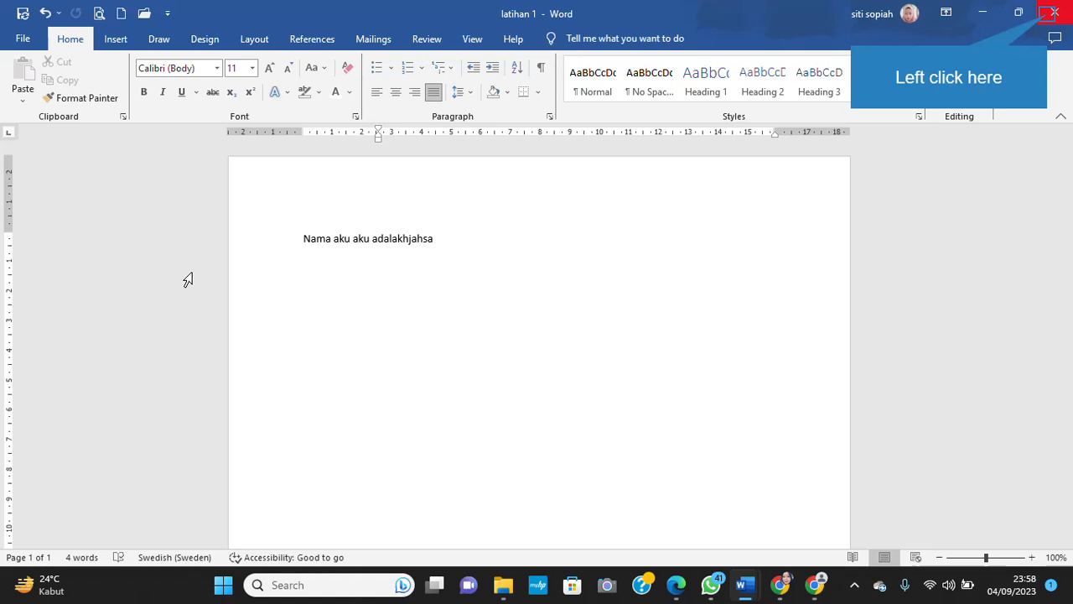
Close the latihan 1 document and the open LEMBAR REFLEKSI document.
click(1052, 17)
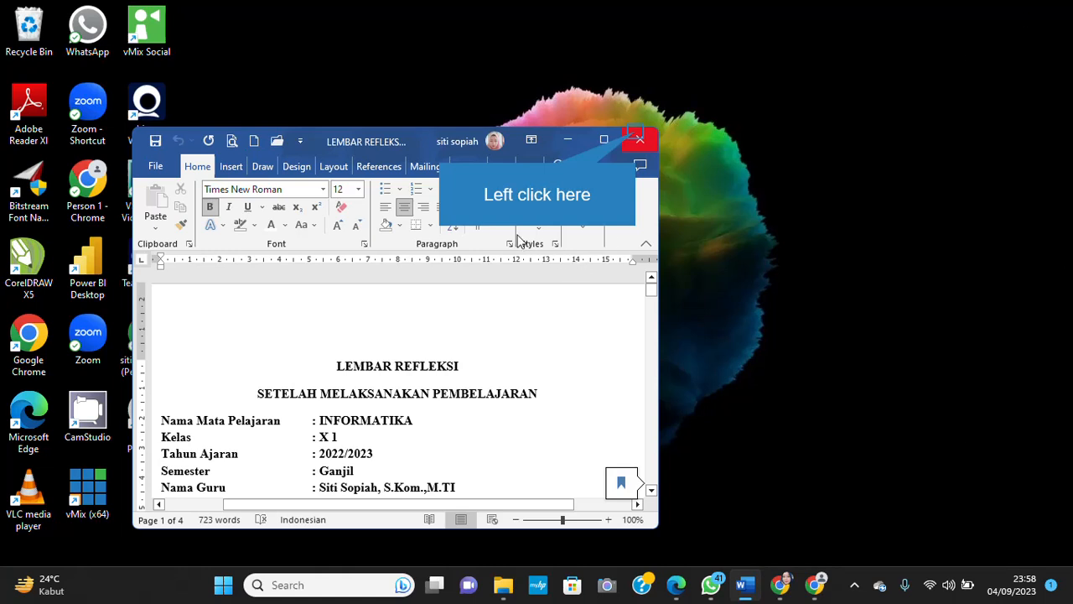
click(639, 139)
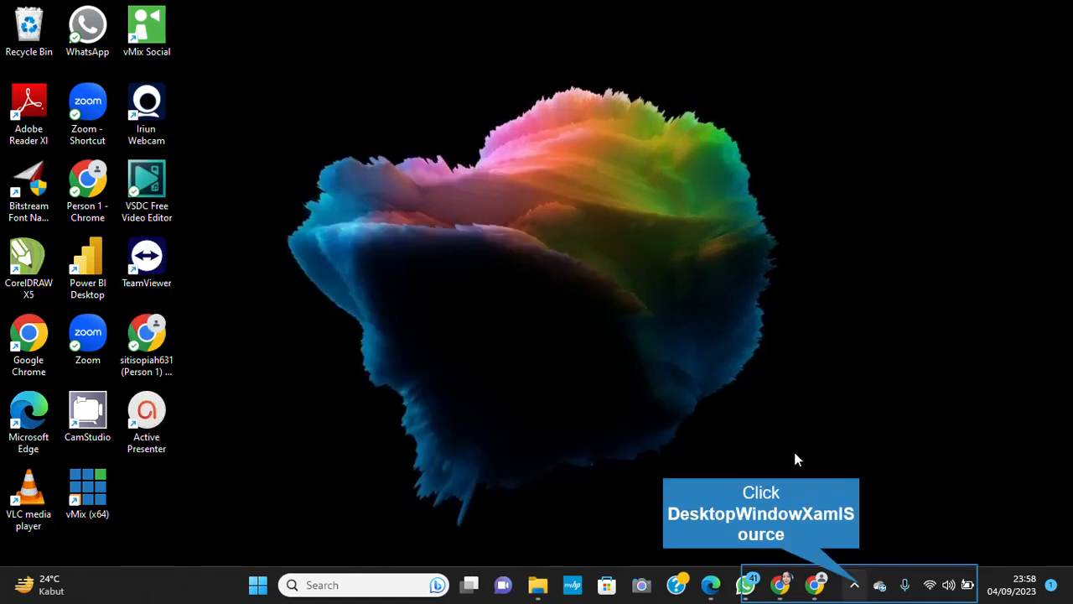
click(855, 584)
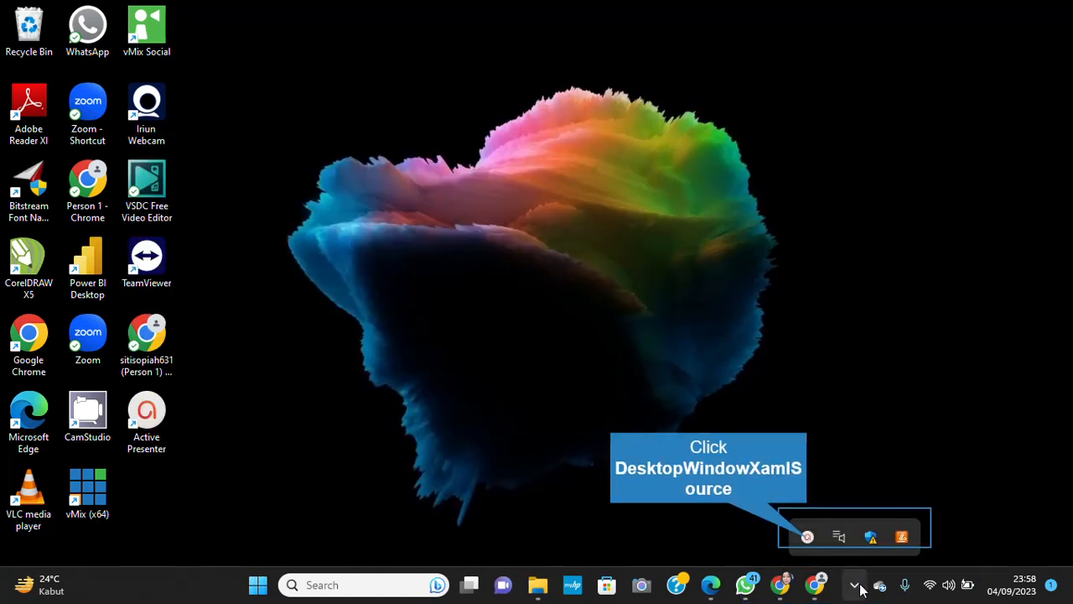